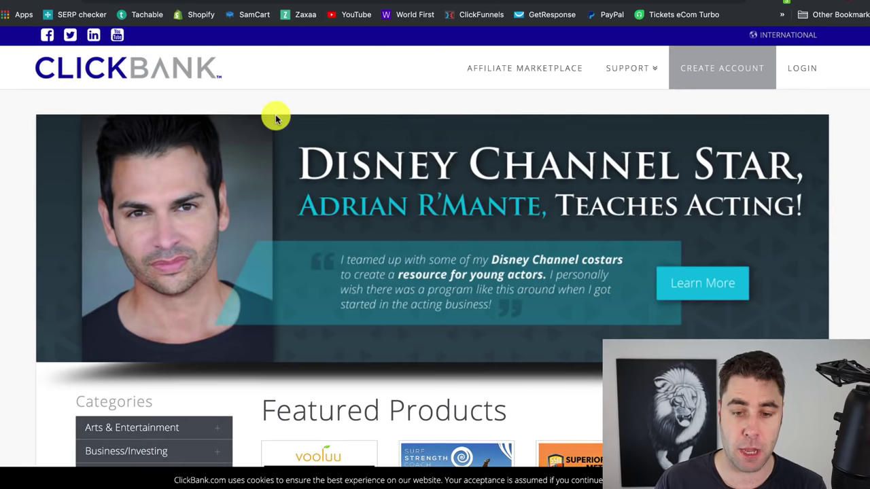
Read through the CB Passive Income swipe emails, then switch to the Google Docs draft starting 'Hey'
{"action": "scroll", "coordinate": [275, 116], "scroll_direction": "down", "scroll_amount": 5}
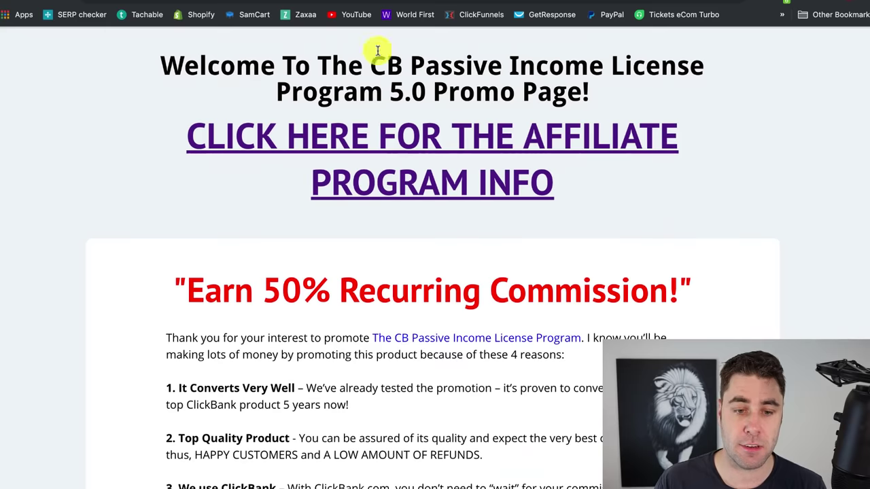
{"action": "scroll", "coordinate": [173, 127], "scroll_direction": "down", "scroll_amount": 5}
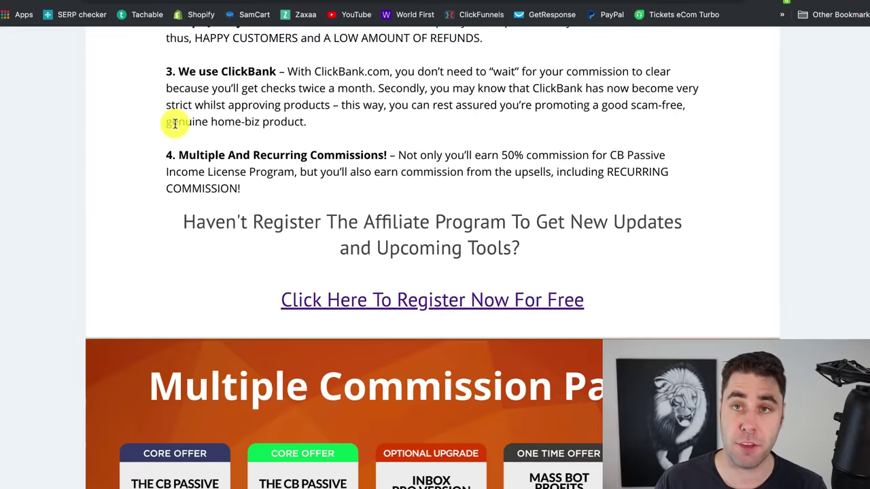
{"action": "scroll", "coordinate": [175, 124], "scroll_direction": "down", "scroll_amount": 5}
{"action": "scroll", "coordinate": [175, 127], "scroll_direction": "down", "scroll_amount": 20}
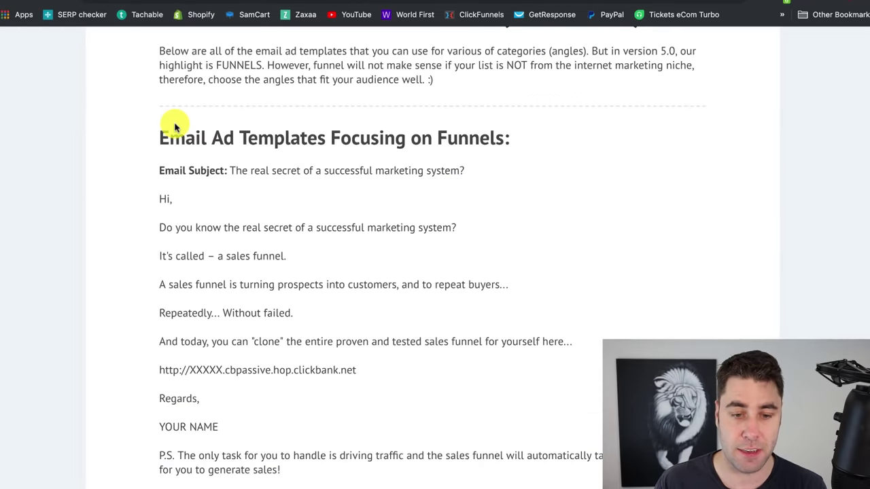
{"action": "scroll", "coordinate": [175, 128], "scroll_direction": "down", "scroll_amount": 11}
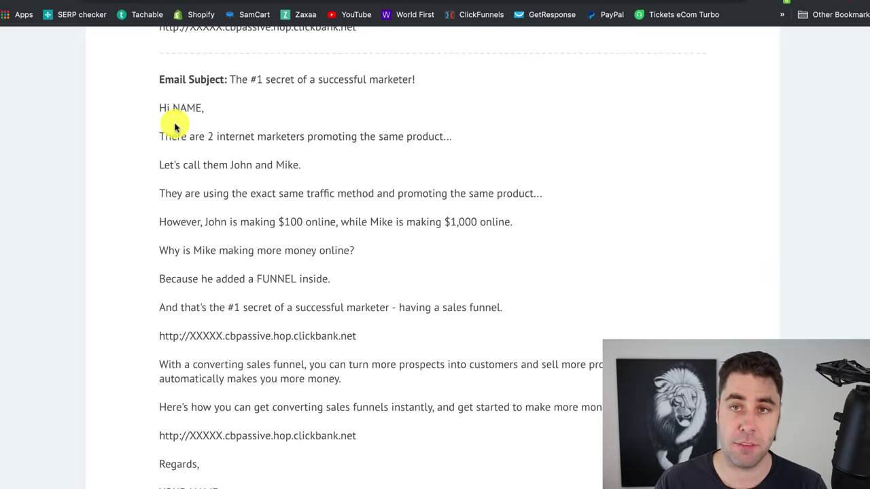
{"action": "scroll", "coordinate": [175, 127], "scroll_direction": "down", "scroll_amount": 16}
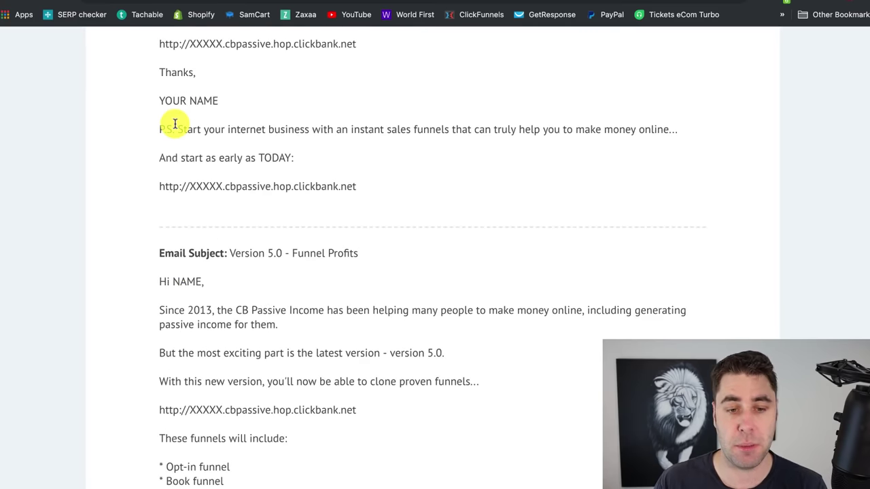
{"action": "scroll", "coordinate": [175, 127], "scroll_direction": "down", "scroll_amount": 20}
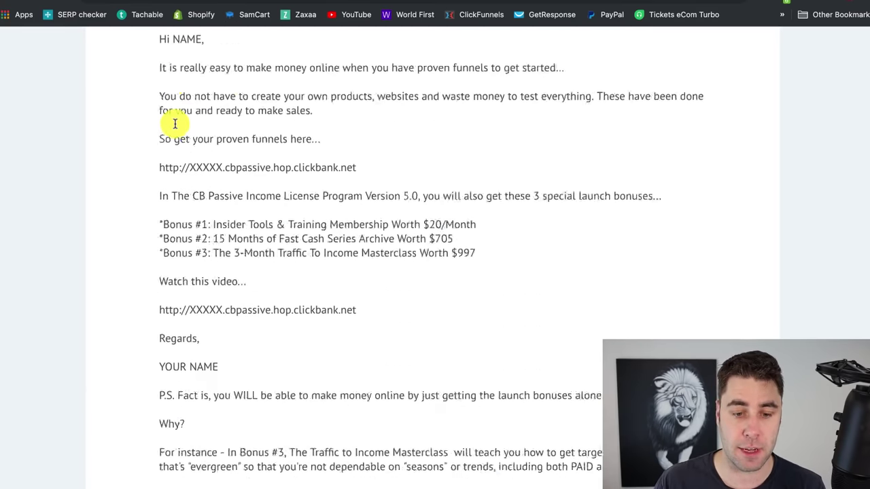
{"action": "scroll", "coordinate": [175, 127], "scroll_direction": "down", "scroll_amount": 10}
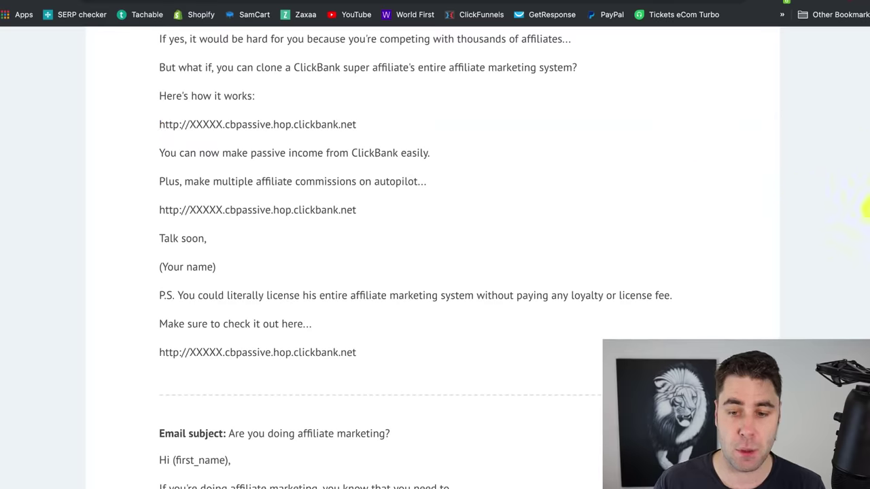
{"action": "scroll", "coordinate": [867, 209], "scroll_direction": "down", "scroll_amount": 20}
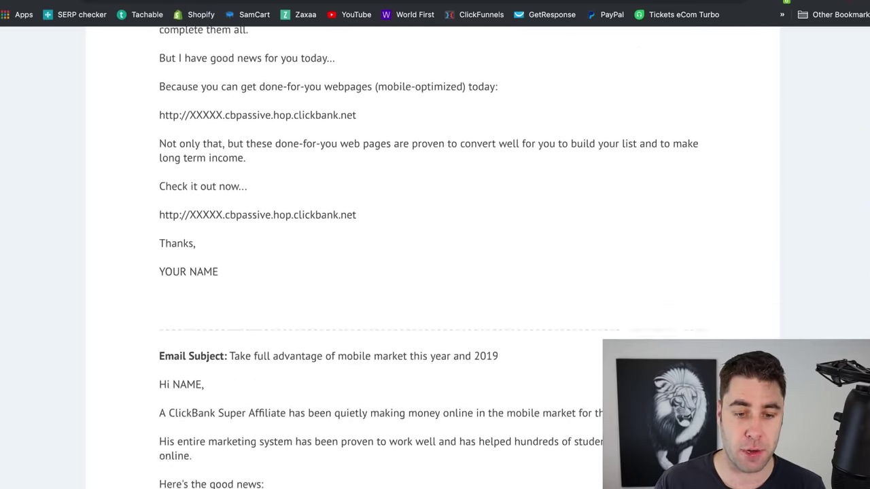
{"action": "scroll", "coordinate": [435, 259], "scroll_direction": "down", "scroll_amount": 20}
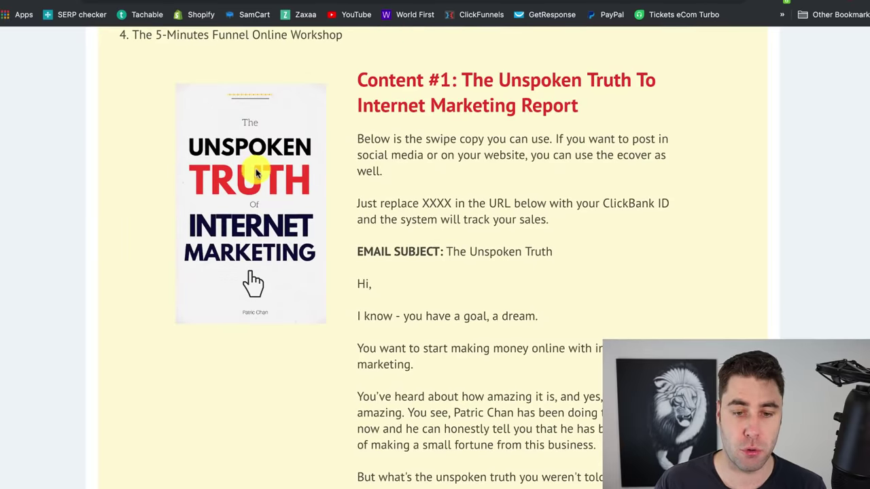
{"action": "scroll", "coordinate": [255, 175], "scroll_direction": "up", "scroll_amount": 5}
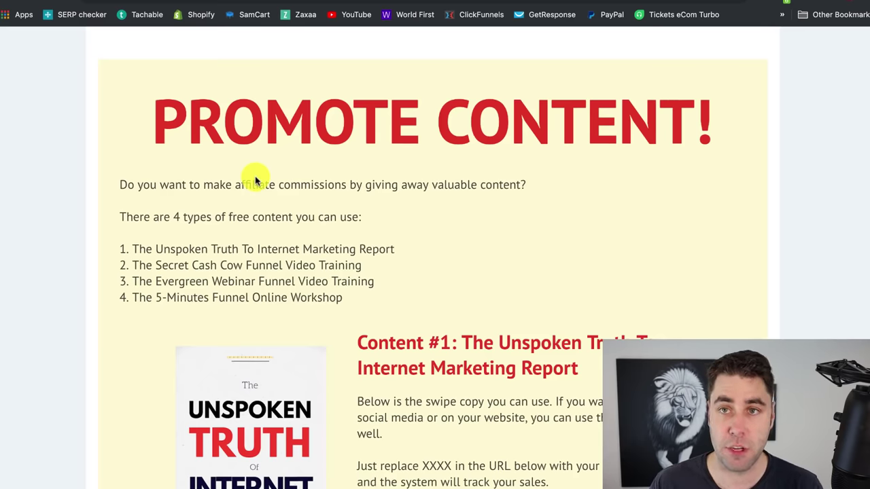
{"action": "scroll", "coordinate": [255, 180], "scroll_direction": "down", "scroll_amount": 20}
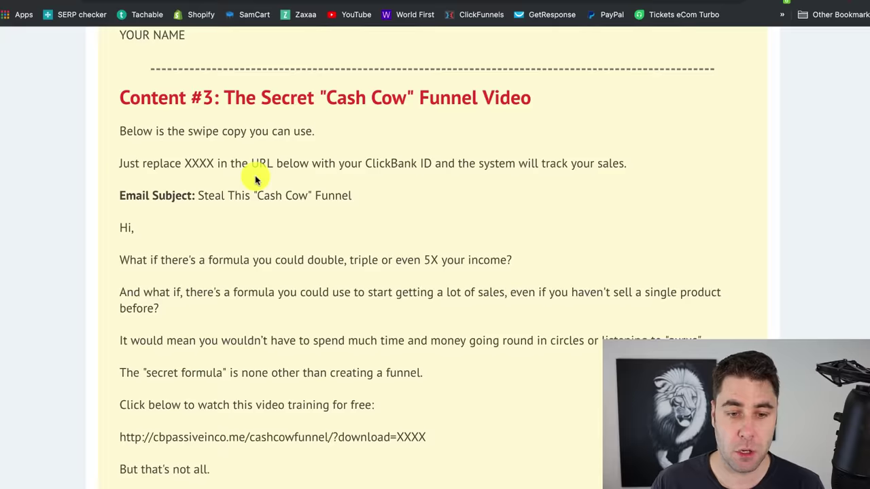
{"action": "scroll", "coordinate": [255, 180], "scroll_direction": "down", "scroll_amount": 6}
{"action": "scroll", "coordinate": [255, 176], "scroll_direction": "up", "scroll_amount": 20}
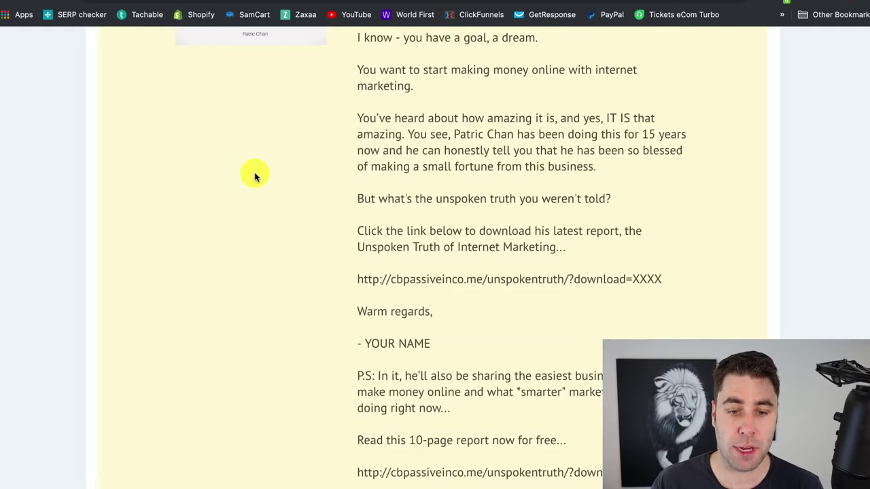
{"action": "scroll", "coordinate": [255, 175], "scroll_direction": "up", "scroll_amount": 3}
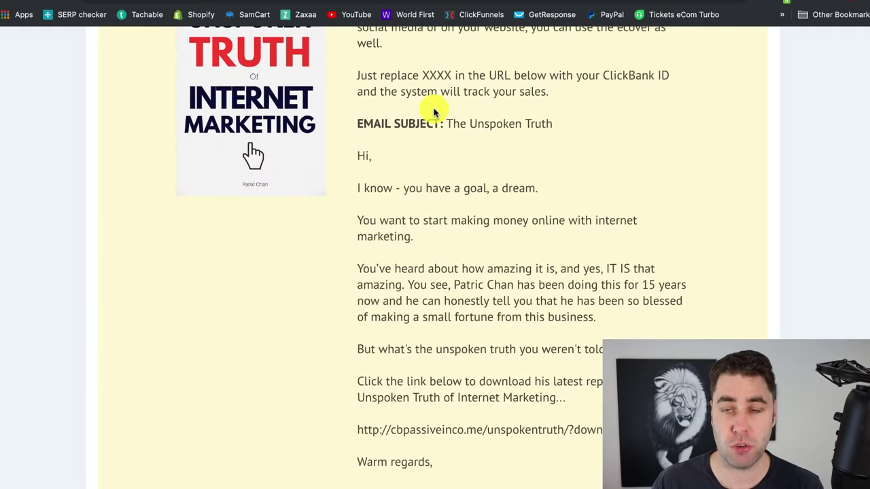
{"action": "left_click", "coordinate": [503, 3]}
{"action": "scroll", "coordinate": [317, 182], "scroll_direction": "down", "scroll_amount": 5}
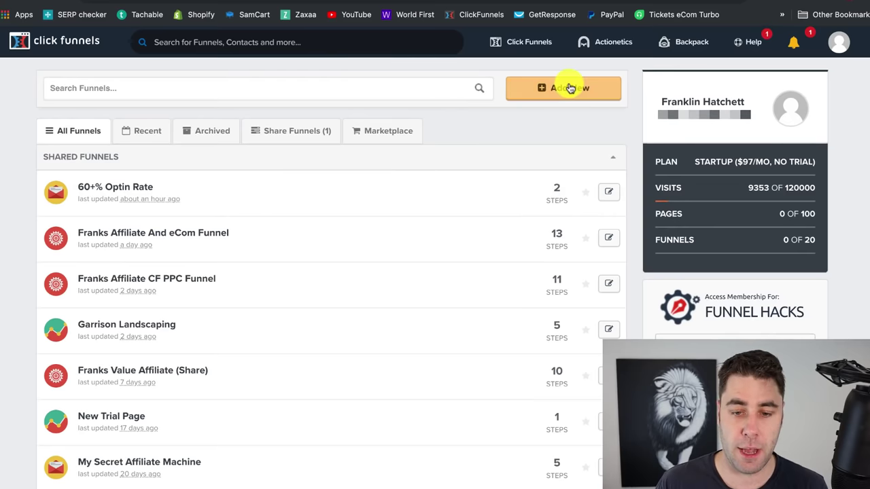
Choose Build Funnel from the ClickFunnels menu
{"action": "mouse_move", "coordinate": [509, 44]}
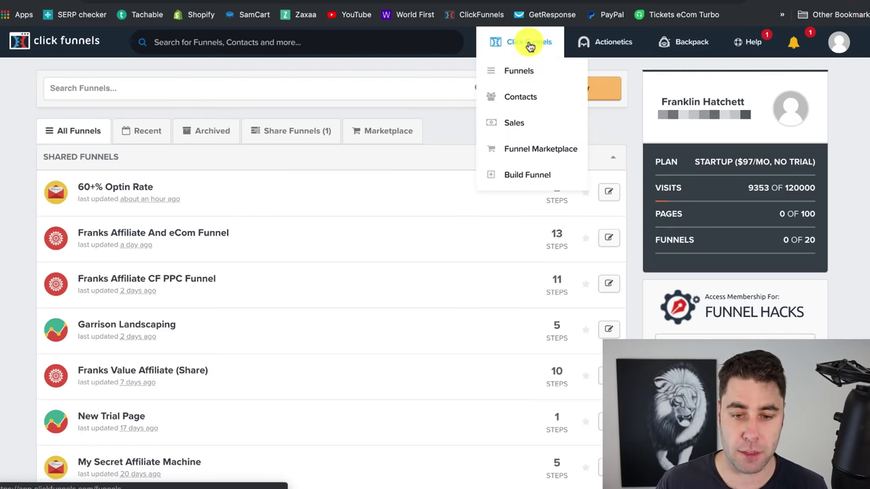
{"action": "left_click", "coordinate": [514, 184]}
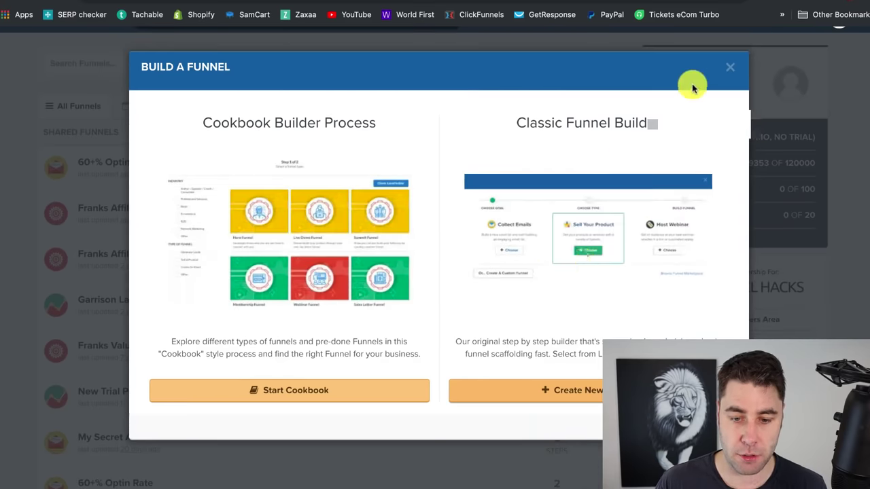
Create a custom funnel named 'YT CB Demo' with the Classic Funnel Builder
{"action": "left_click", "coordinate": [728, 67]}
{"action": "left_click", "coordinate": [580, 105]}
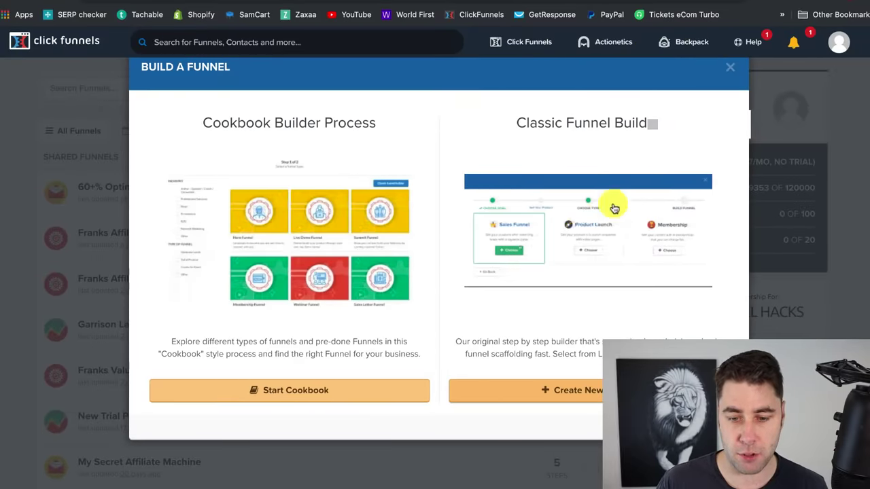
{"action": "left_click", "coordinate": [583, 395]}
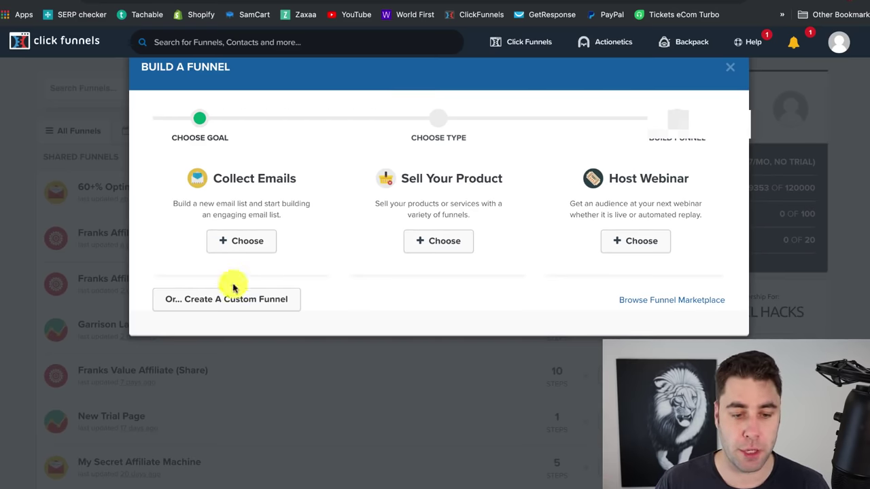
{"action": "left_click", "coordinate": [221, 303]}
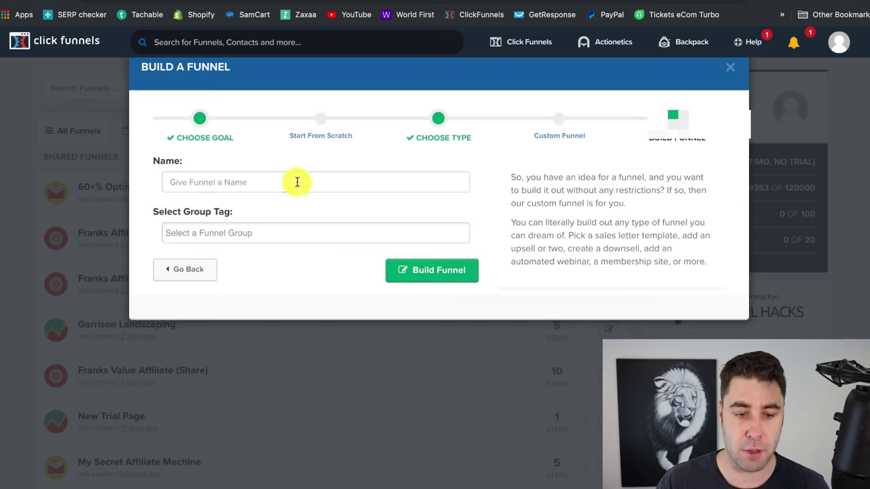
{"action": "left_click", "coordinate": [293, 181]}
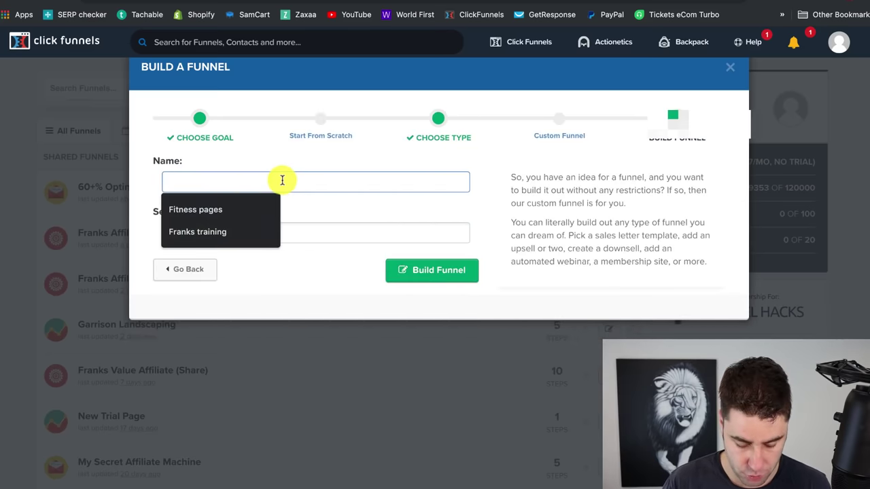
{"action": "type", "text": "YT CB Demo"}
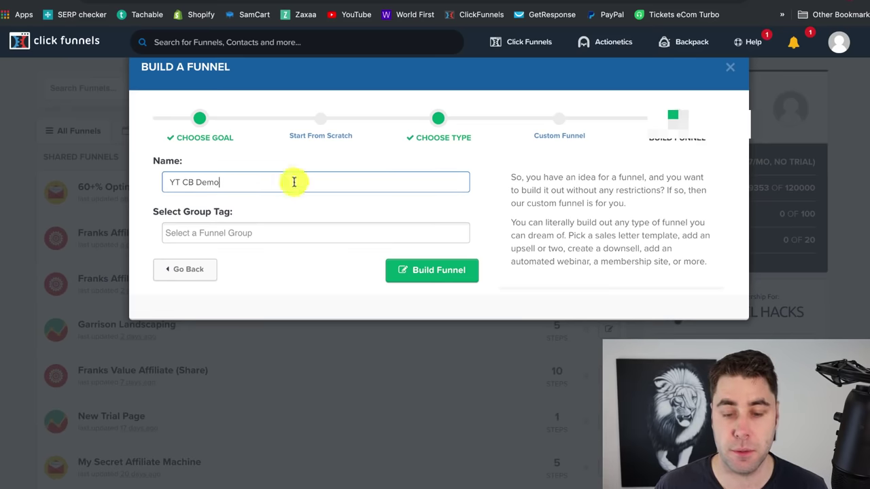
{"action": "left_click", "coordinate": [402, 269]}
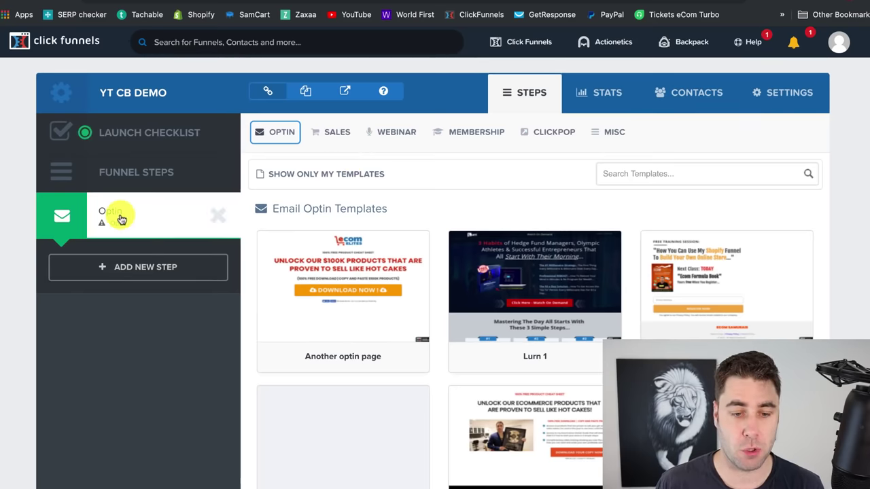
Apply the Optin To Share template from the MISC templates to the Optin step
{"action": "left_click", "coordinate": [605, 132]}
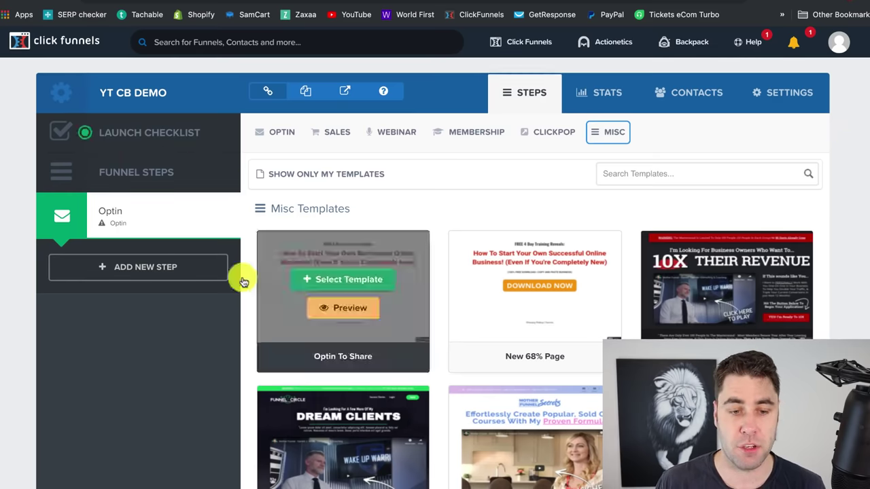
{"action": "scroll", "coordinate": [394, 252], "scroll_direction": "down", "scroll_amount": 10}
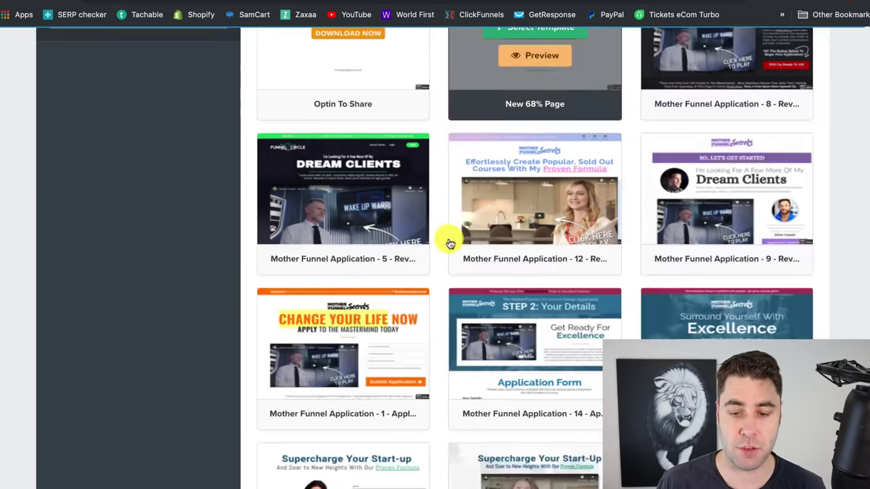
{"action": "scroll", "coordinate": [522, 246], "scroll_direction": "up", "scroll_amount": 10}
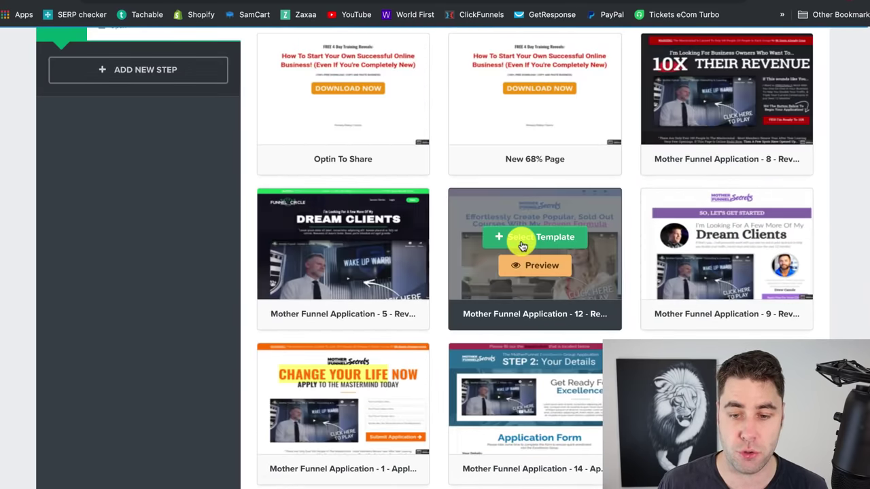
{"action": "scroll", "coordinate": [522, 246], "scroll_direction": "up", "scroll_amount": 3}
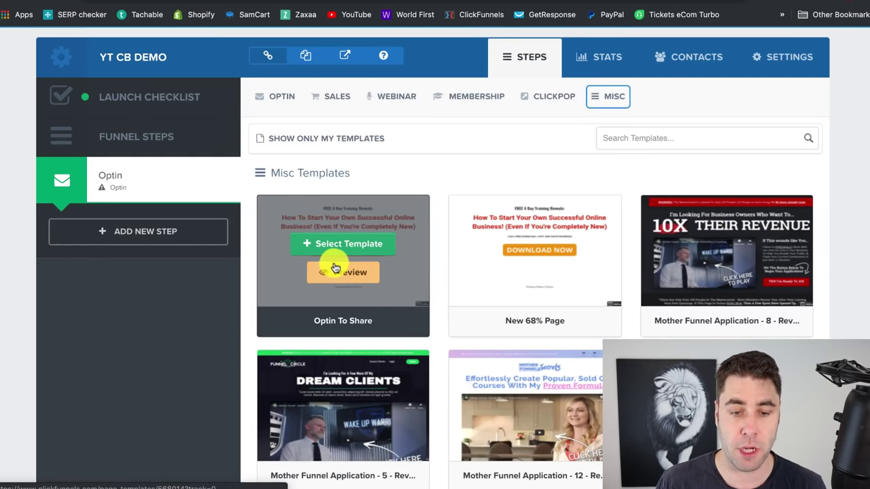
{"action": "left_click", "coordinate": [348, 245]}
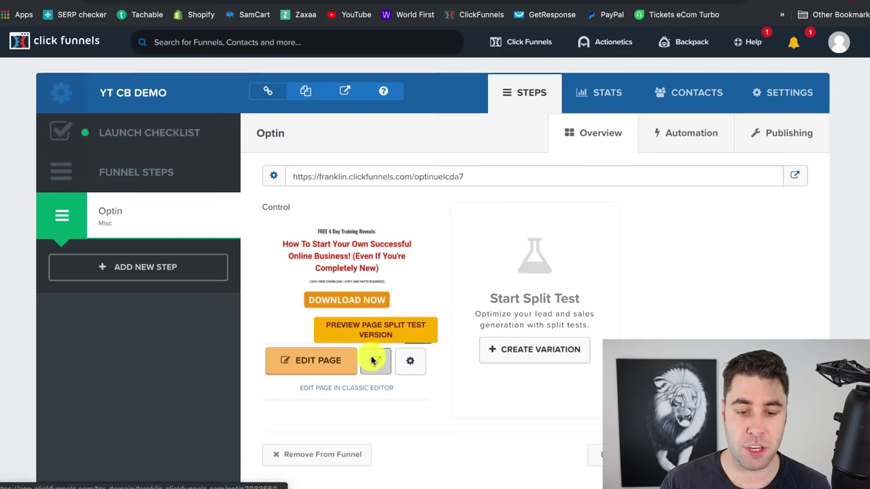
Preview the opt-in page in a new tab, then return to the page editor
{"action": "left_click", "coordinate": [373, 360]}
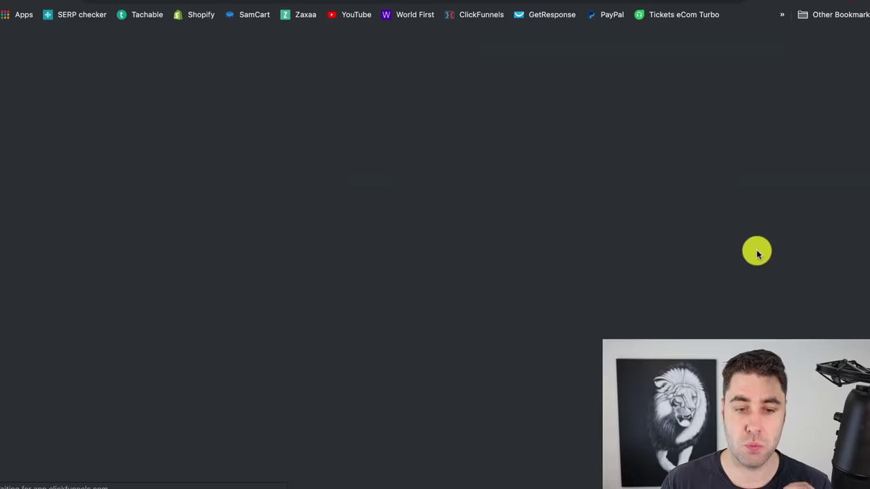
{"action": "scroll", "coordinate": [511, 151], "scroll_direction": "down", "scroll_amount": 1}
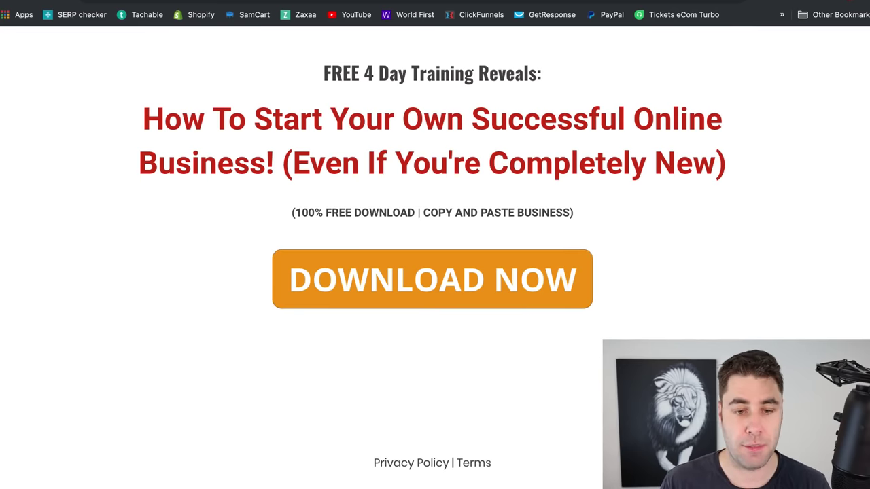
{"action": "left_click", "coordinate": [248, 2]}
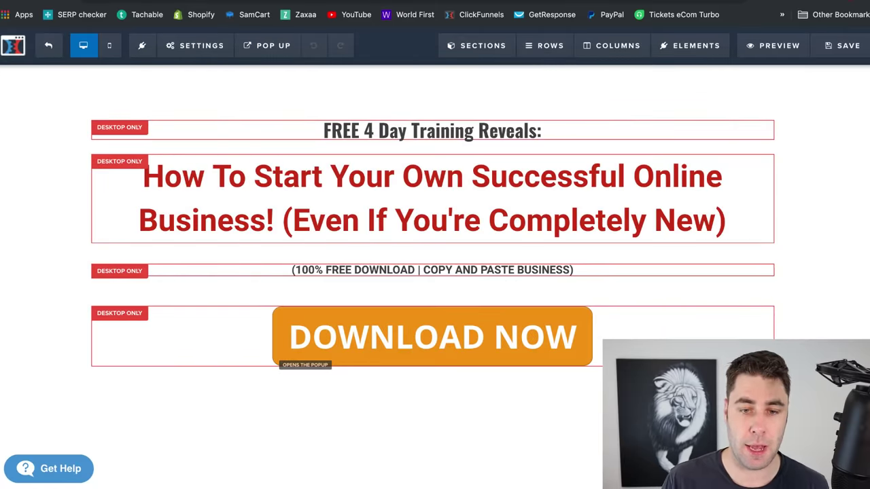
Change the 'FREE 4 Day Training' heading to 'FREE Marketing Report'
{"action": "key", "text": "ctrl+Tab"}
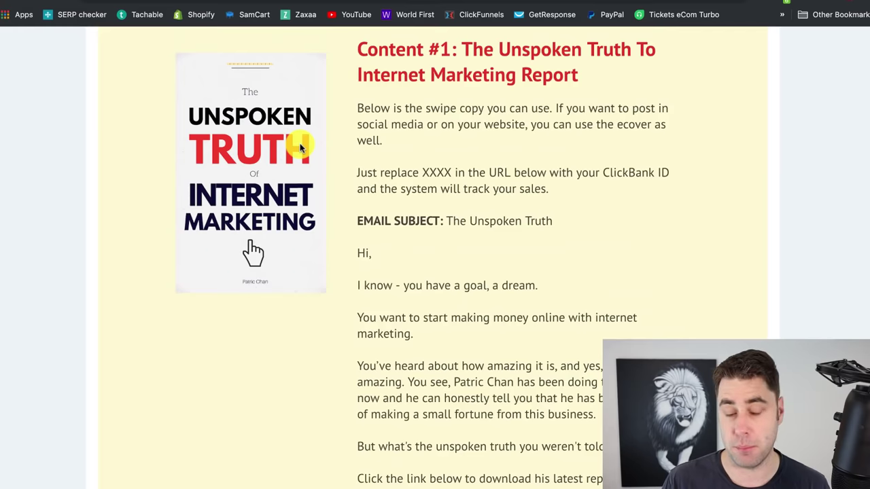
{"action": "left_click", "coordinate": [156, 2]}
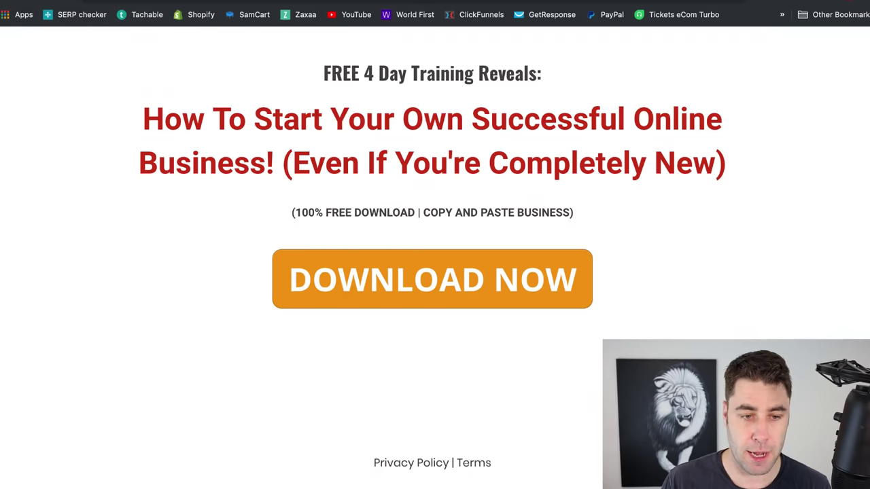
{"action": "left_click", "coordinate": [381, 128]}
{"action": "left_click_drag", "start_coordinate": [365, 132], "coordinate": [428, 128]}
{"action": "left_click", "coordinate": [427, 130]}
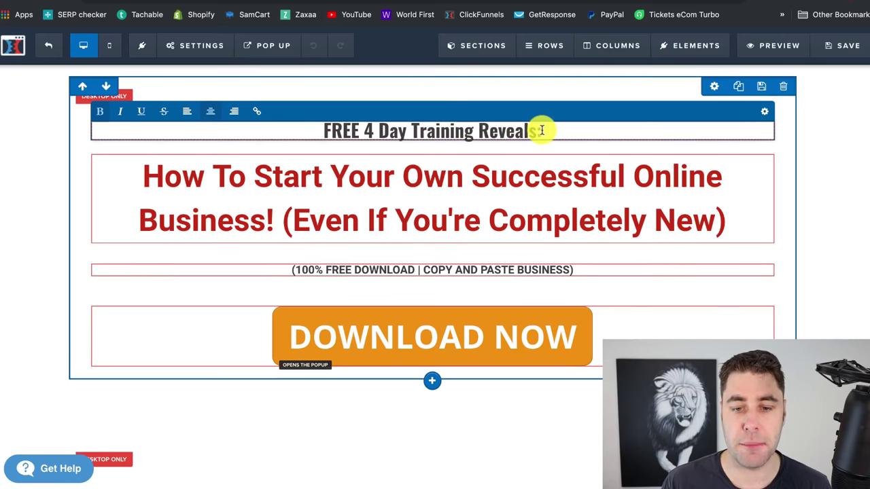
{"action": "left_click_drag", "start_coordinate": [542, 128], "coordinate": [372, 129]}
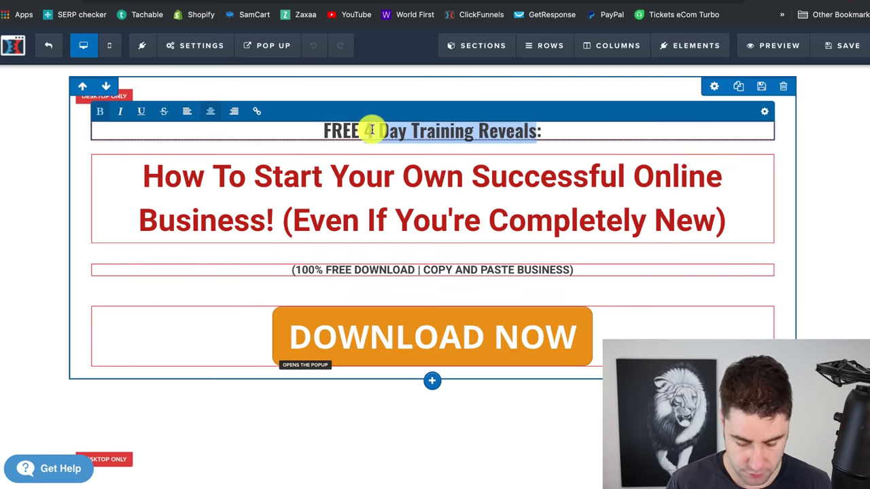
{"action": "type", "text": "Marketing:"}
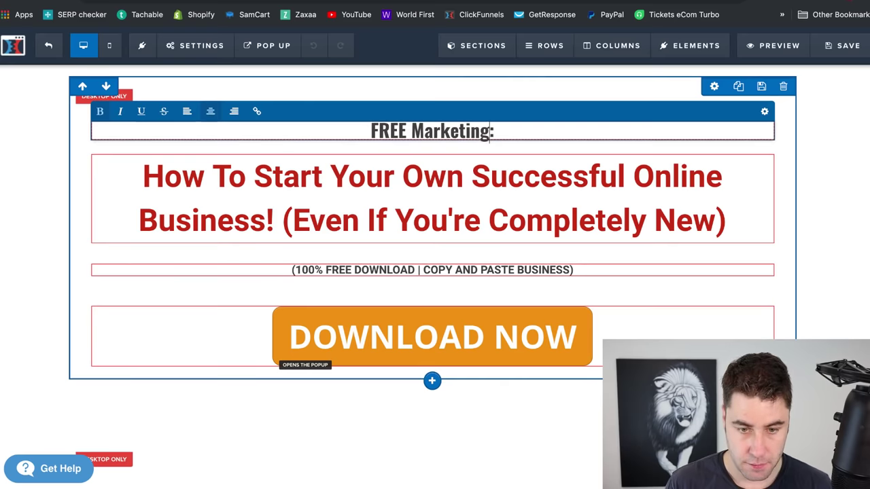
{"action": "type", "text": " Report"}
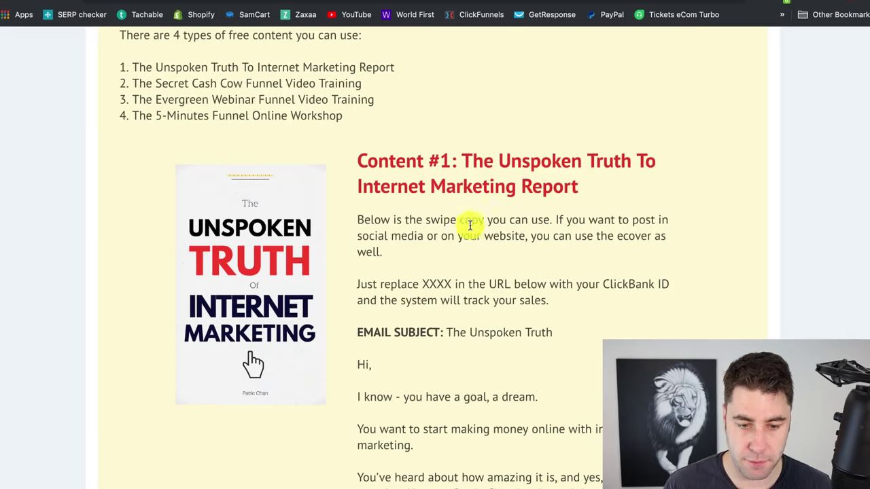
{"action": "scroll", "coordinate": [289, 230], "scroll_direction": "down", "scroll_amount": 1}
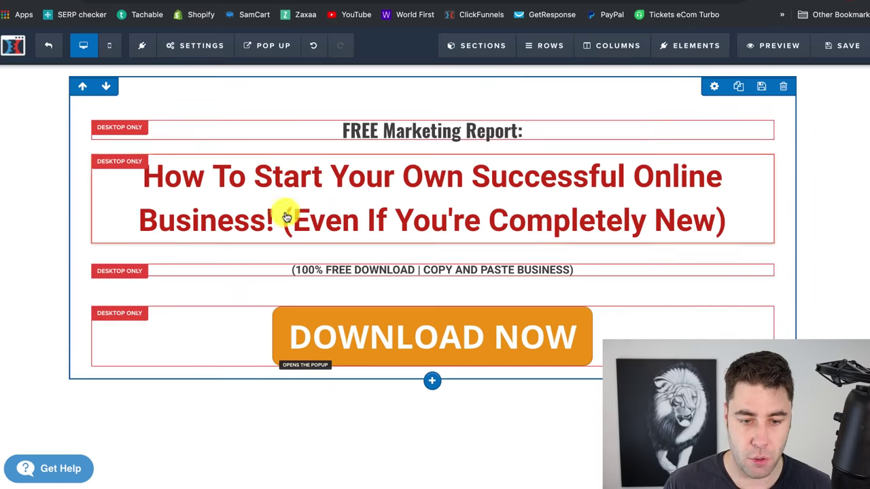
Replace the main headline with the pasted Unspoken Truth To Internet Marketing headline, capitalizing 'In'
{"action": "left_click", "coordinate": [668, 210]}
{"action": "left_click_drag", "start_coordinate": [723, 218], "coordinate": [151, 171]}
{"action": "type", "text": "Get"}
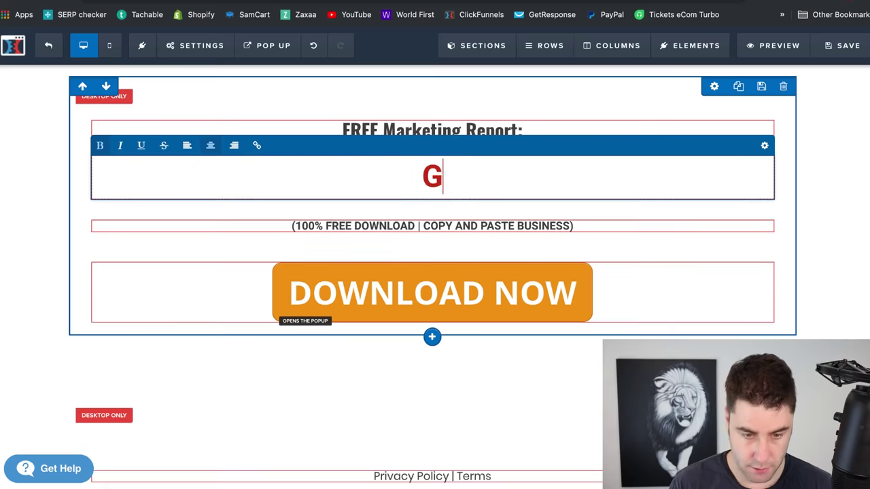
{"action": "key", "text": "BackSpace"}
{"action": "key", "text": "BackSpace"}
{"action": "key", "text": "BackSpace"}
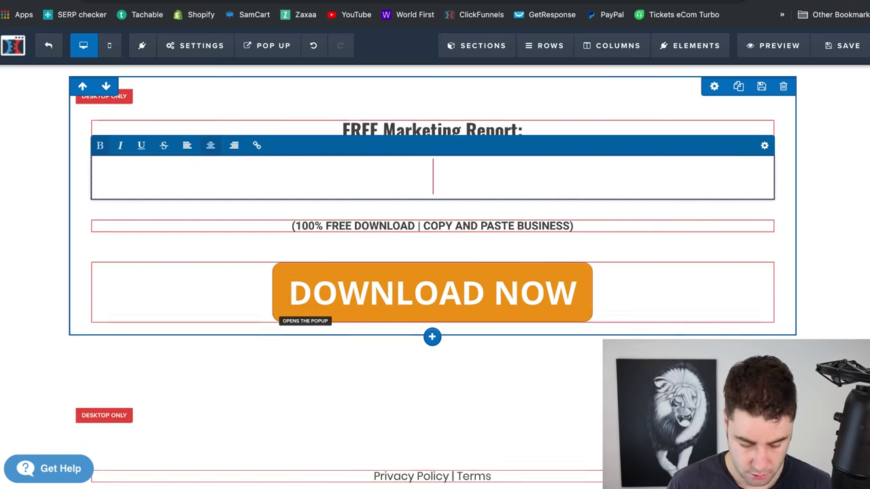
{"action": "type", "text": "D"}
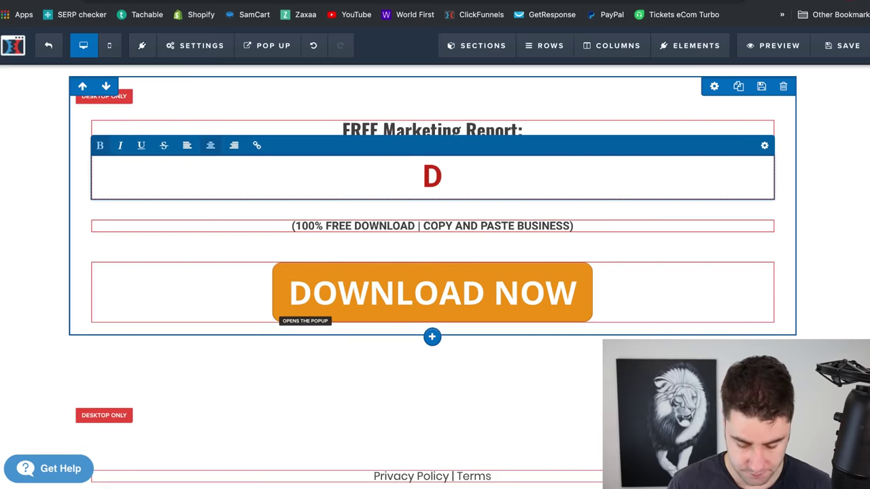
{"action": "type", "text": "ownload The Unspoken Truth To Internet Marketing in 2019!"}
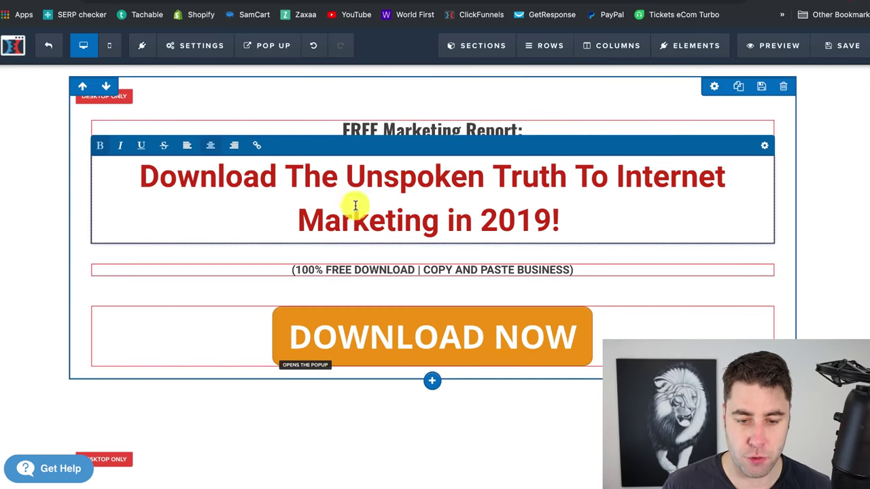
{"action": "left_click", "coordinate": [455, 221]}
{"action": "key", "text": "BackSpace"}
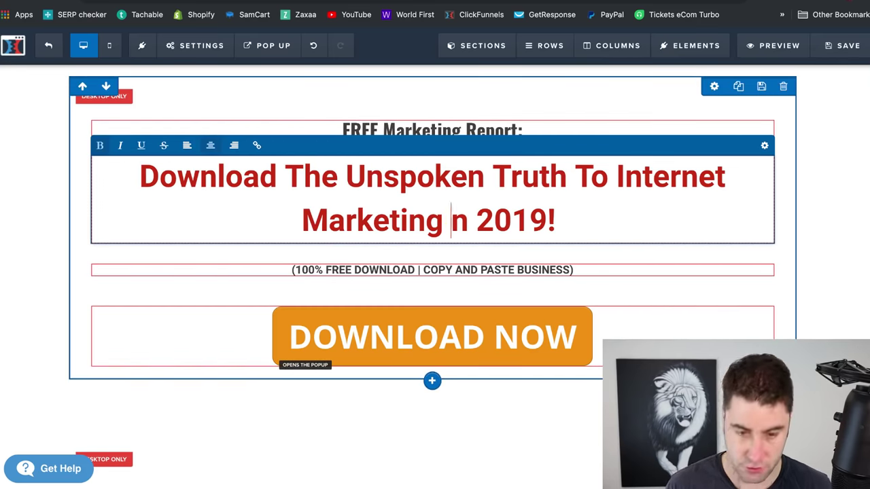
{"action": "type", "text": "I"}
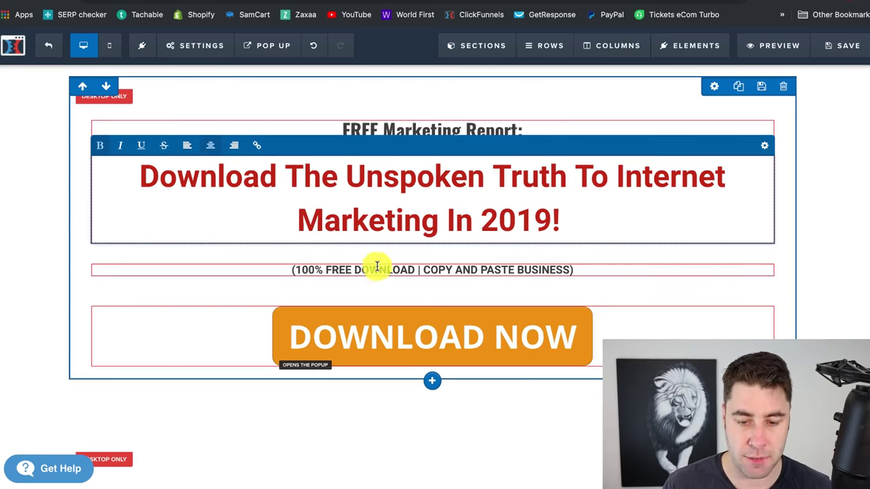
Change the subheadline's last word from 'BUSINESS' to 'BOOK', giving 'COPY AND PASTE BOOK'
{"action": "left_click", "coordinate": [471, 271]}
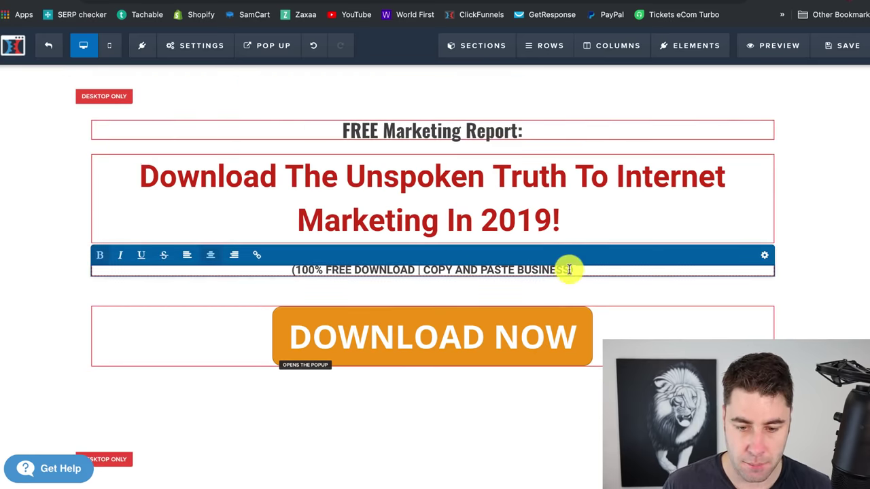
{"action": "left_click", "coordinate": [524, 270]}
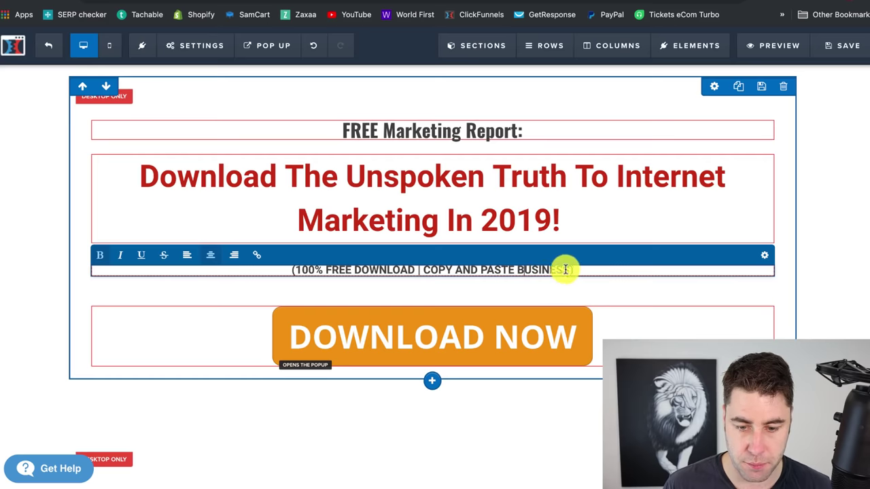
{"action": "left_click_drag", "start_coordinate": [565, 269], "coordinate": [514, 269]}
{"action": "key", "text": "BackSpace"}
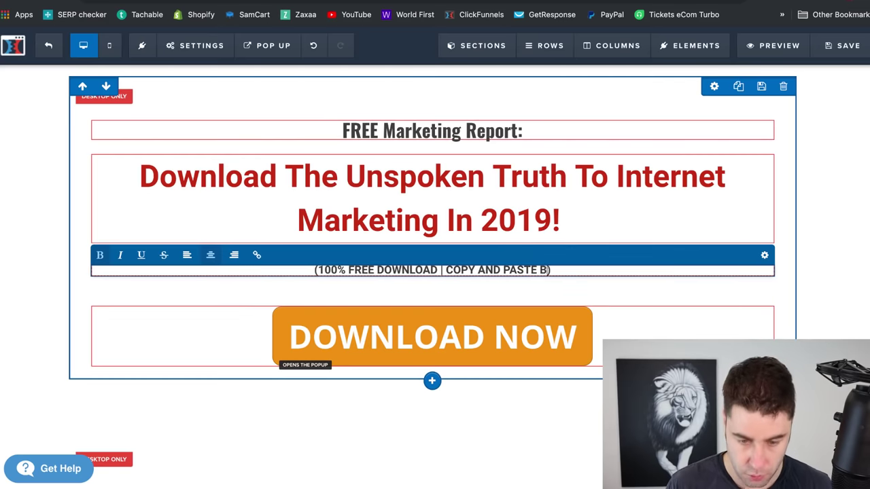
{"action": "type", "text": "oo"}
{"action": "key", "text": "BackSpace"}
{"action": "key", "text": "BackSpace"}
{"action": "type", "text": "ook"}
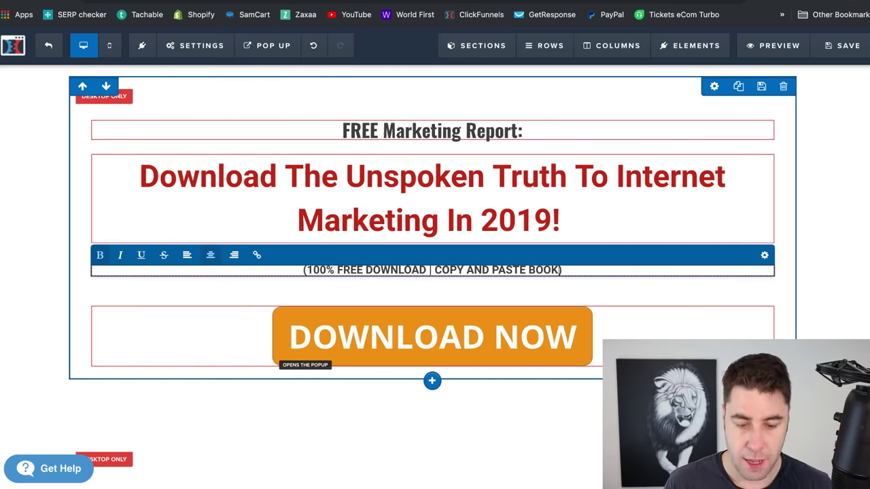
{"action": "left_click", "coordinate": [47, 206]}
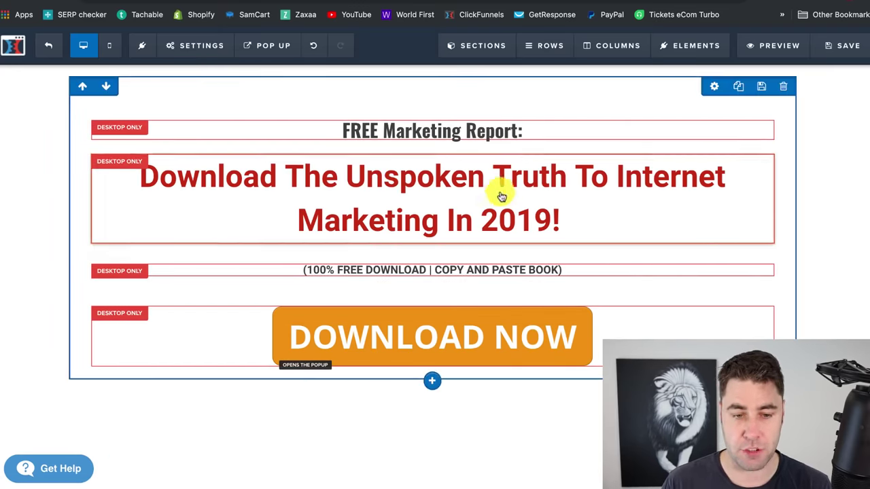
{"action": "left_click", "coordinate": [109, 45]}
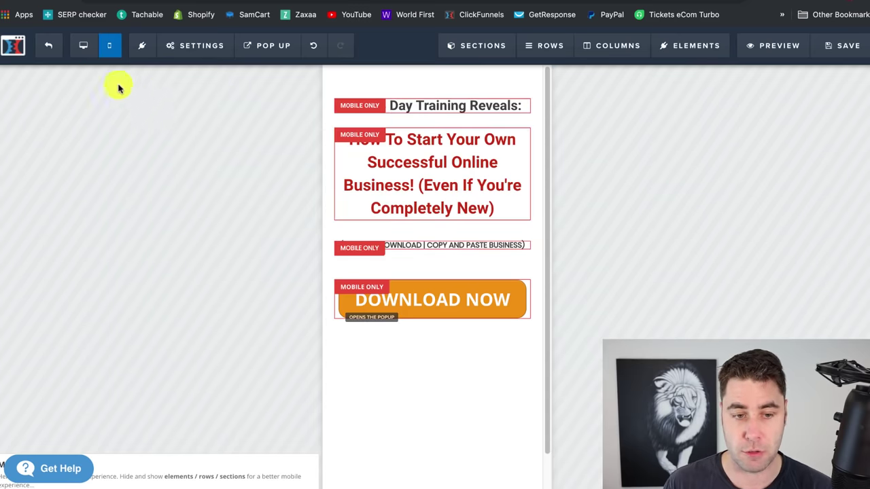
{"action": "left_click", "coordinate": [80, 47]}
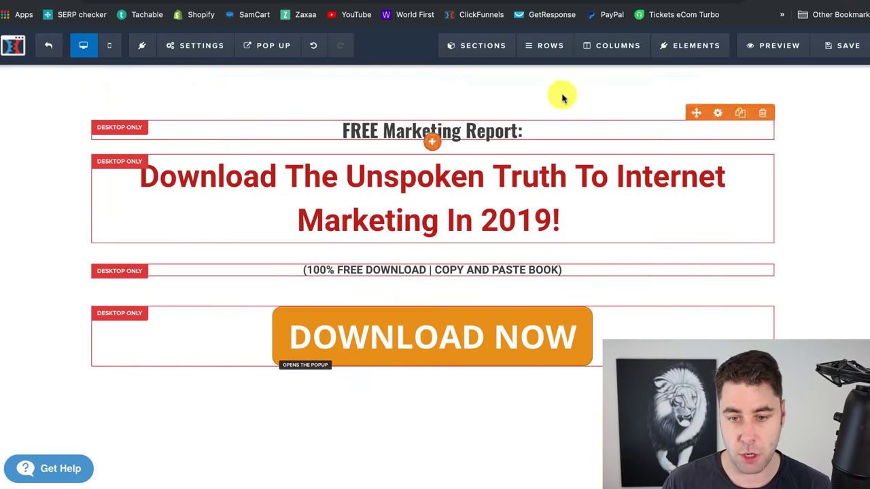
{"action": "mouse_move", "coordinate": [680, 48]}
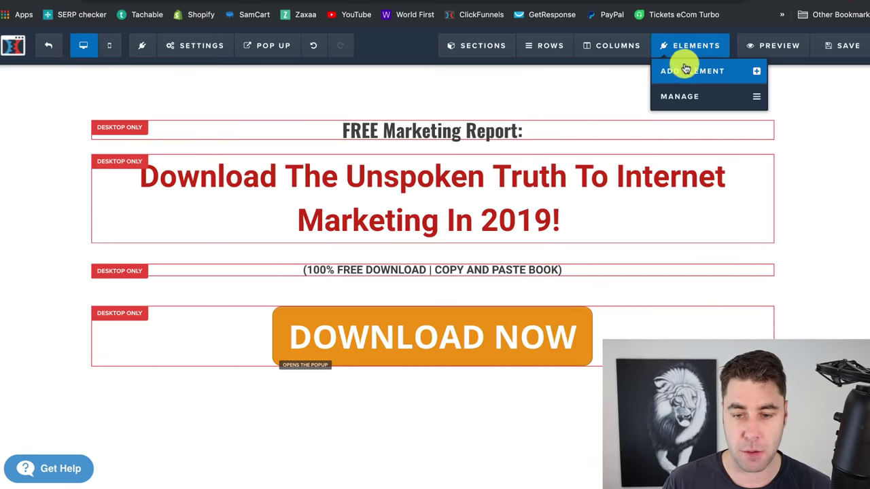
{"action": "left_click", "coordinate": [685, 70]}
{"action": "scroll", "coordinate": [748, 136], "scroll_direction": "down", "scroll_amount": 3}
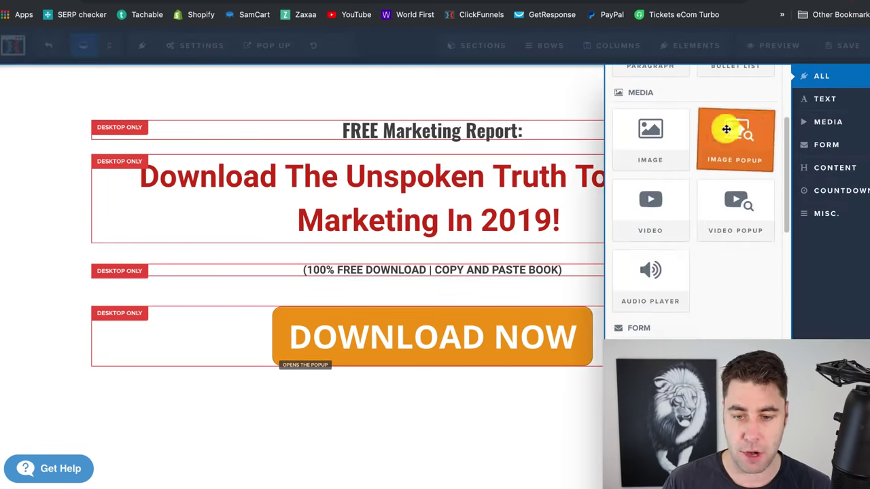
{"action": "scroll", "coordinate": [670, 175], "scroll_direction": "up", "scroll_amount": 3}
{"action": "left_click", "coordinate": [459, 282]}
{"action": "left_click_drag", "start_coordinate": [460, 281], "coordinate": [455, 271]}
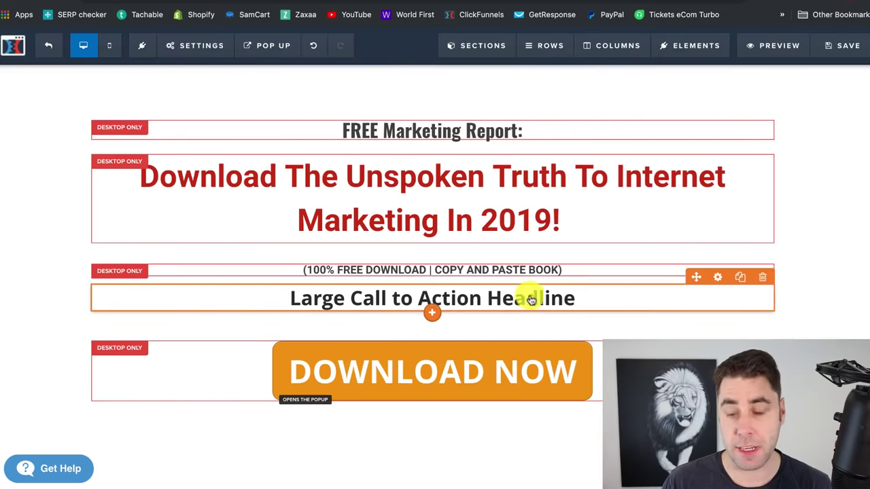
{"action": "left_click", "coordinate": [762, 277]}
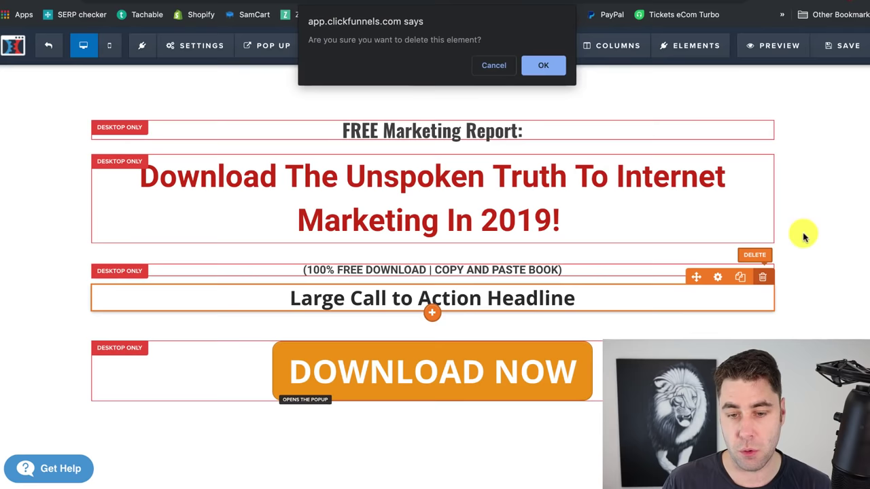
{"action": "left_click", "coordinate": [557, 65]}
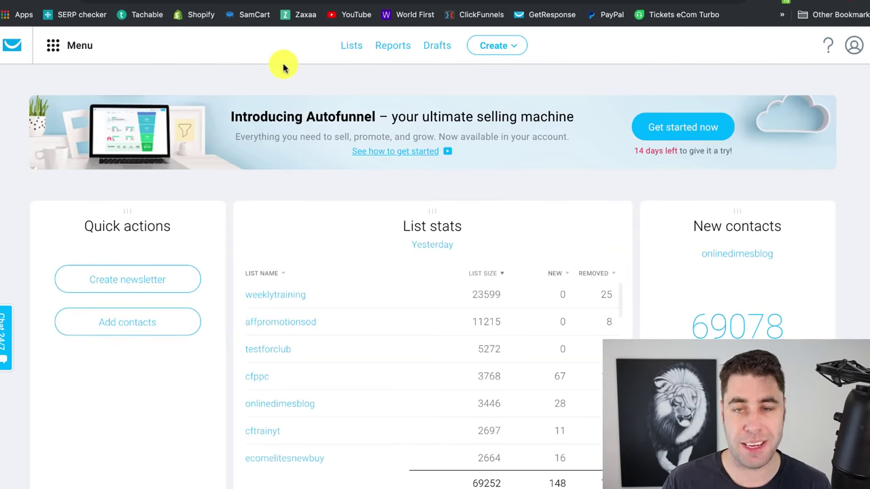
Go to GetResponse Lists and start a new list with Create list
{"action": "left_click", "coordinate": [352, 48]}
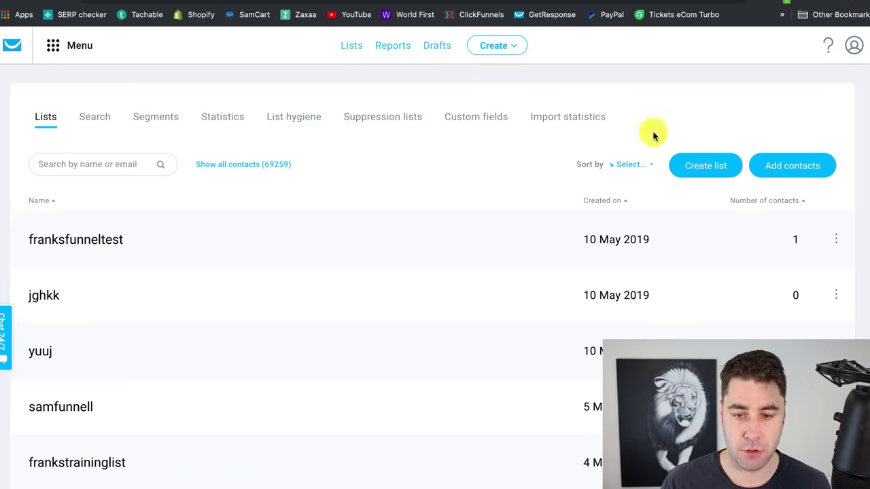
{"action": "left_click", "coordinate": [703, 161]}
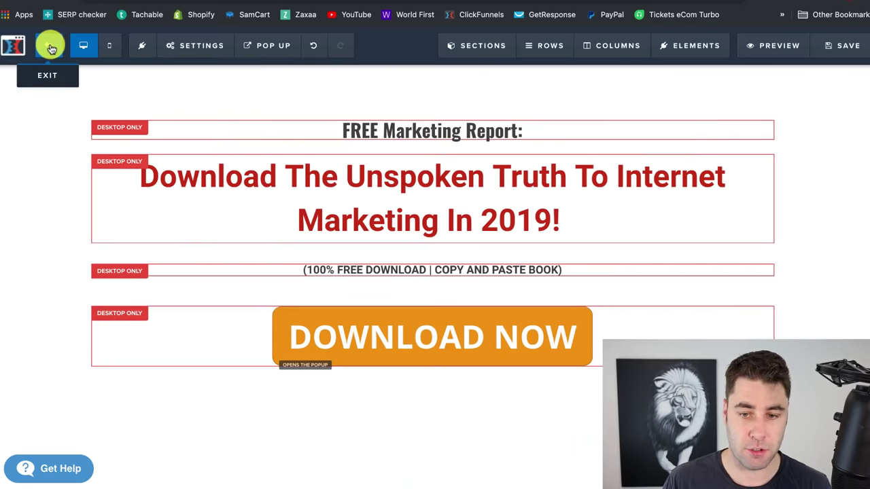
Save the opt-in page and reopen the YT CB DEMO Optin page in the editor
{"action": "left_click", "coordinate": [858, 45]}
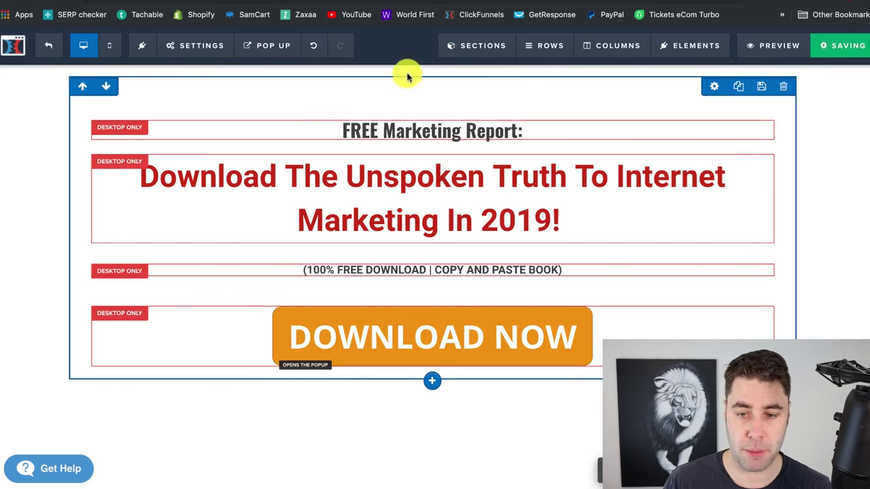
{"action": "left_click", "coordinate": [195, 46]}
{"action": "left_click", "coordinate": [48, 46]}
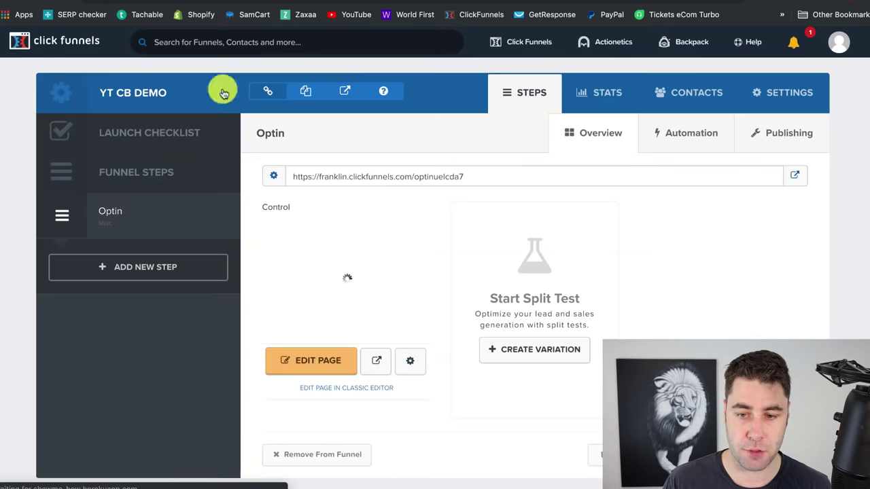
{"action": "left_click", "coordinate": [839, 42]}
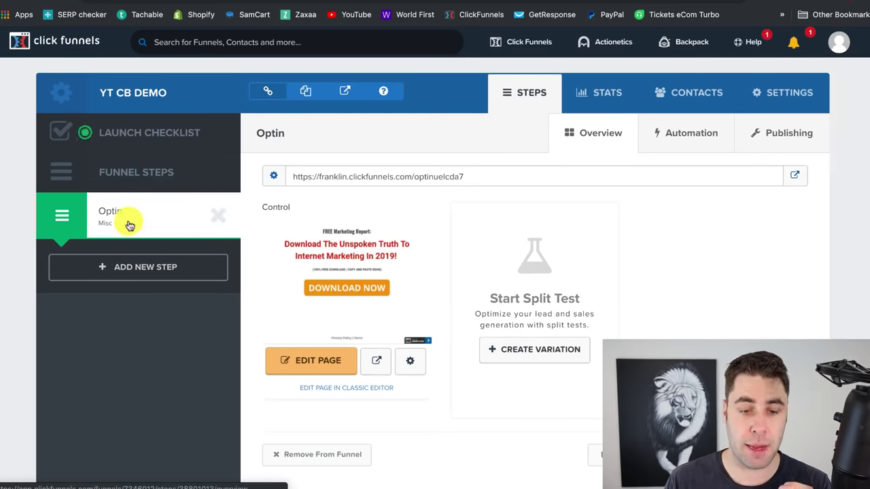
{"action": "left_click", "coordinate": [315, 362]}
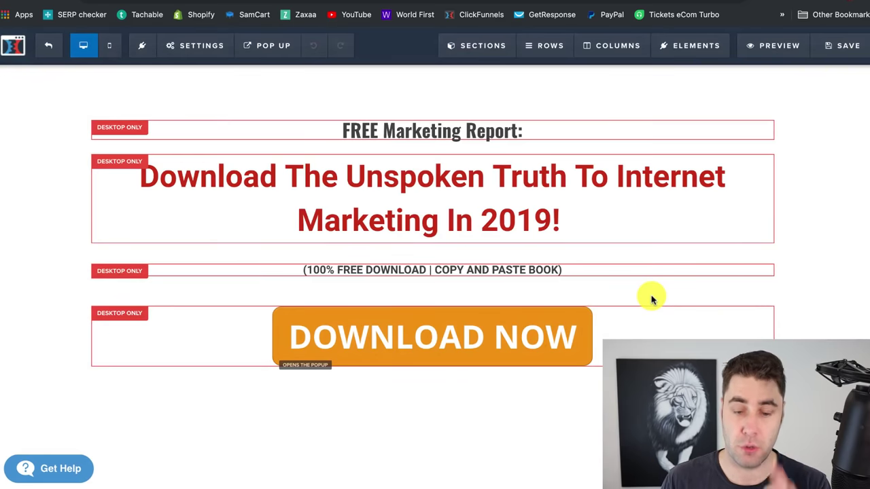
Integrate the Optin page with GetResponse using Add To Campaign on the samfunnell list, then save
{"action": "left_click", "coordinate": [200, 46]}
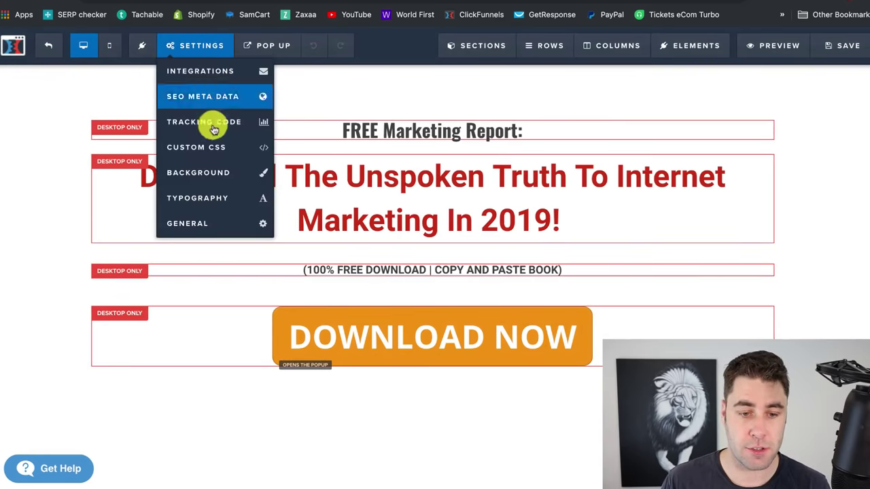
{"action": "left_click", "coordinate": [204, 71]}
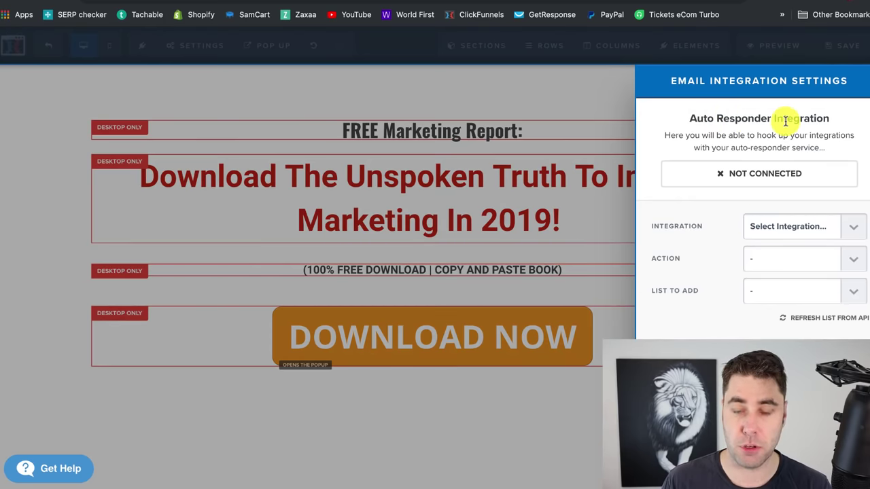
{"action": "left_click", "coordinate": [846, 225]}
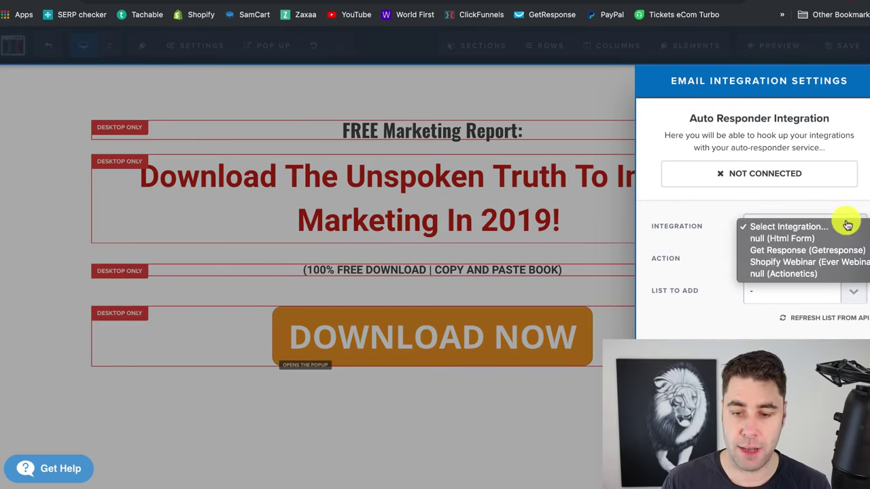
{"action": "left_click", "coordinate": [771, 250]}
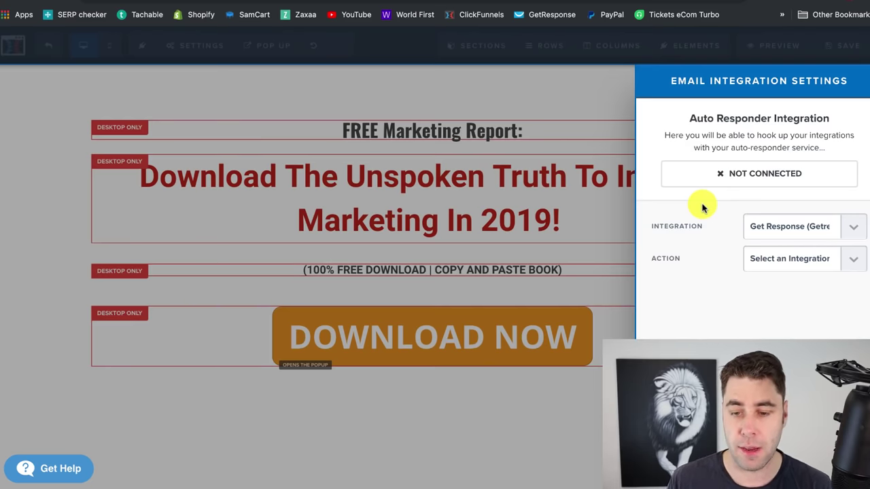
{"action": "left_click", "coordinate": [855, 261]}
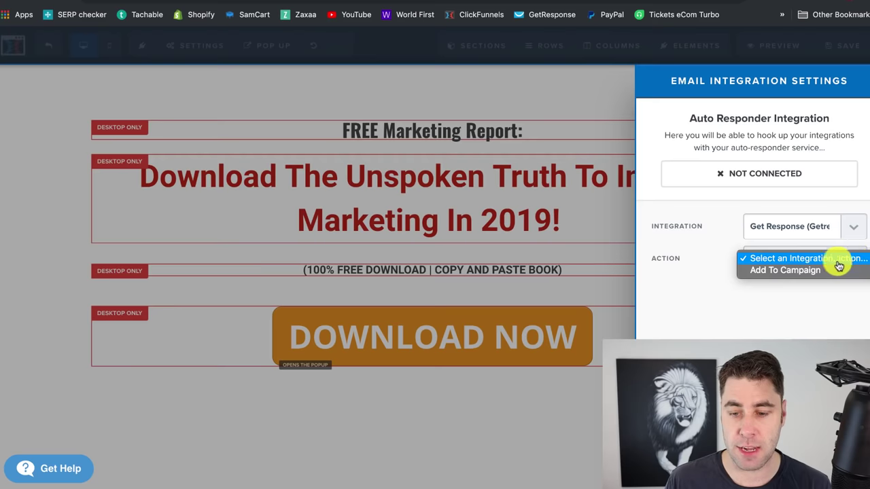
{"action": "left_click", "coordinate": [774, 271]}
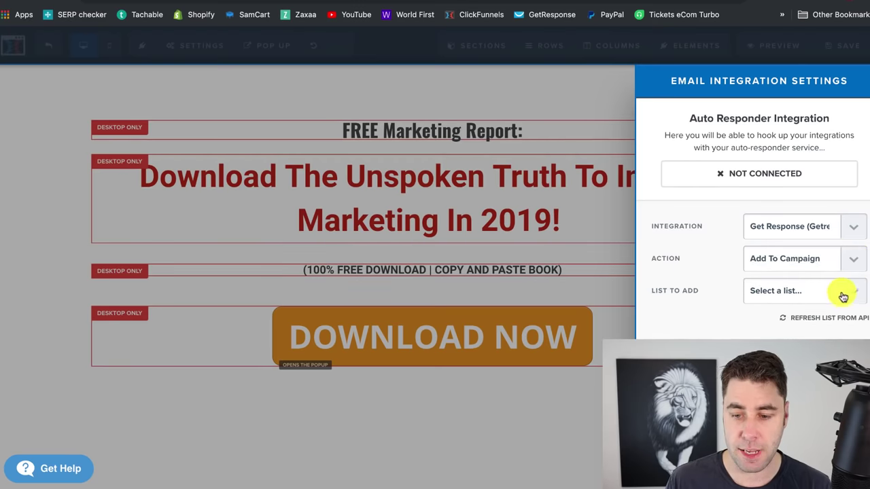
{"action": "left_click", "coordinate": [855, 293]}
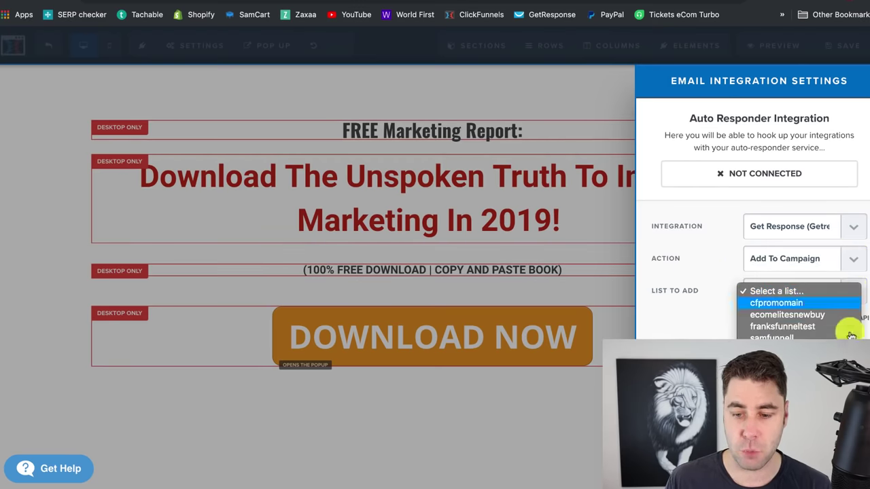
{"action": "left_click", "coordinate": [801, 337]}
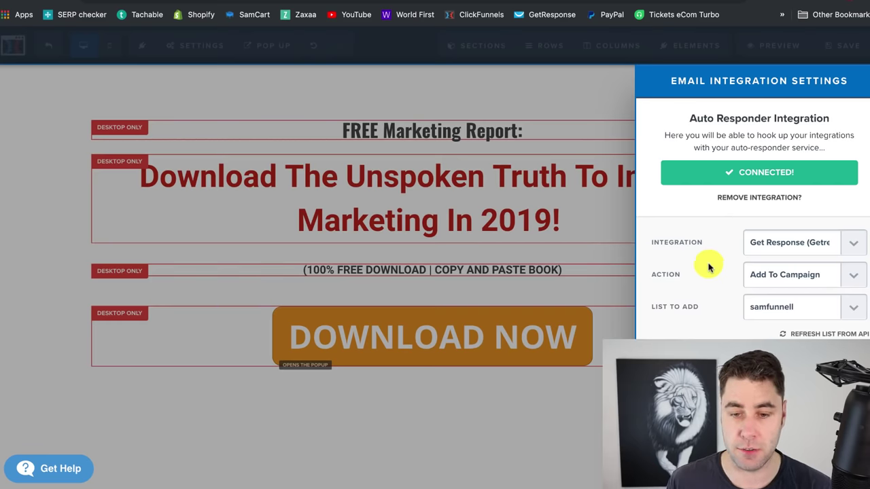
{"action": "left_click", "coordinate": [557, 106]}
{"action": "left_click", "coordinate": [847, 45]}
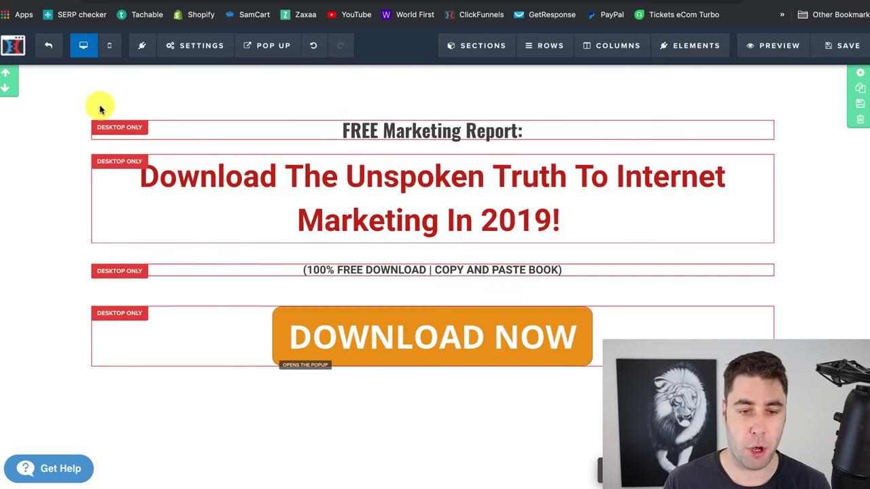
Check the pop-up settings, then preview the page and confirm Download Now opens the email pop-up
{"action": "left_click", "coordinate": [251, 46]}
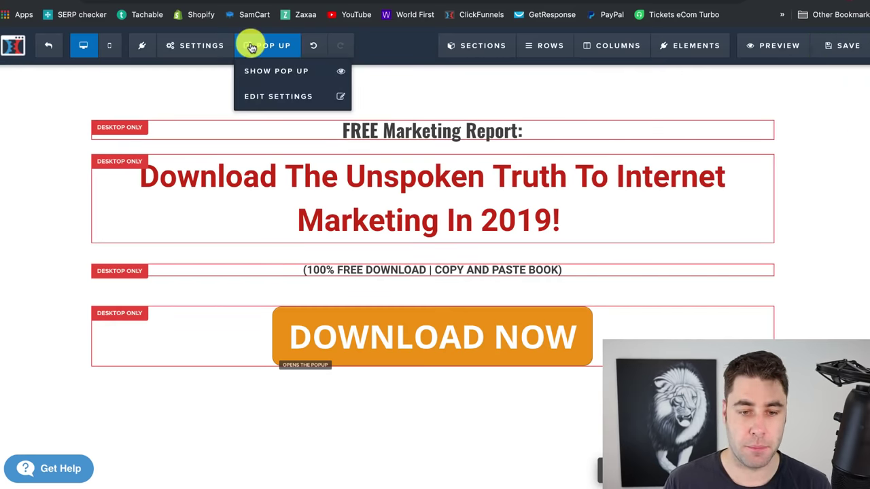
{"action": "left_click", "coordinate": [259, 96]}
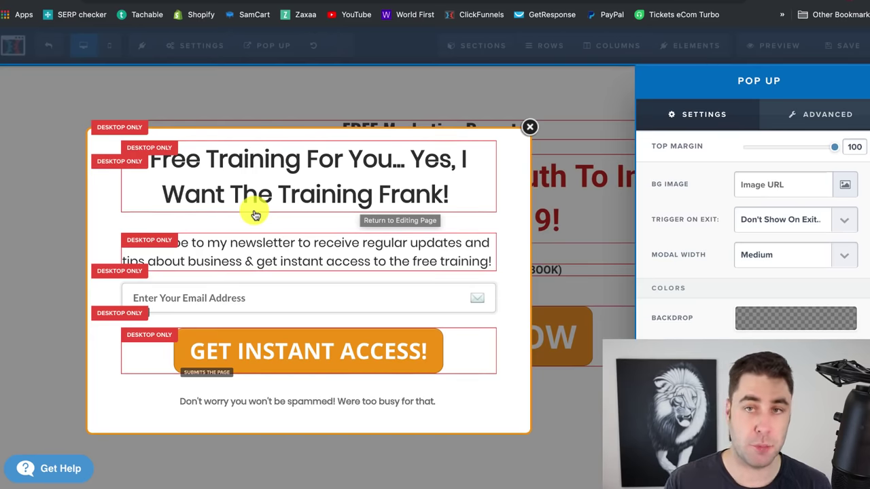
{"action": "left_click", "coordinate": [351, 95]}
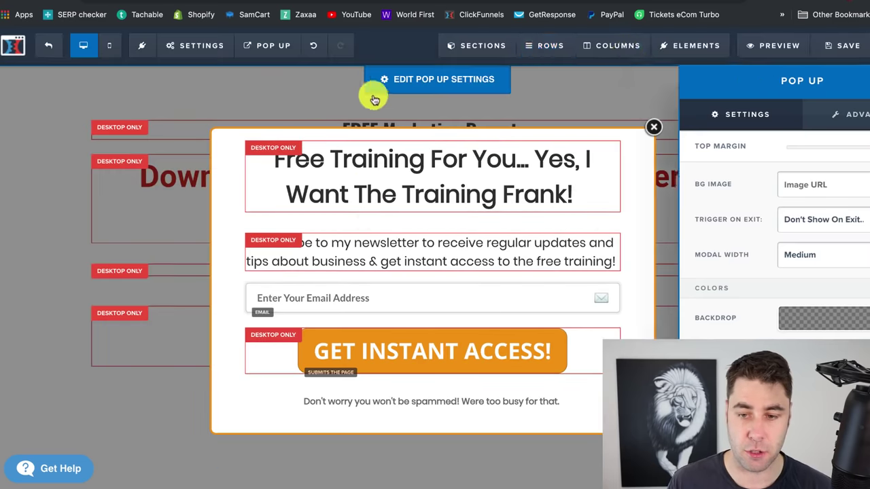
{"action": "left_click", "coordinate": [810, 54]}
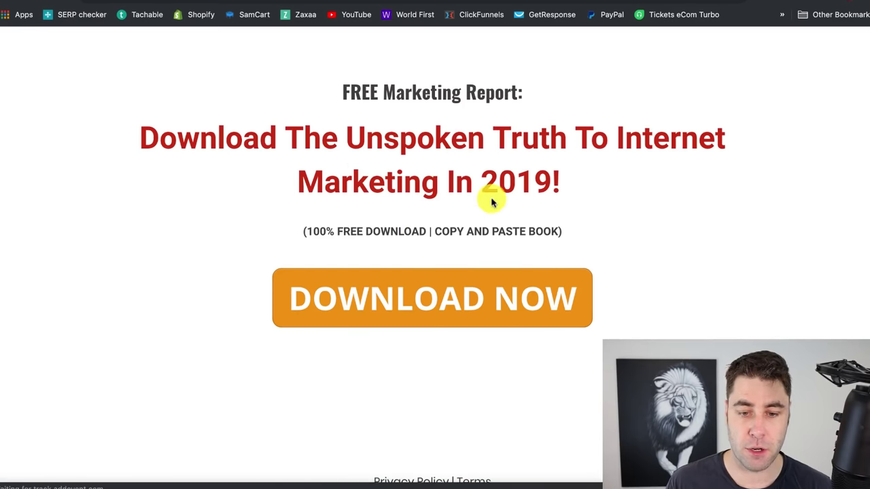
{"action": "left_click", "coordinate": [388, 297]}
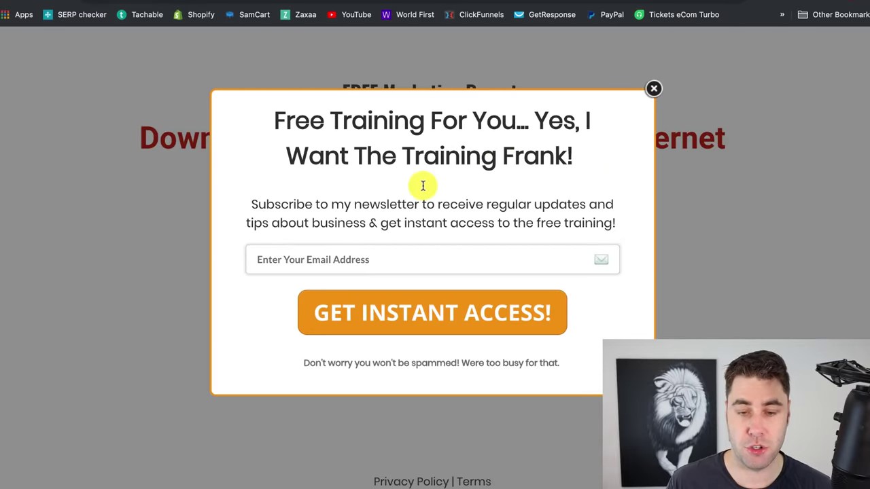
{"action": "left_click", "coordinate": [656, 90]}
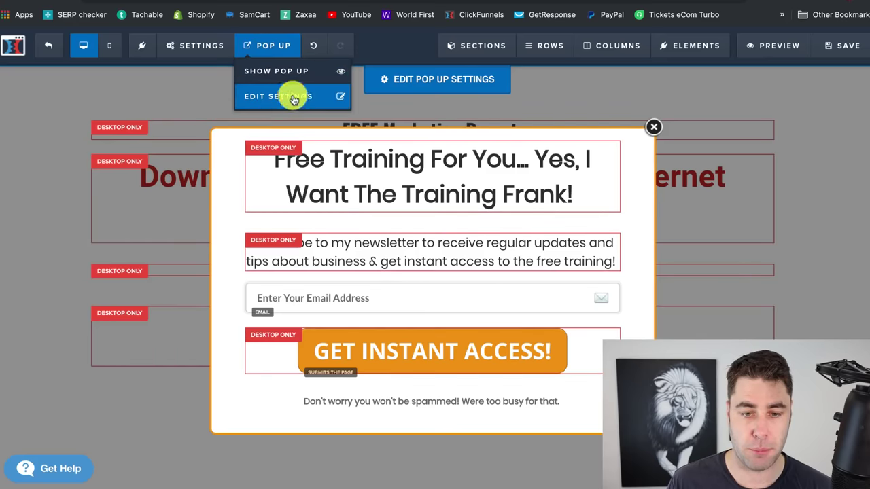
Save the opt-in page and start promoting The CB Passive Income For 2019! in ClickBank
{"action": "left_click", "coordinate": [843, 46]}
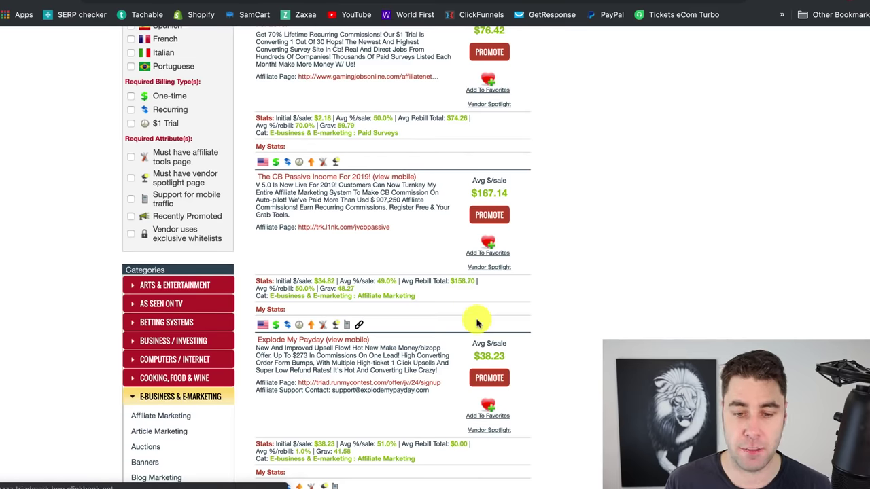
{"action": "left_click", "coordinate": [490, 216]}
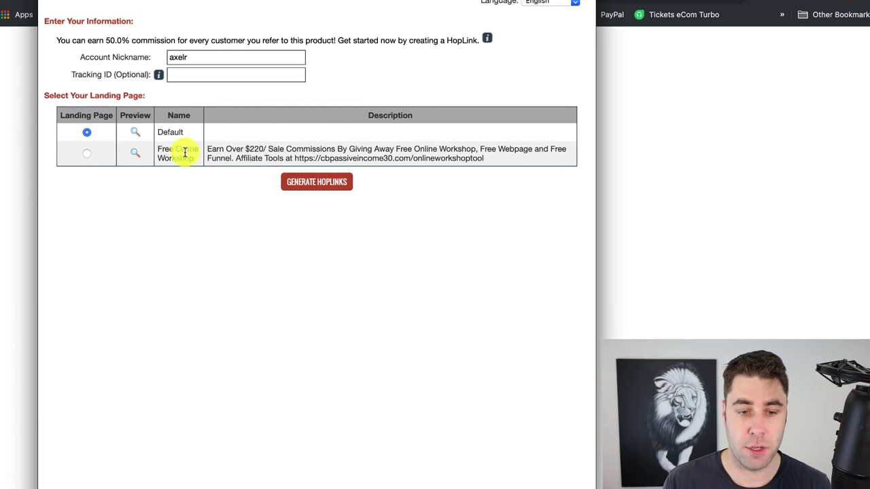
{"action": "triple_click", "coordinate": [288, 148]}
{"action": "left_click_drag", "start_coordinate": [245, 149], "coordinate": [456, 154]}
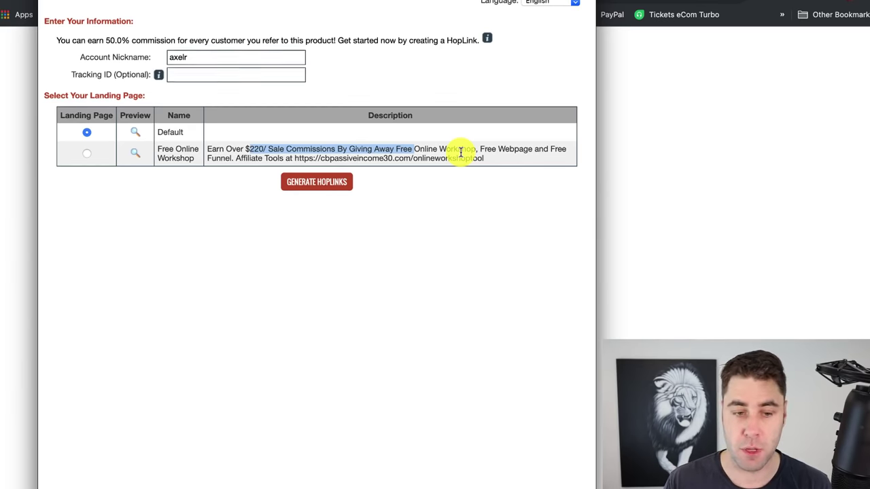
Generate and copy the CB Passive Income HopLink, then return to the Optin page editor
{"action": "left_click", "coordinate": [317, 183]}
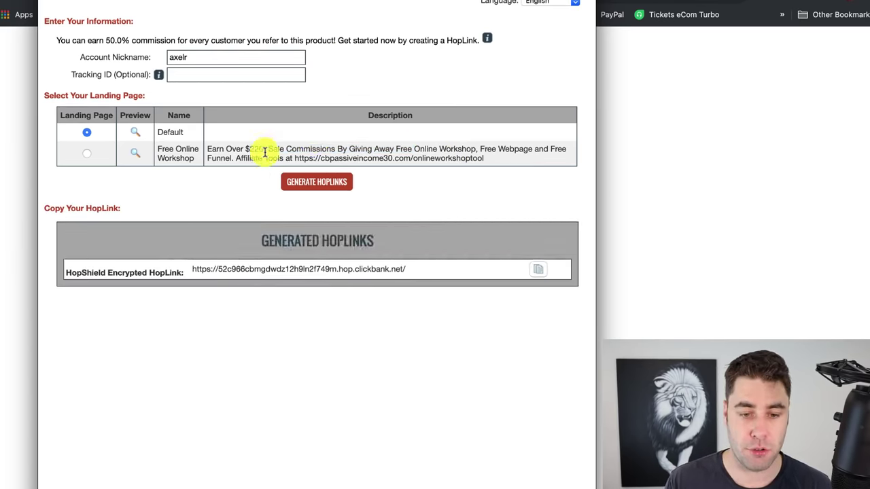
{"action": "left_click", "coordinate": [197, 272]}
{"action": "right_click", "coordinate": [204, 269]}
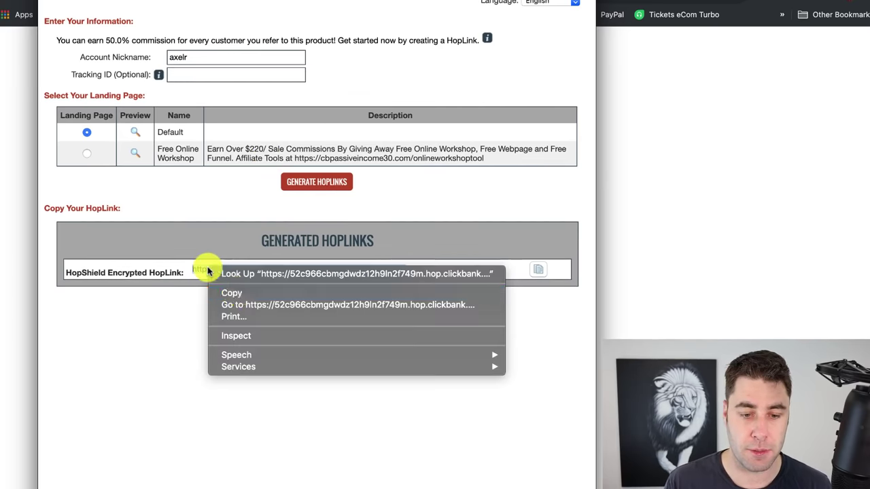
{"action": "left_click", "coordinate": [236, 293]}
{"action": "left_click", "coordinate": [689, 93]}
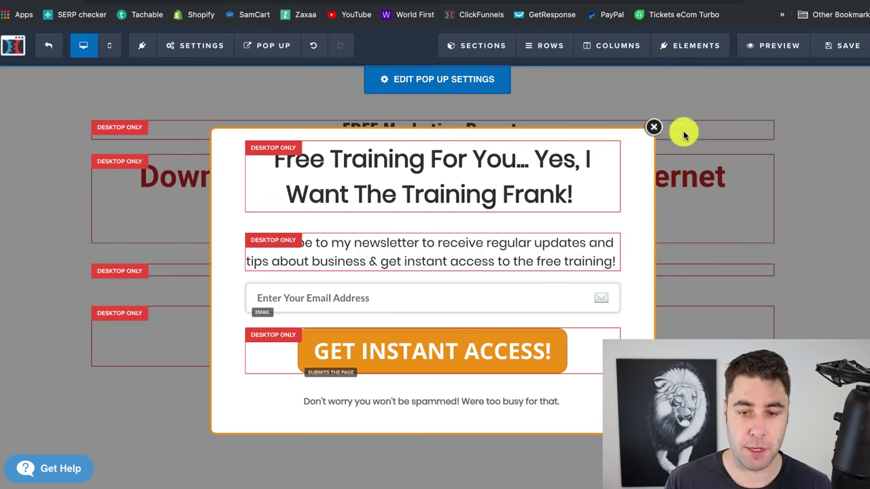
{"action": "left_click", "coordinate": [655, 127]}
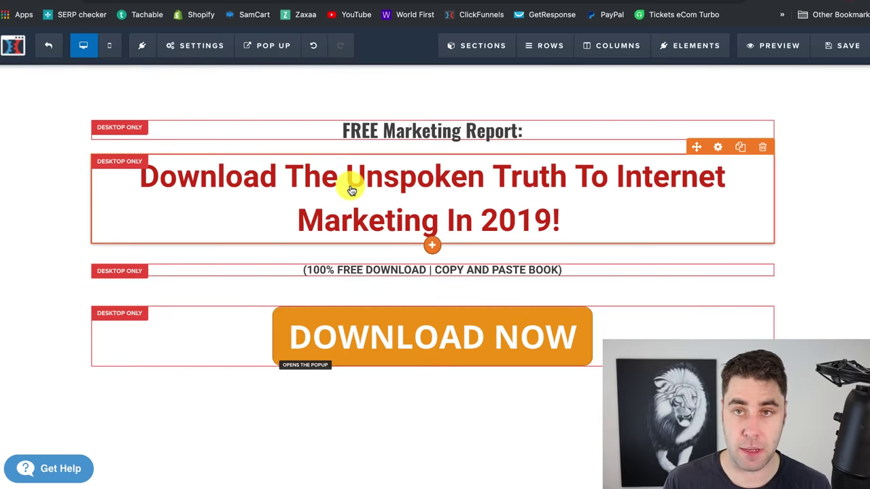
{"action": "left_click", "coordinate": [195, 45]}
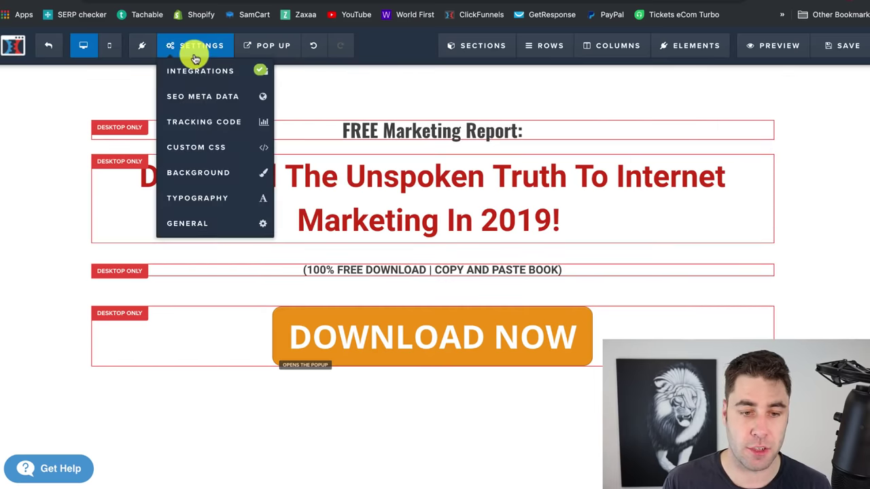
Paste the ClickBank HopLink into the General settings' On Submit Go To field
{"action": "left_click", "coordinate": [224, 224]}
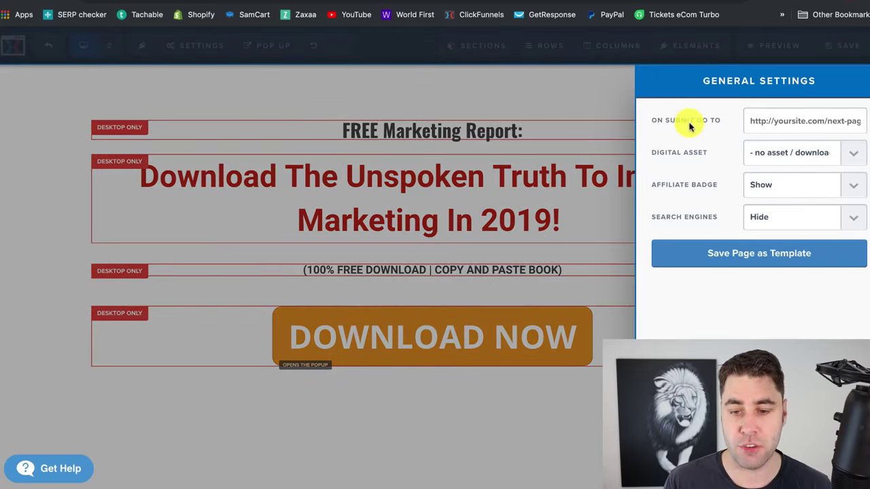
{"action": "left_click", "coordinate": [748, 121]}
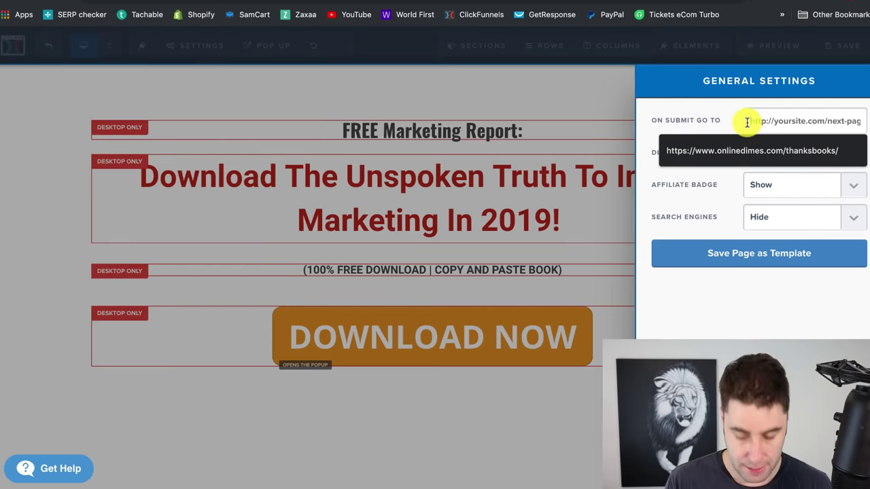
{"action": "key", "text": "ctrl+v"}
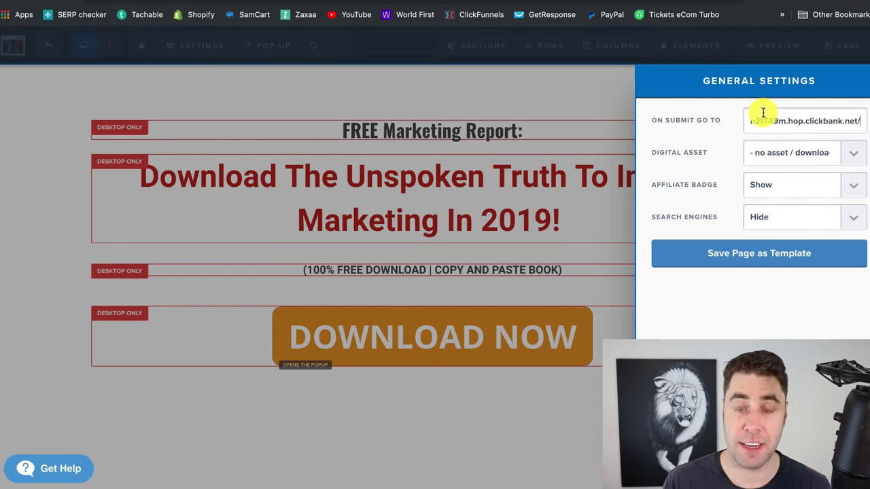
{"action": "left_click", "coordinate": [567, 95]}
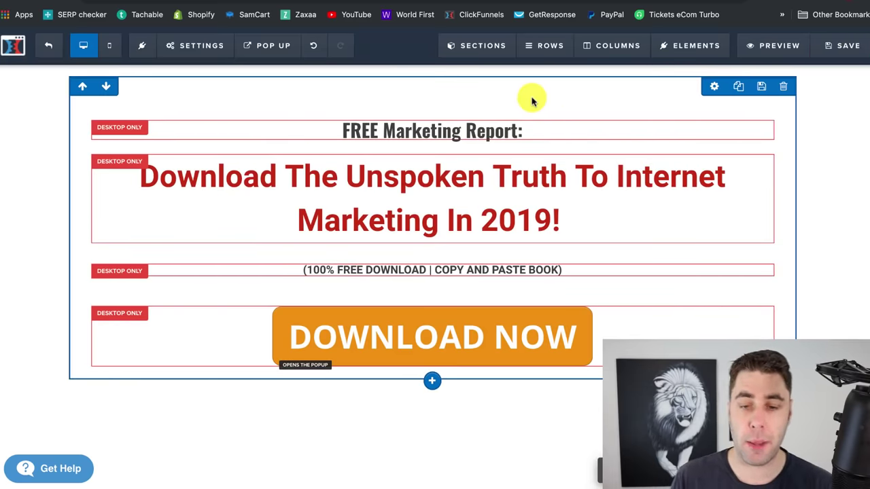
Preview the opt-in page, submit the saved email via DOWNLOAD NOW, and close the offer pop-up
{"action": "left_click", "coordinate": [755, 49]}
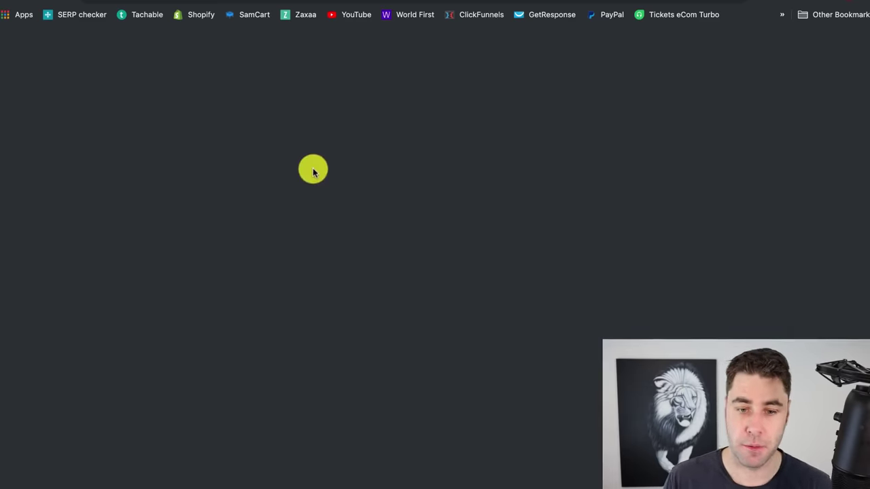
{"action": "left_click", "coordinate": [368, 292]}
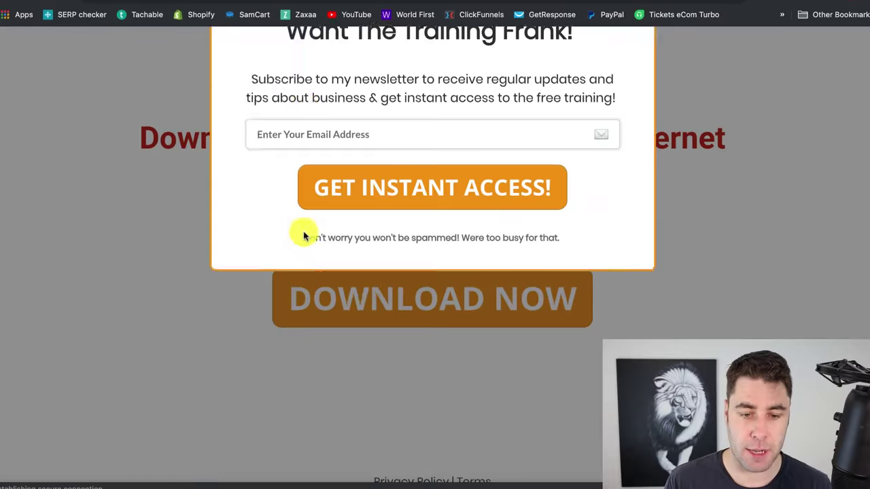
{"action": "left_click", "coordinate": [306, 259]}
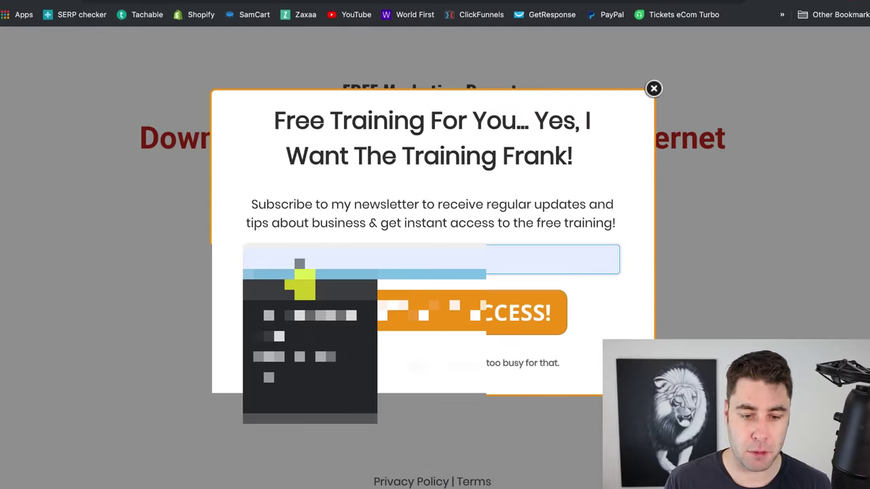
{"action": "left_click", "coordinate": [302, 280]}
{"action": "left_click", "coordinate": [354, 303]}
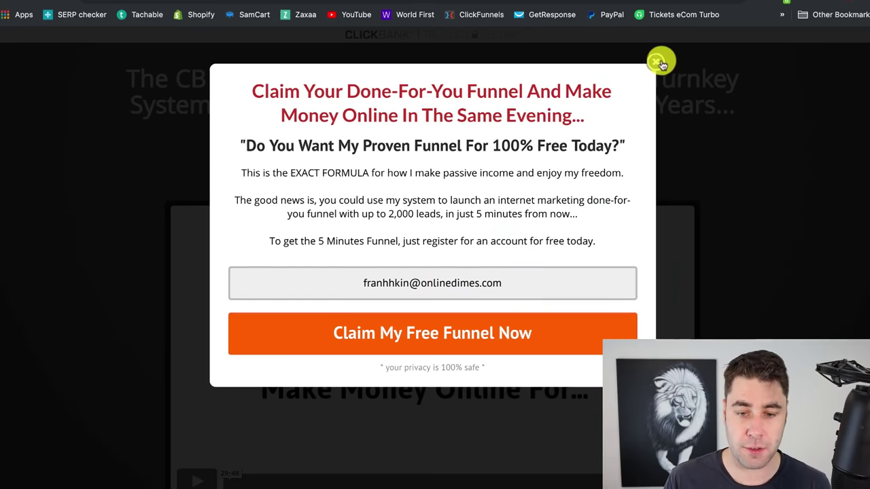
{"action": "left_click", "coordinate": [662, 63]}
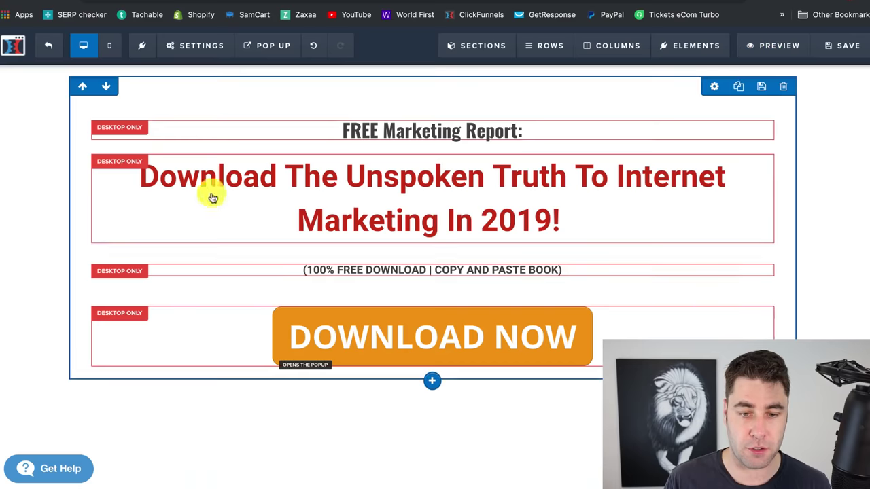
Exit the ClickFunnels editor and go to GetResponse's contact lists, dismissing the Create list dialog
{"action": "left_click", "coordinate": [31, 41]}
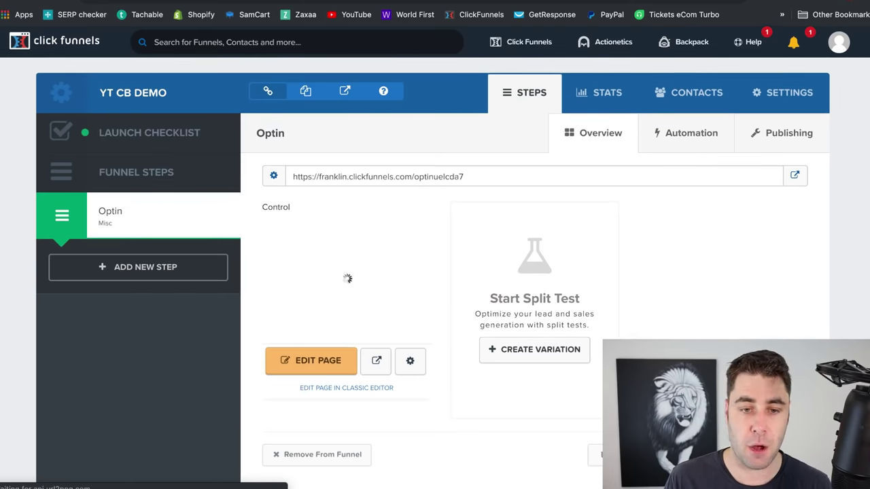
{"action": "left_click", "coordinate": [548, 14]}
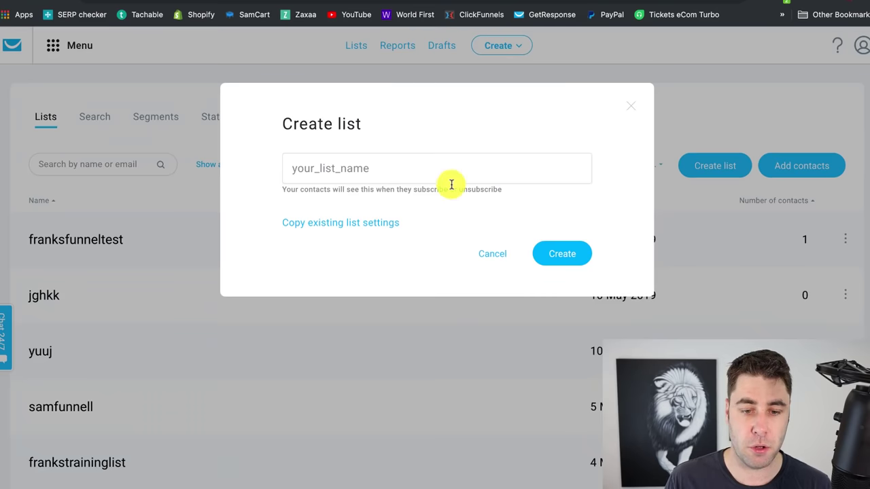
{"action": "left_click", "coordinate": [631, 105]}
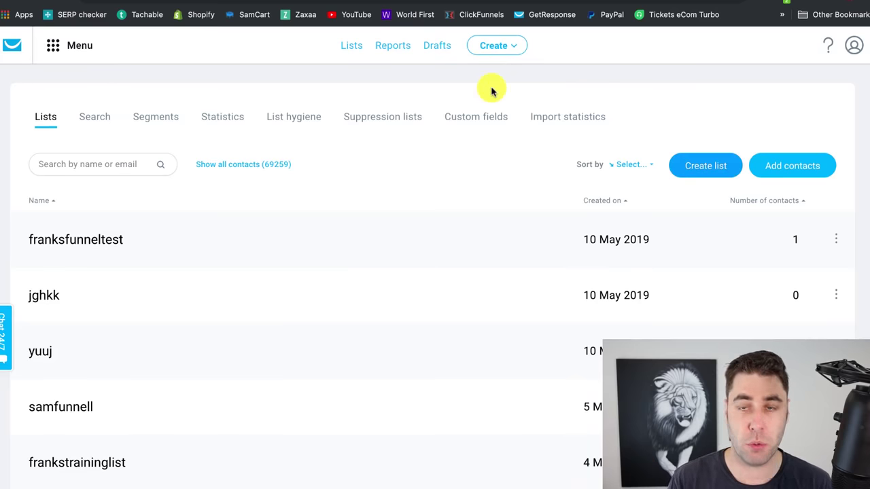
Open Automation under Communication tools in GetResponse's Menu grid
{"action": "left_click", "coordinate": [43, 47]}
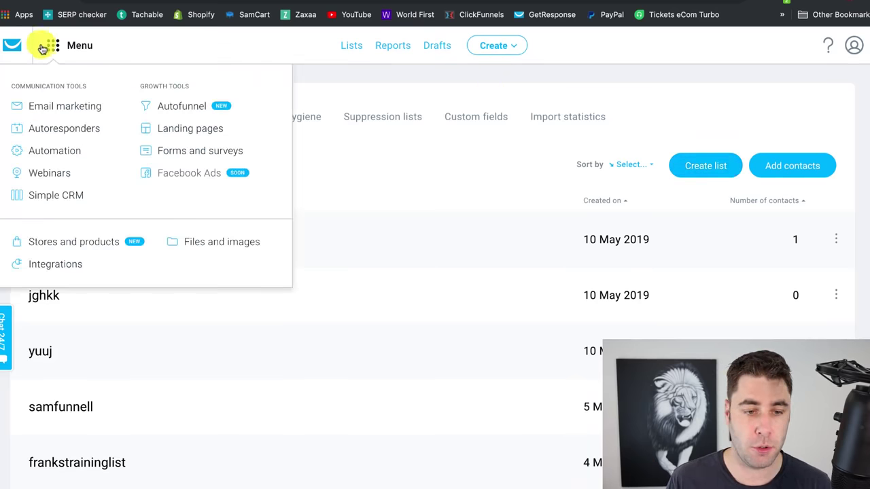
{"action": "left_click", "coordinate": [57, 150]}
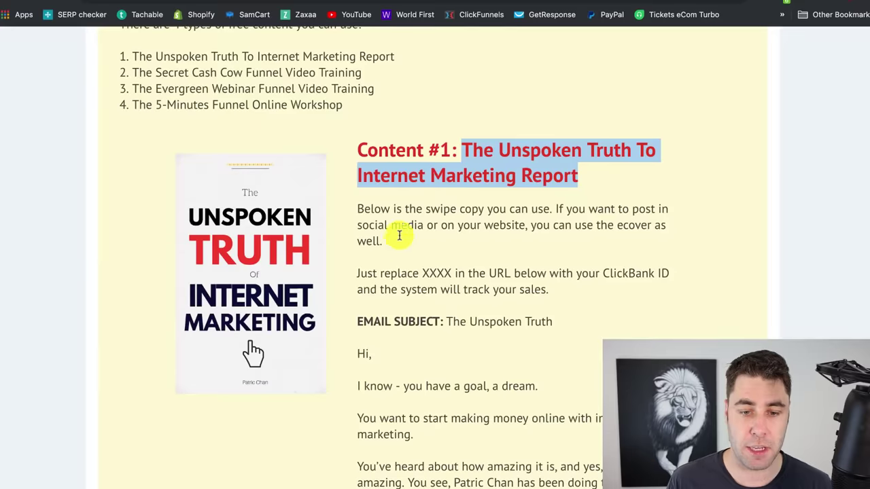
{"action": "scroll", "coordinate": [400, 231], "scroll_direction": "up", "scroll_amount": 4}
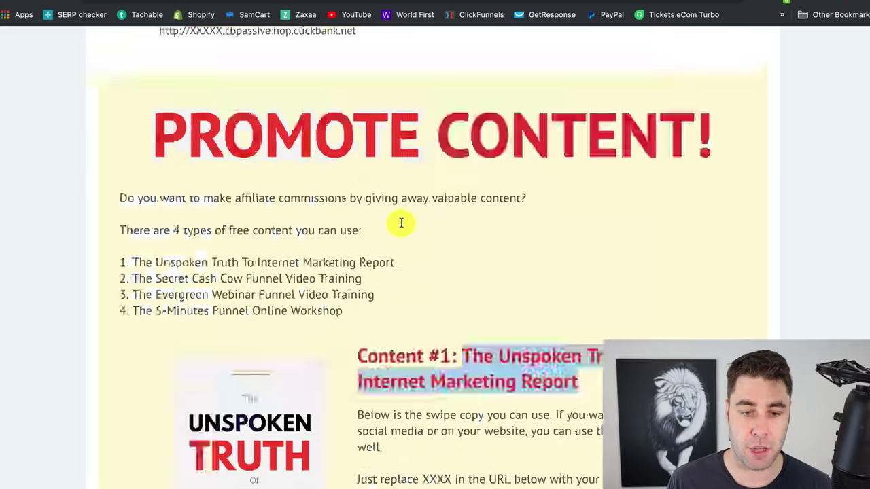
Select the Google Docs swipe email text from 'Hey' down to 'Watch this video...'
{"action": "scroll", "coordinate": [398, 217], "scroll_direction": "down", "scroll_amount": 20}
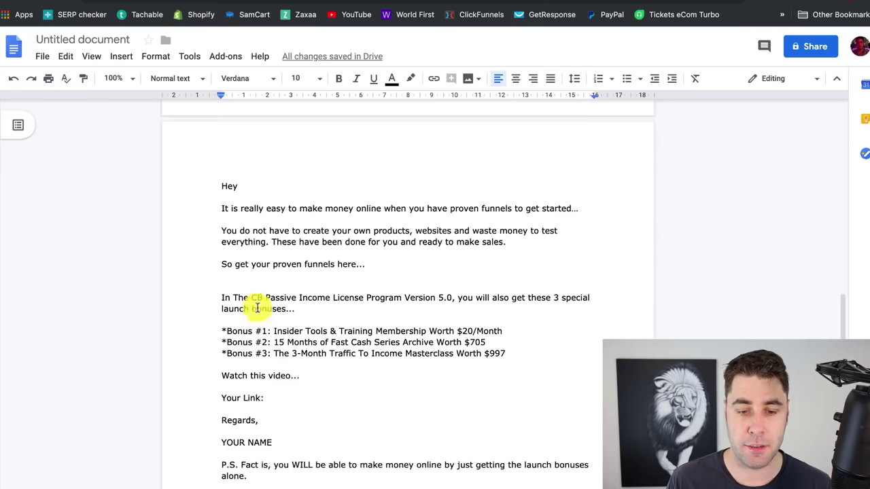
{"action": "scroll", "coordinate": [252, 301], "scroll_direction": "down", "scroll_amount": 1}
{"action": "left_click_drag", "start_coordinate": [224, 170], "coordinate": [302, 359]}
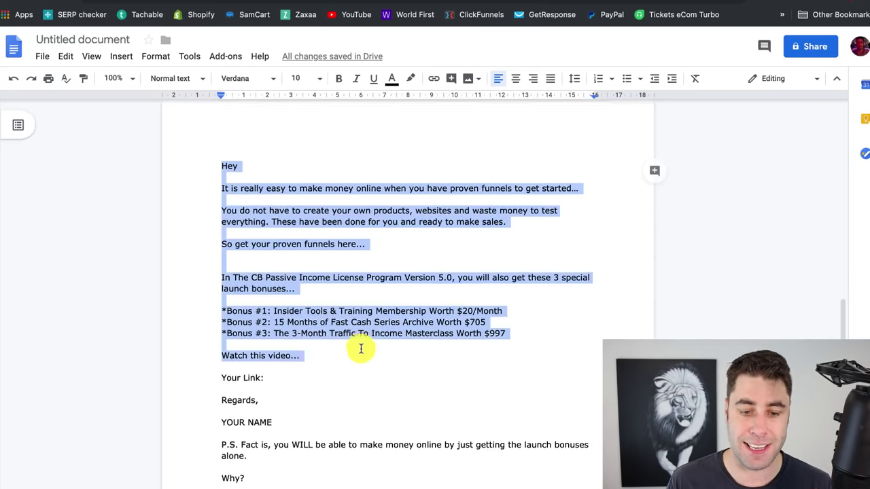
{"action": "scroll", "coordinate": [364, 348], "scroll_direction": "down", "scroll_amount": 5}
{"action": "scroll", "coordinate": [359, 348], "scroll_direction": "down", "scroll_amount": 1}
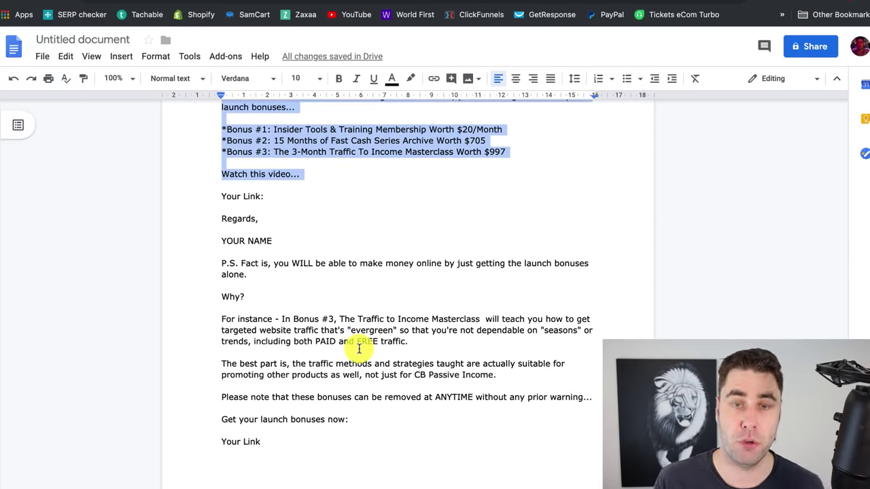
{"action": "scroll", "coordinate": [359, 349], "scroll_direction": "up", "scroll_amount": 10}
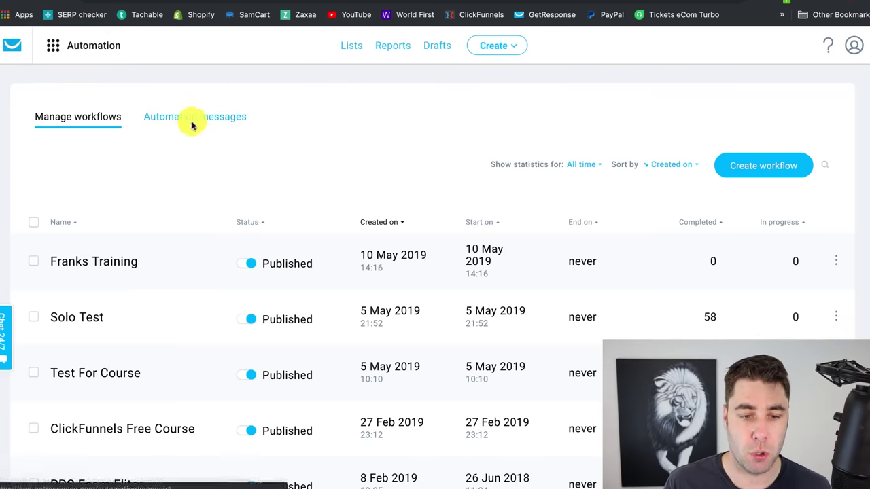
Start a new automation message and enter 'Make Money today' in the name field
{"action": "left_click", "coordinate": [195, 119]}
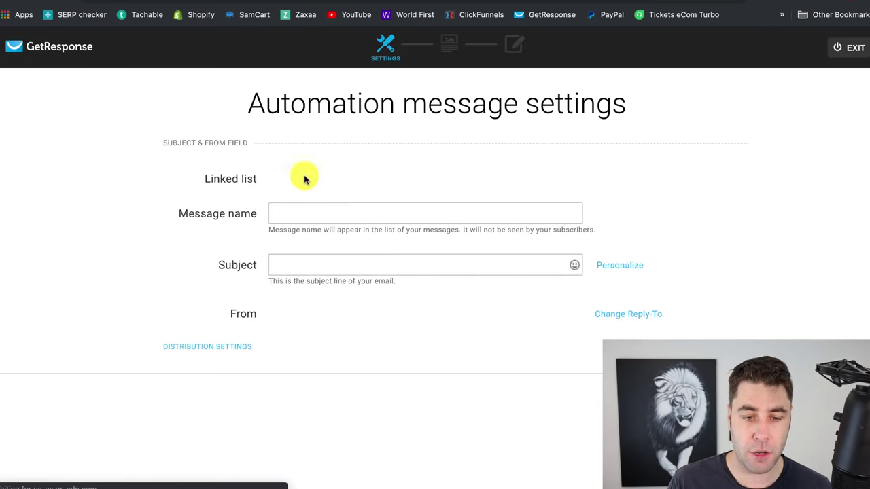
{"action": "left_click", "coordinate": [278, 212]}
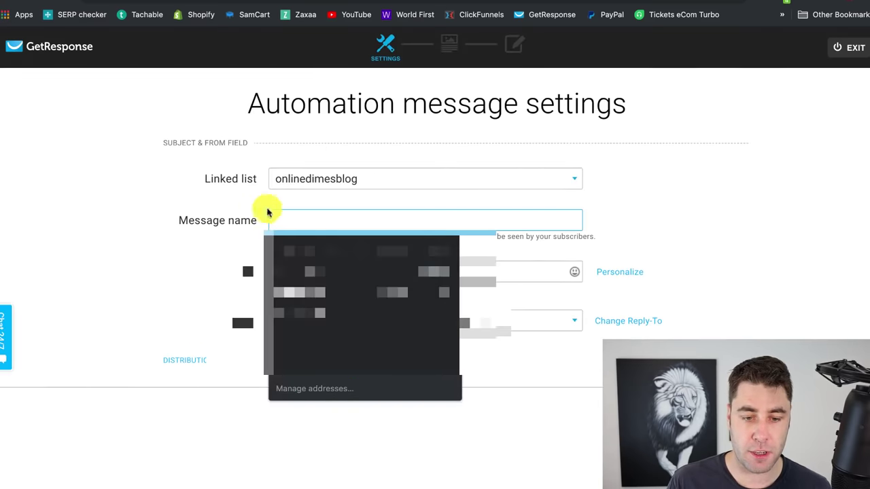
{"action": "type", "text": "Em"}
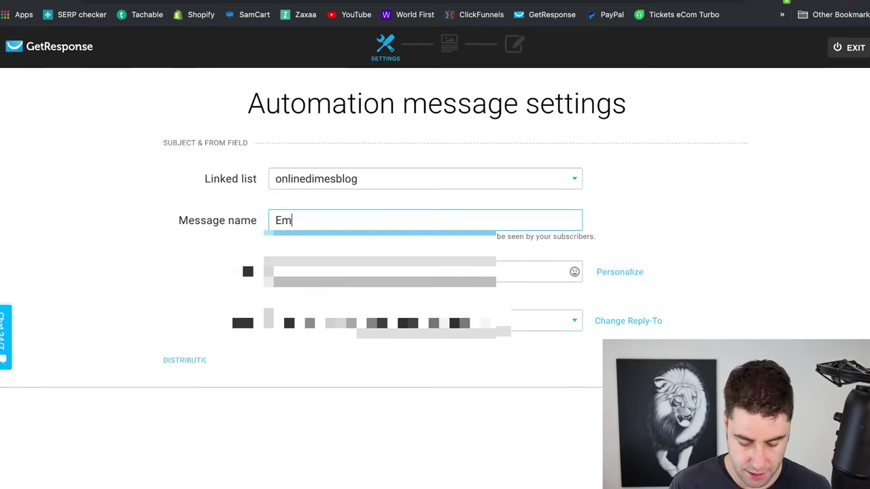
{"action": "key", "text": "BackSpace"}
{"action": "key", "text": "BackSpace"}
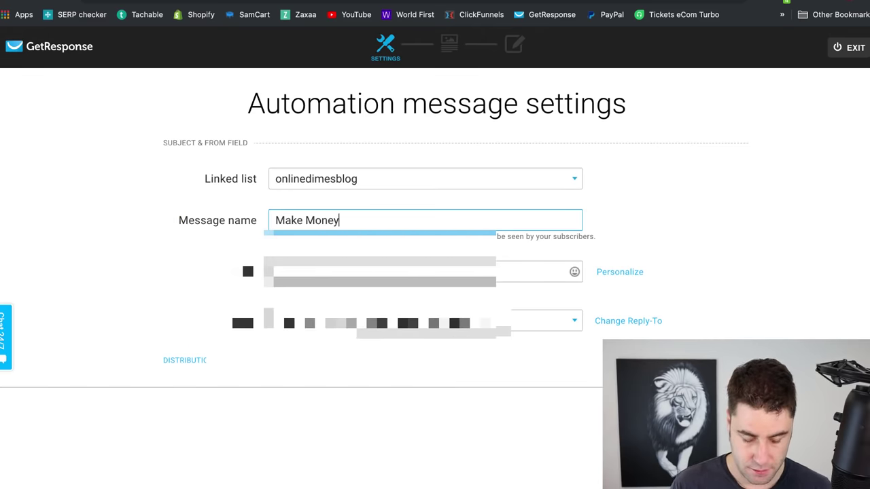
{"action": "type", "text": "Make Money today"}
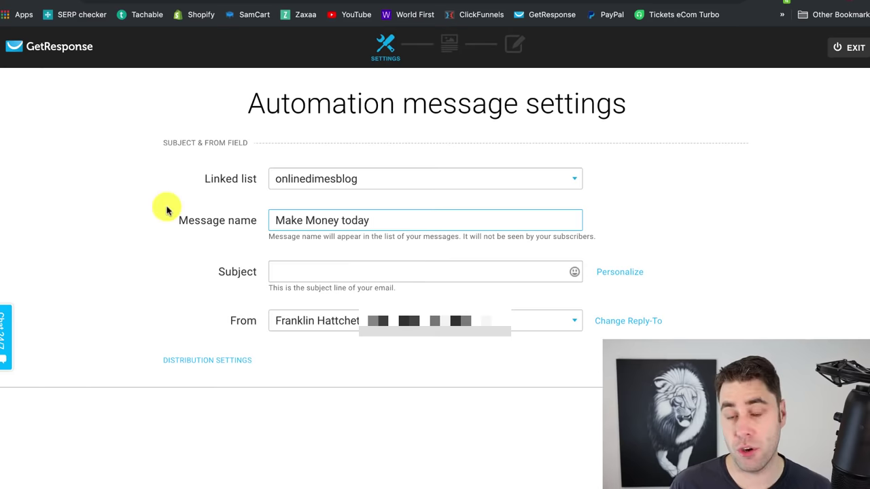
{"action": "left_click", "coordinate": [104, 150]}
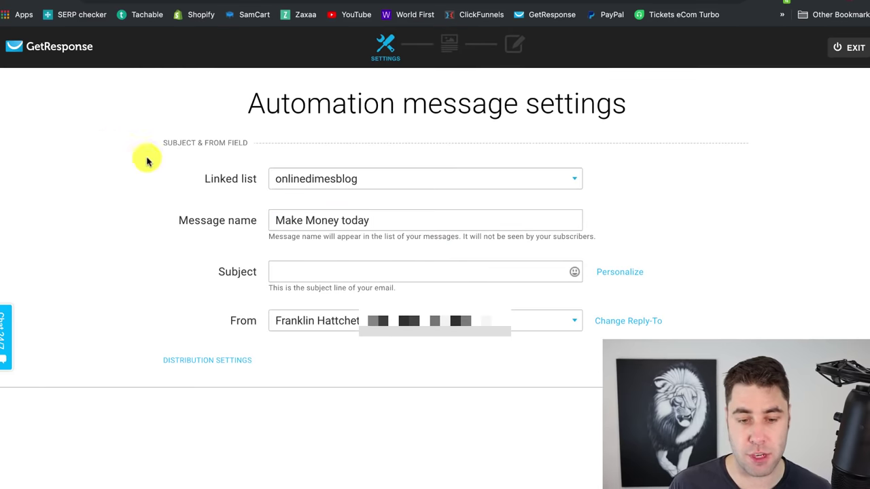
{"action": "left_click_drag", "start_coordinate": [396, 217], "coordinate": [262, 220]}
{"action": "key", "text": "super+c"}
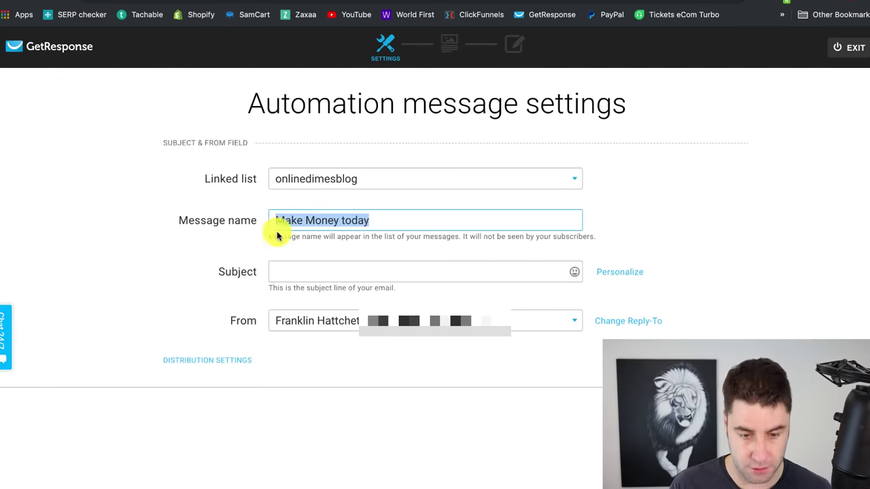
Use 'Make Money today' as the subject, rename the message YT Demo 1, and pick the Blank template
{"action": "left_click", "coordinate": [321, 276]}
{"action": "key", "text": "super+v"}
{"action": "left_click_drag", "start_coordinate": [388, 224], "coordinate": [215, 213]}
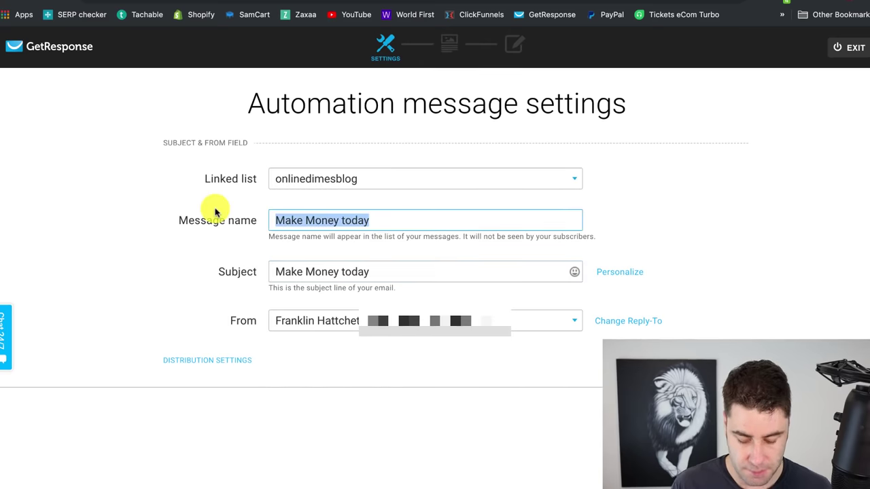
{"action": "type", "text": "YT Demo 1"}
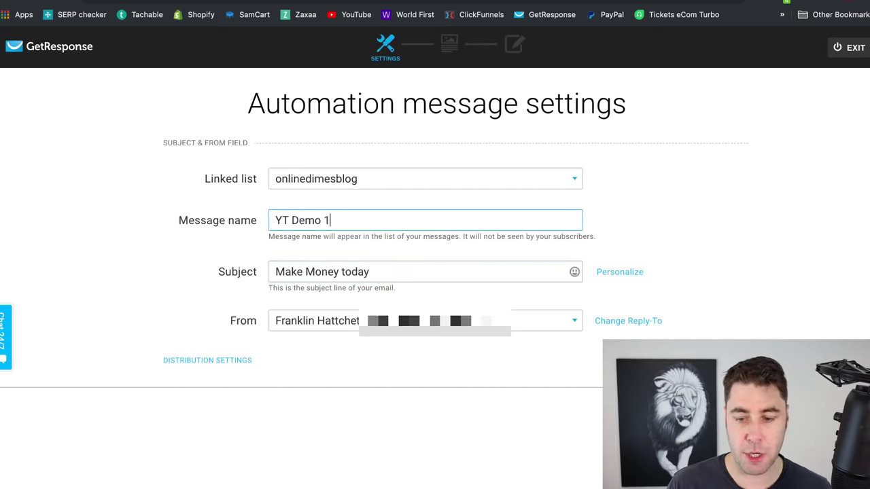
{"action": "left_click", "coordinate": [770, 274]}
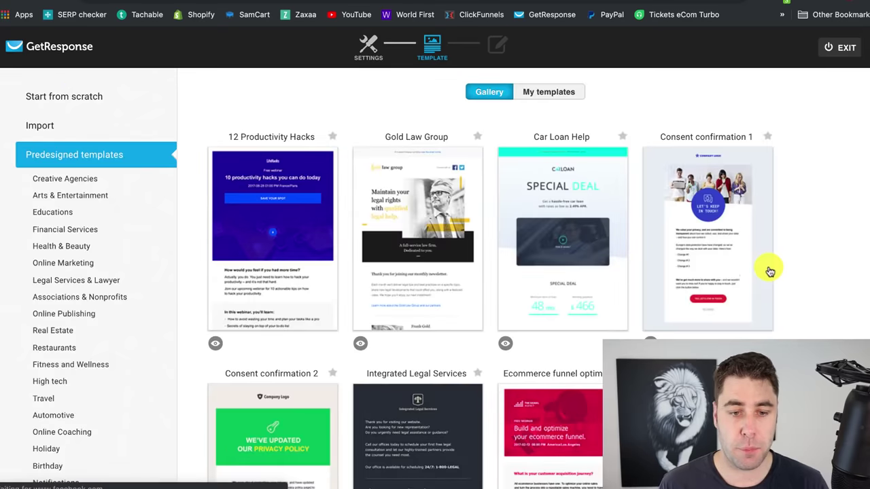
{"action": "left_click", "coordinate": [66, 98]}
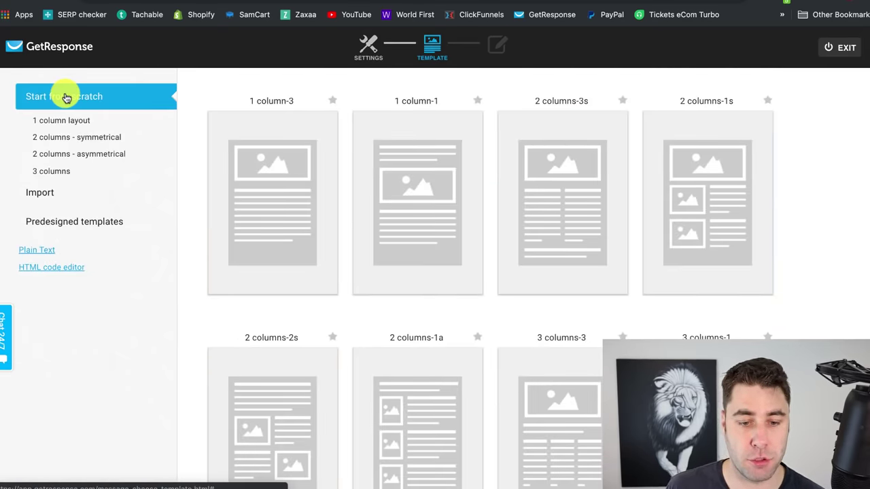
{"action": "scroll", "coordinate": [485, 171], "scroll_direction": "down", "scroll_amount": 5}
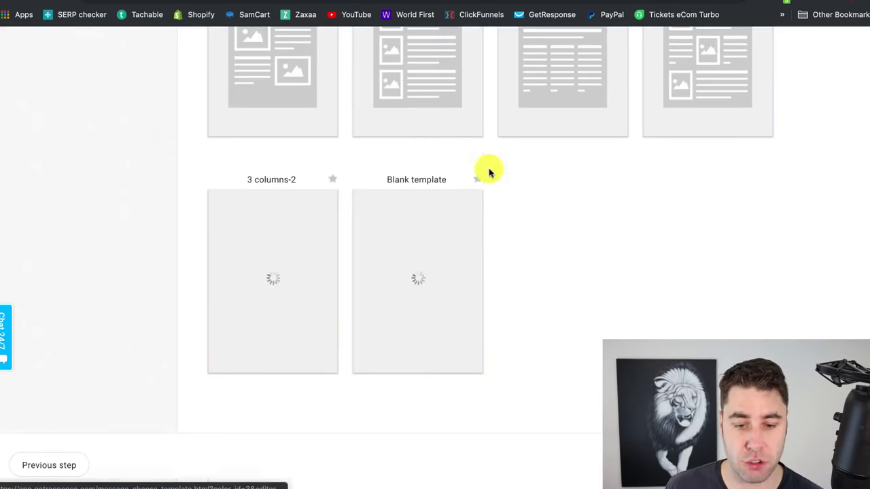
{"action": "left_click", "coordinate": [432, 208]}
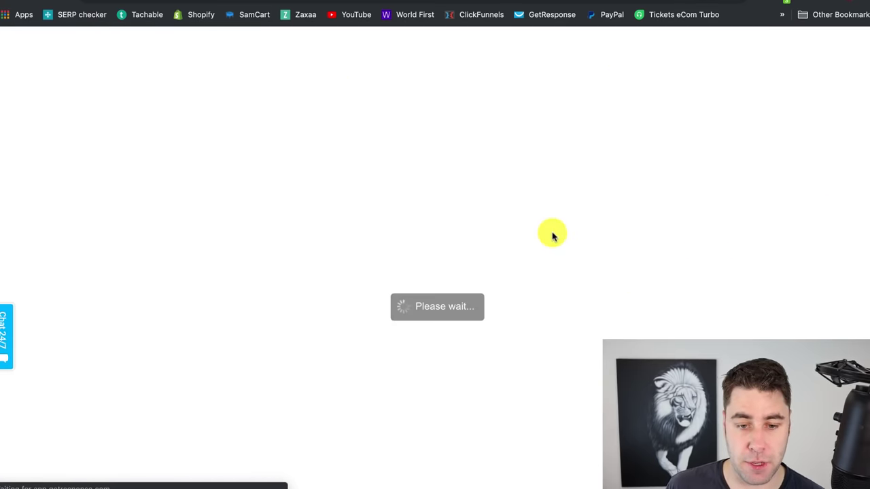
In Google Docs, paste the new swipe email and copy it from 'Hey' to 'Regards'
{"action": "key", "text": "ctrl+Tab"}
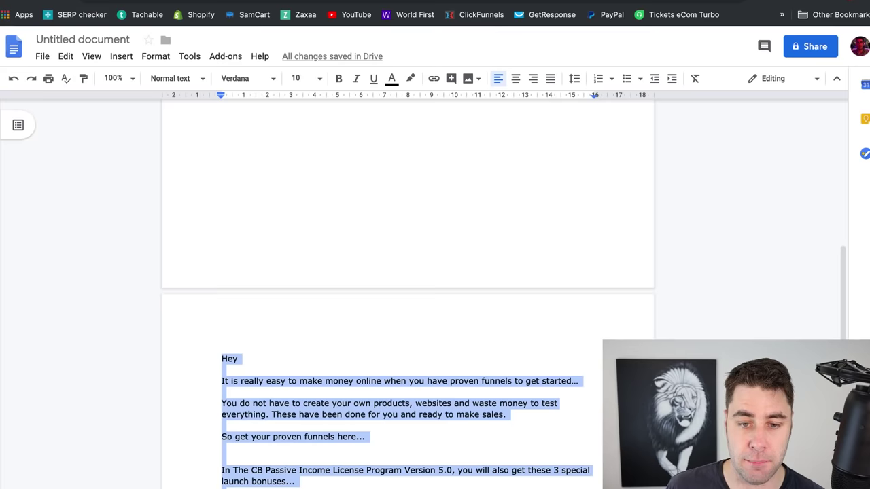
{"action": "type", "text": "Hey  The CB Passive Income License Program has been the turnkey system for many people to make real money online for the past 5 years.  And now...  Introducing Version 5.0...  In Version 5.0, you'll now able to CLONE the entire proven funnels and it's 100% ready to make sales for you.  Once you have your leads in the funnels, the system will send out fresh new content and newsletter EACH WEEK to your leads...  And all of them are optimized for your monetization, while you're NOT DOING ANYTHING AT ALL.  I would like to show you how you can start earning commissions online.  To see how it works, go here...  Link here:  Regards,"}
{"action": "left_click_drag", "start_coordinate": [225, 167], "coordinate": [307, 437]}
{"action": "right_click", "coordinate": [294, 293]}
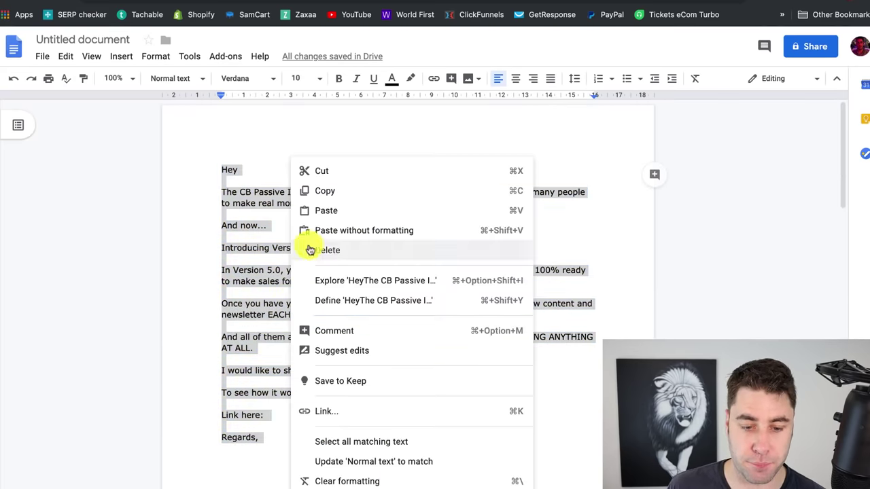
{"action": "left_click", "coordinate": [326, 196]}
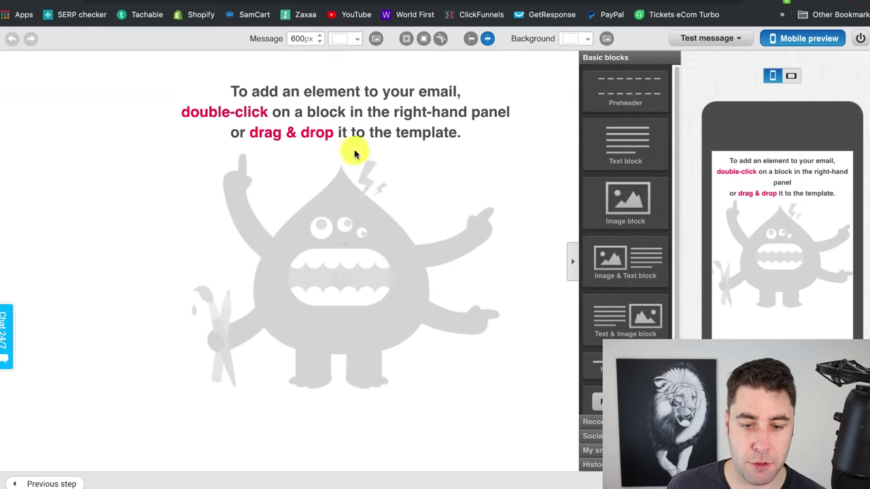
Add a Text block at the top of the email and replace its placeholder with the pasted copy
{"action": "left_click_drag", "start_coordinate": [617, 142], "coordinate": [367, 102]}
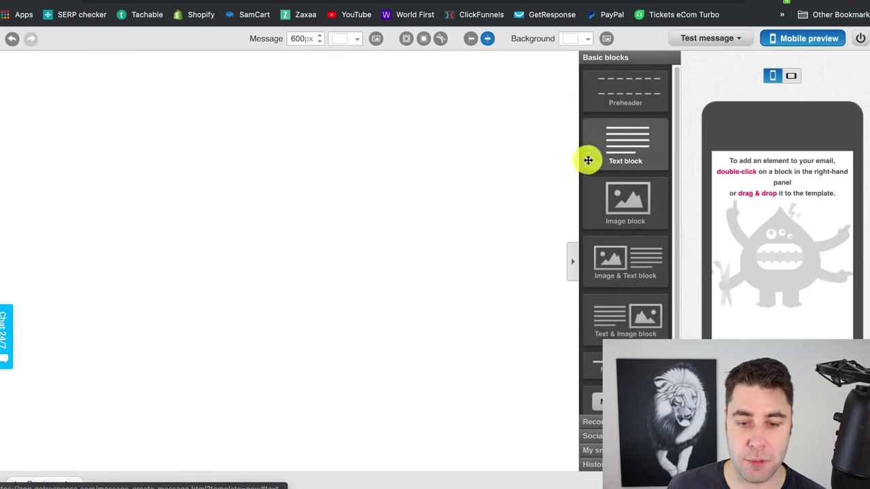
{"action": "left_click_drag", "start_coordinate": [587, 159], "coordinate": [229, 91]}
{"action": "left_click", "coordinate": [224, 111]}
{"action": "key", "text": "ctrl+a"}
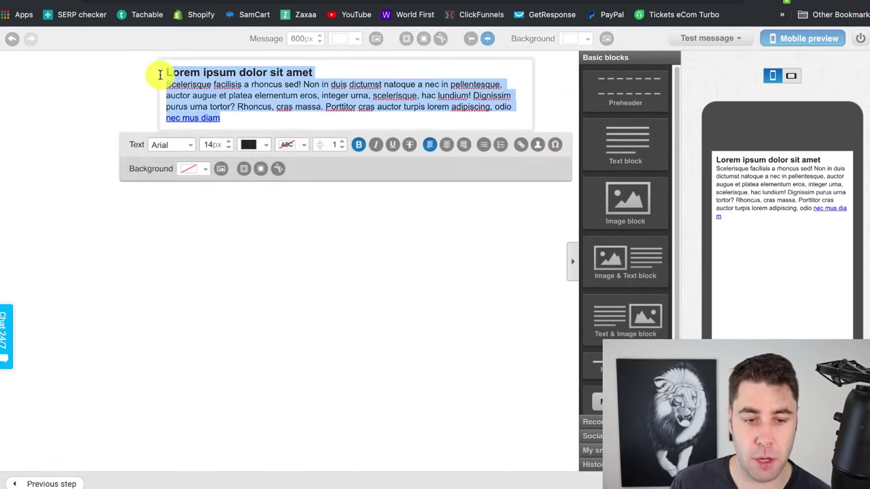
{"action": "key", "text": "BackSpace"}
{"action": "key", "text": "ctrl+v"}
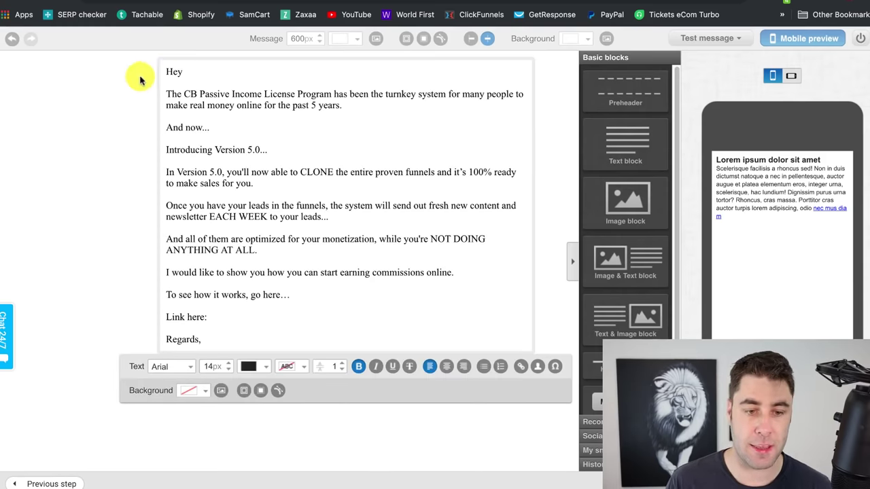
Set the whole email text to Verdana at 13px
{"action": "left_click_drag", "start_coordinate": [163, 72], "coordinate": [209, 367]}
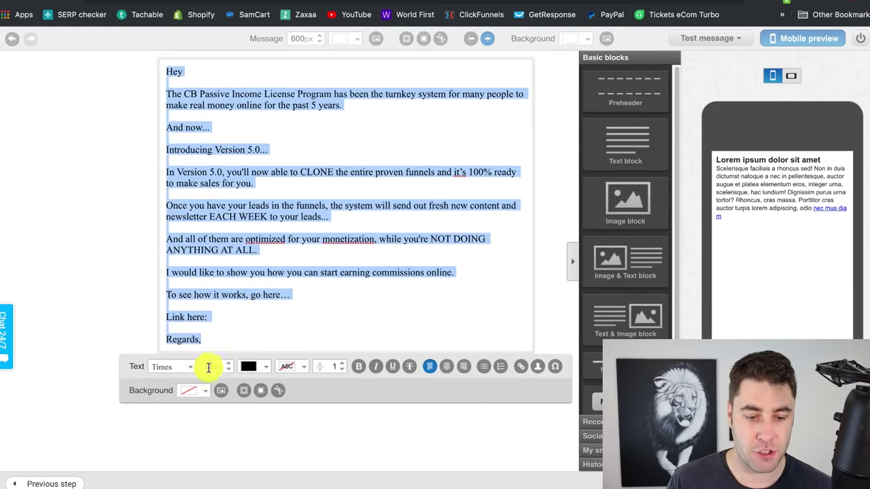
{"action": "left_click", "coordinate": [183, 367]}
{"action": "left_click", "coordinate": [170, 462]}
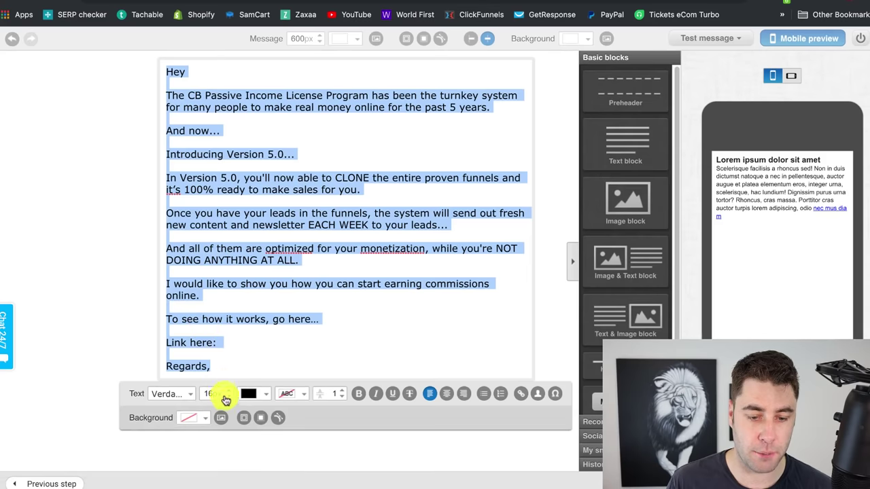
{"action": "left_click", "coordinate": [225, 400]}
{"action": "left_click", "coordinate": [227, 389]}
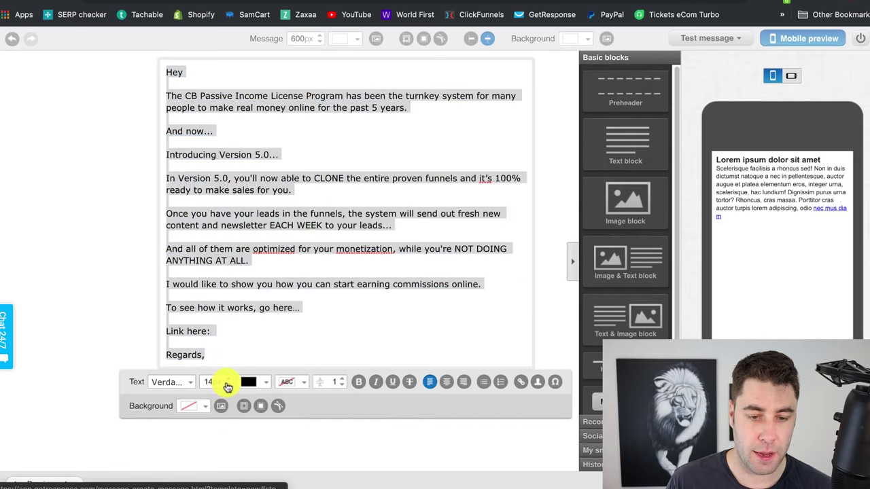
{"action": "left_click", "coordinate": [228, 387]}
{"action": "left_click", "coordinate": [214, 309]}
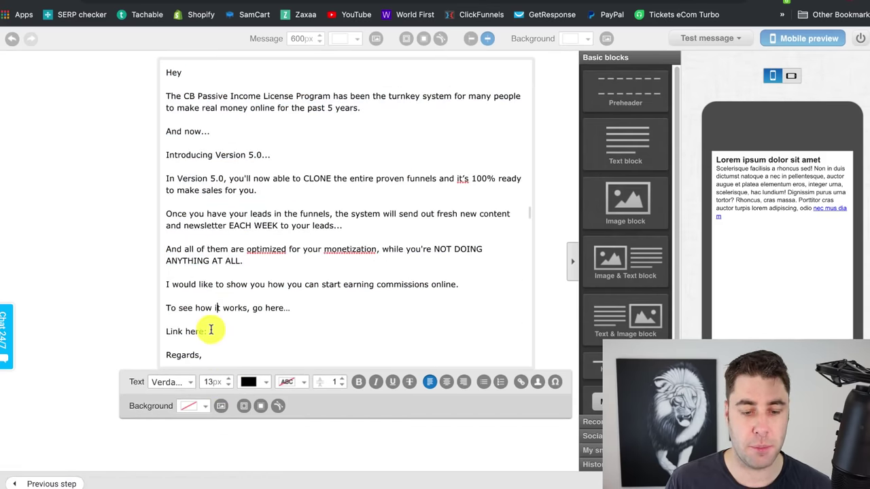
{"action": "mouse_move", "coordinate": [210, 330]}
{"action": "left_mouse_down"}
{"action": "mouse_move", "coordinate": [187, 331]}
{"action": "mouse_move", "coordinate": [208, 333]}
{"action": "left_mouse_up"}
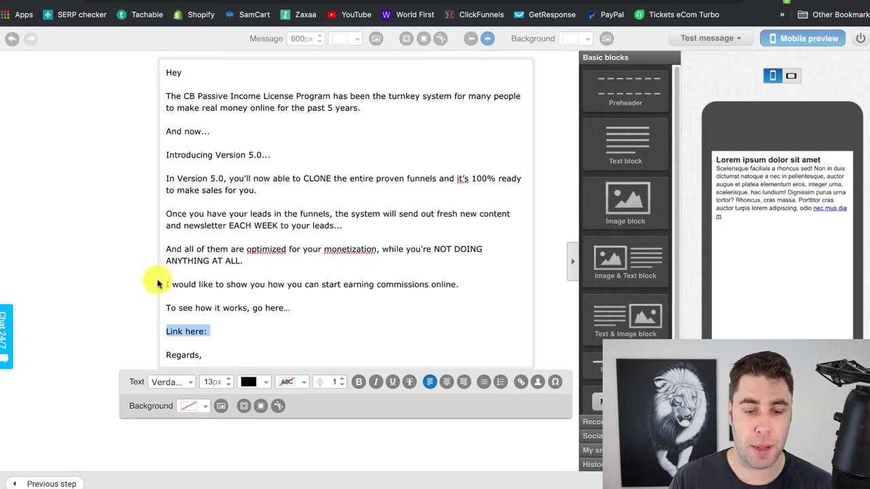
{"action": "left_click", "coordinate": [218, 331]}
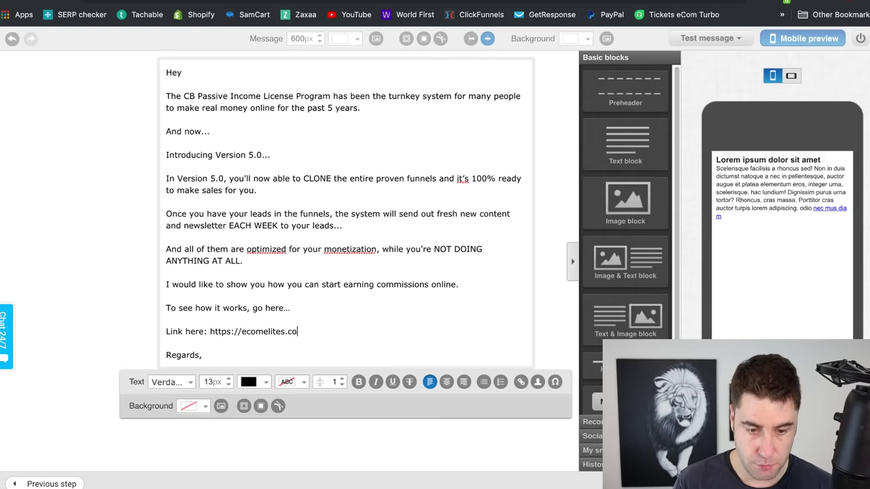
{"action": "left_click_drag", "start_coordinate": [208, 331], "coordinate": [181, 331]}
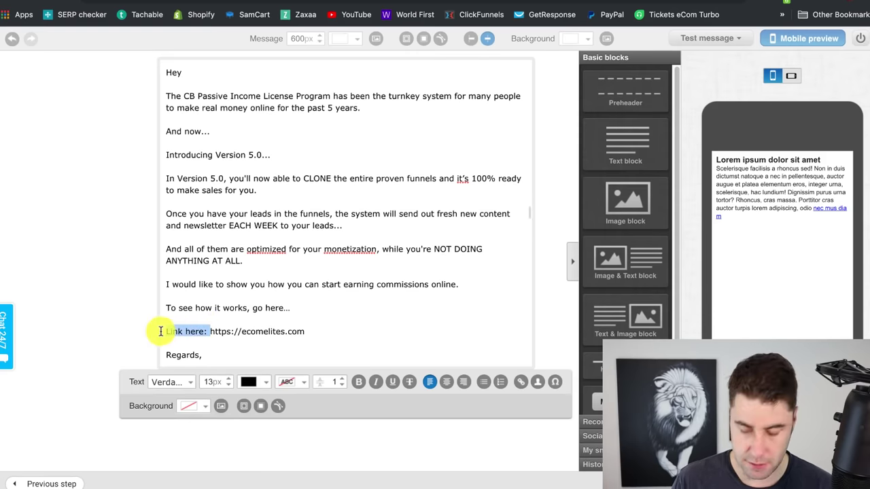
{"action": "key", "text": "BackSpace"}
{"action": "left_click_drag", "start_coordinate": [260, 331], "coordinate": [168, 330]}
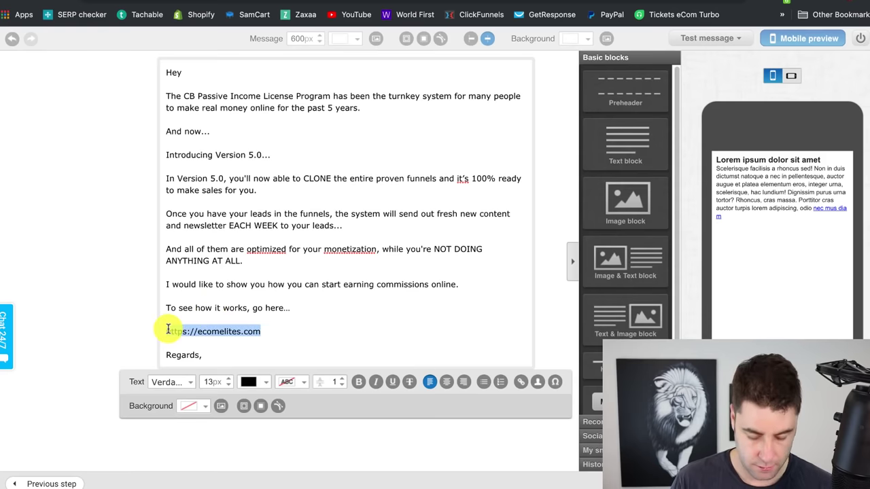
{"action": "left_click", "coordinate": [521, 384]}
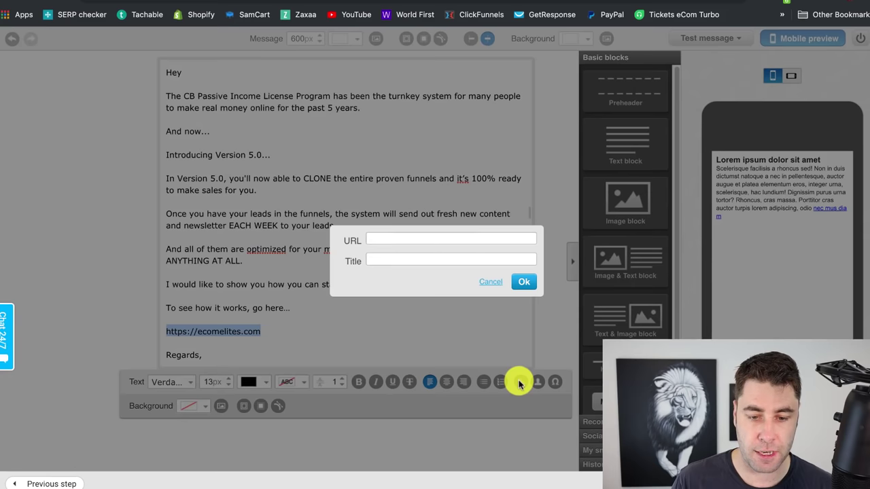
{"action": "left_click", "coordinate": [374, 237]}
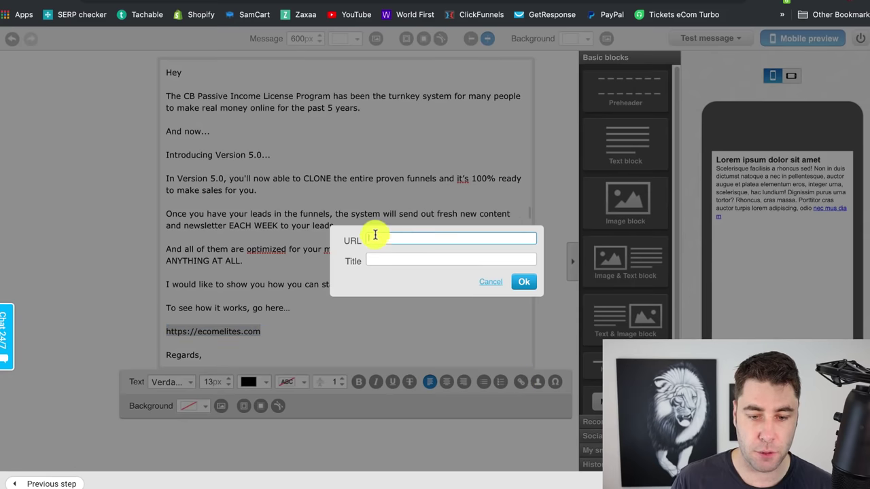
{"action": "left_click", "coordinate": [529, 280]}
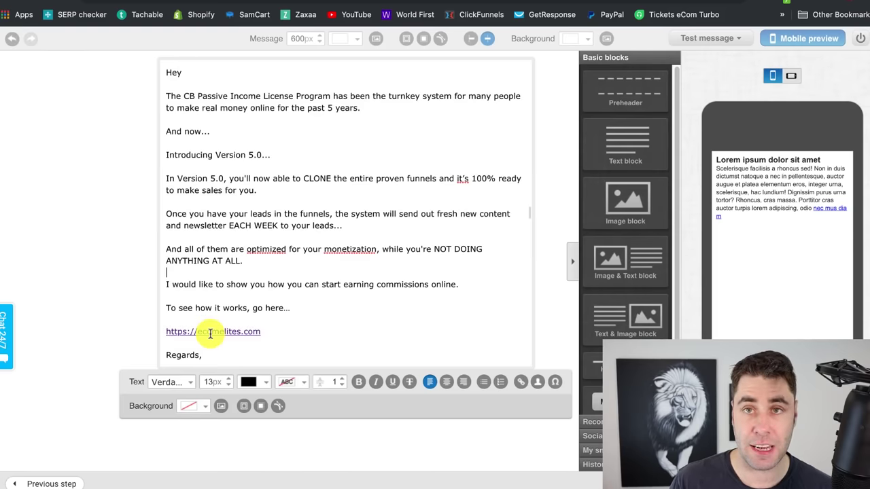
{"action": "left_click", "coordinate": [150, 272]}
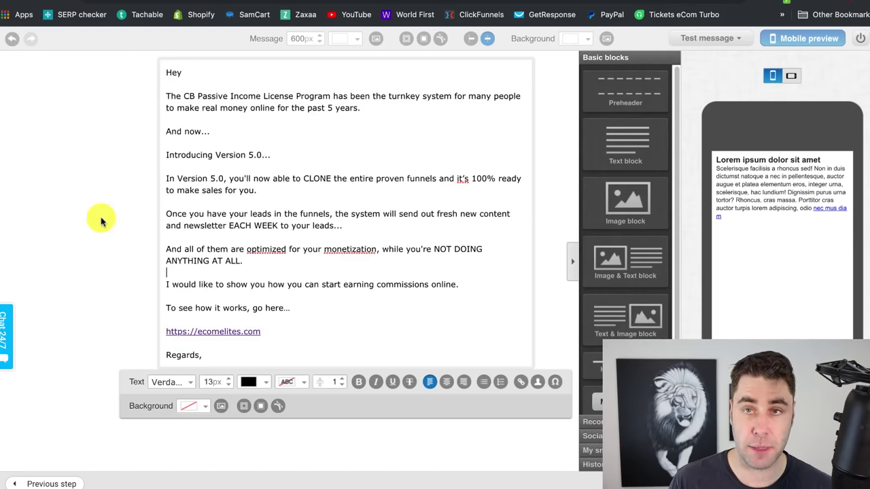
{"action": "left_click", "coordinate": [100, 218]}
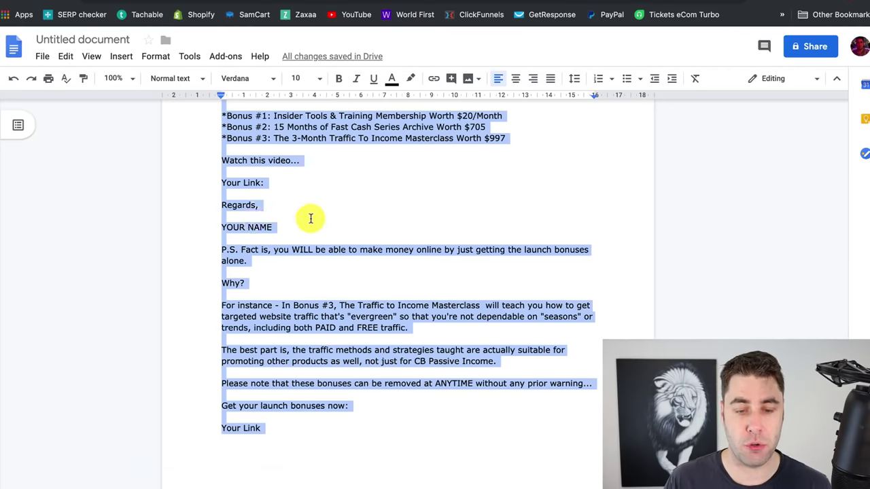
Review the swipe email in Google Docs and the ClickBank marketplace listing
{"action": "left_click", "coordinate": [310, 216]}
{"action": "scroll", "coordinate": [319, 217], "scroll_direction": "up", "scroll_amount": 1}
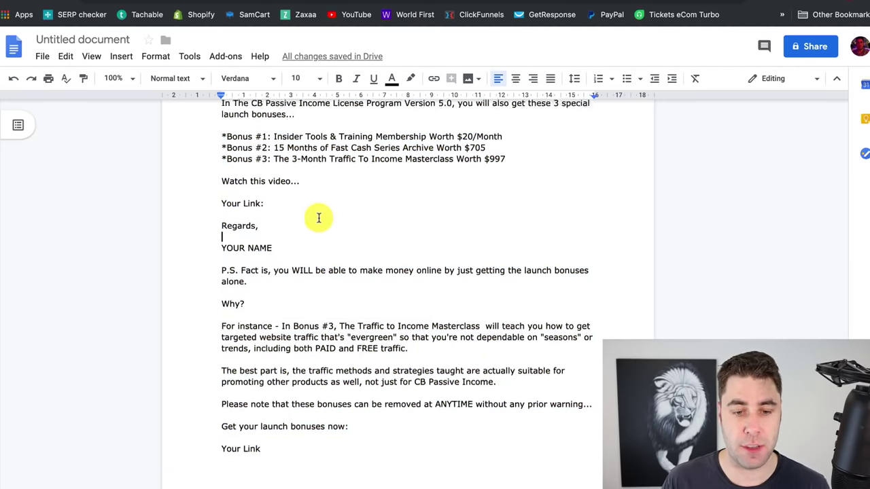
{"action": "scroll", "coordinate": [319, 217], "scroll_direction": "up", "scroll_amount": 10}
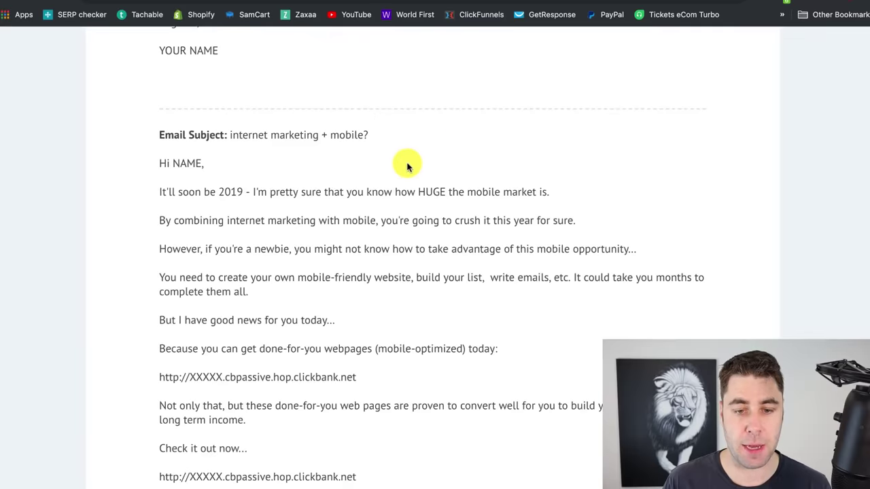
{"action": "scroll", "coordinate": [406, 165], "scroll_direction": "down", "scroll_amount": 6}
{"action": "left_click", "coordinate": [421, 3]}
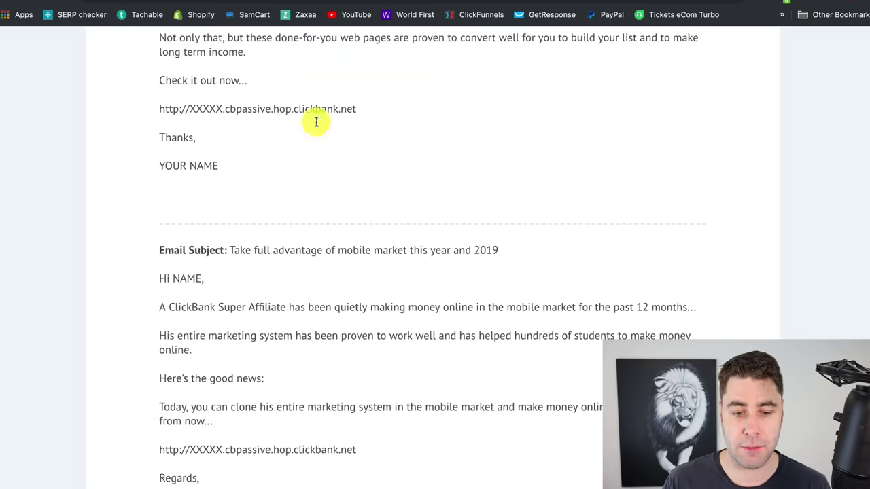
{"action": "scroll", "coordinate": [311, 111], "scroll_direction": "down", "scroll_amount": 3}
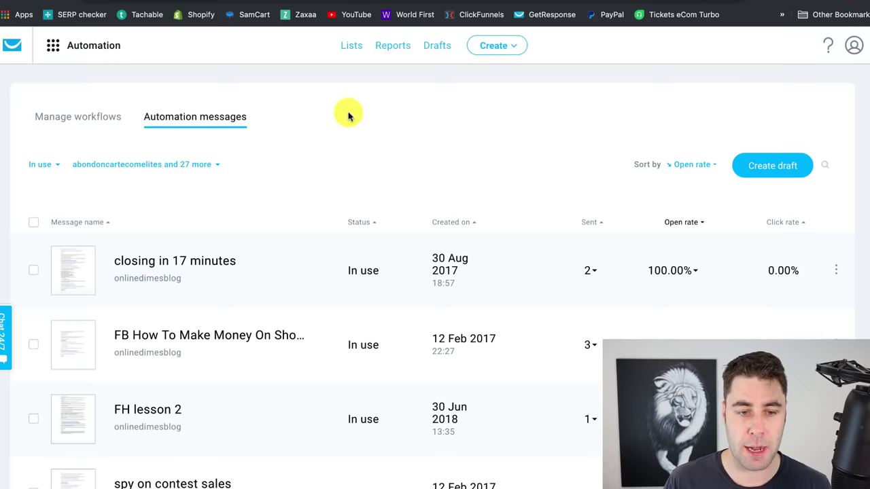
Build a workflow from scratch named YT Demo 1 and choose the Subscribes start trigger
{"action": "left_click", "coordinate": [65, 120]}
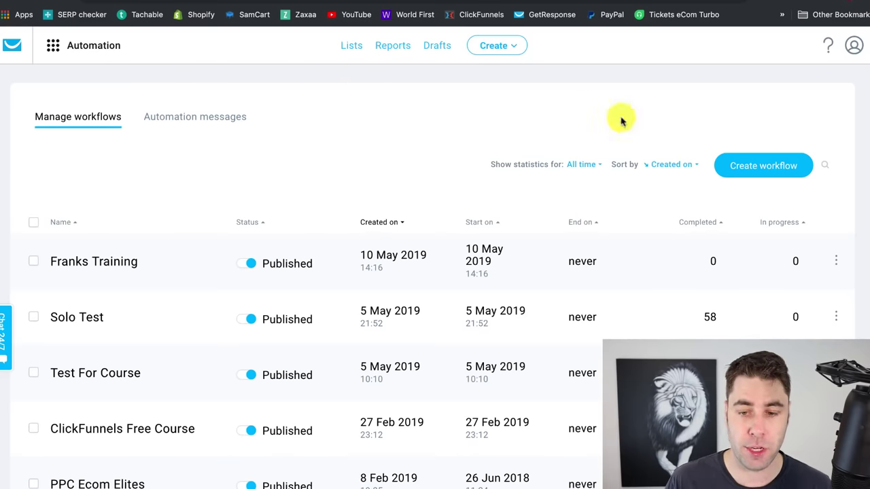
{"action": "left_click", "coordinate": [769, 167]}
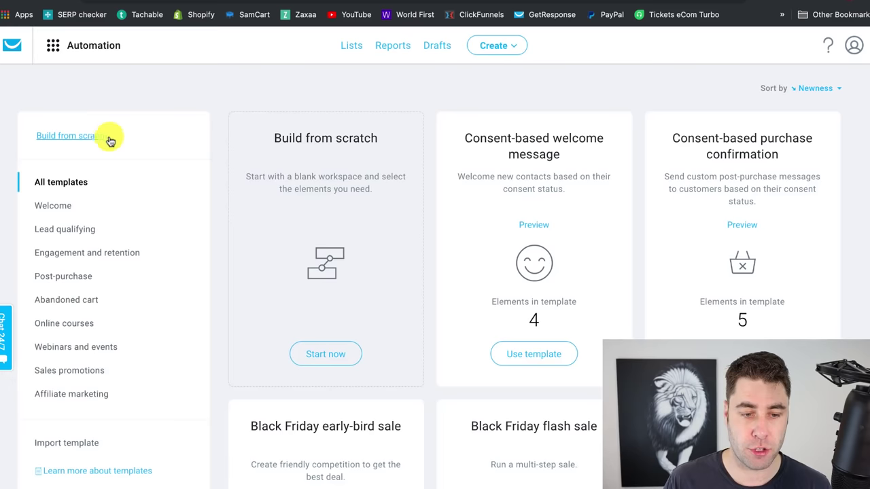
{"action": "left_click", "coordinate": [79, 138]}
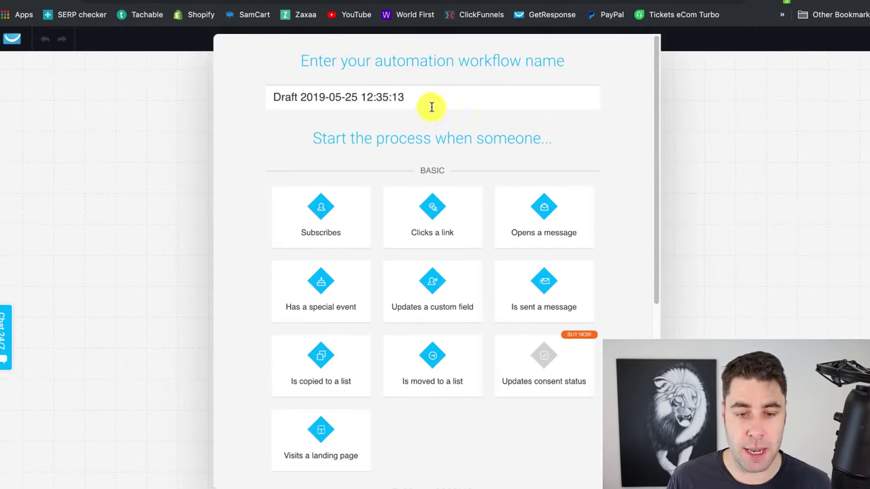
{"action": "left_click_drag", "start_coordinate": [432, 107], "coordinate": [253, 96]}
{"action": "type", "text": "YT Demo 1"}
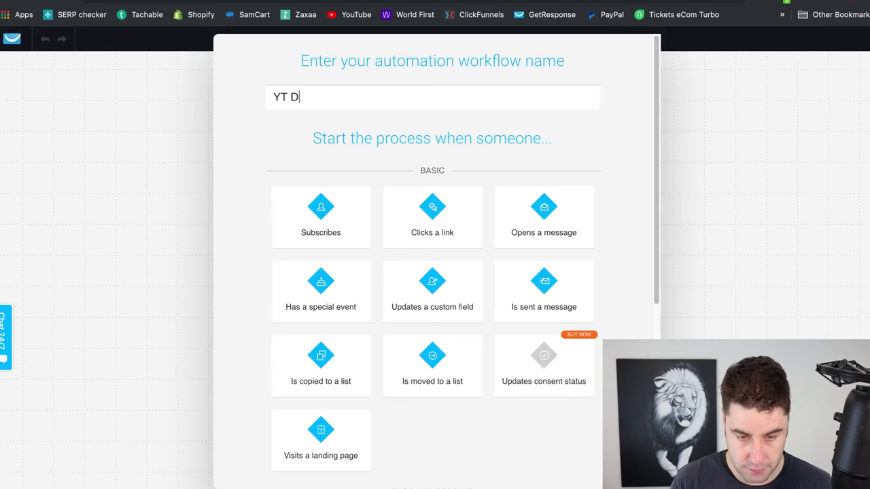
{"action": "left_click", "coordinate": [334, 219]}
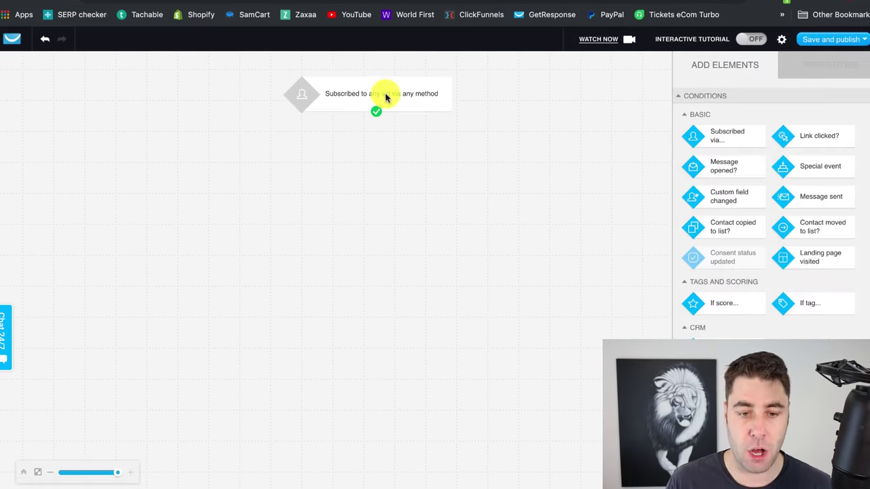
Set the Subscribed trigger's list option to Specific and choose the samfunnell list
{"action": "left_click", "coordinate": [385, 92]}
{"action": "left_click_drag", "start_coordinate": [389, 92], "coordinate": [389, 113]}
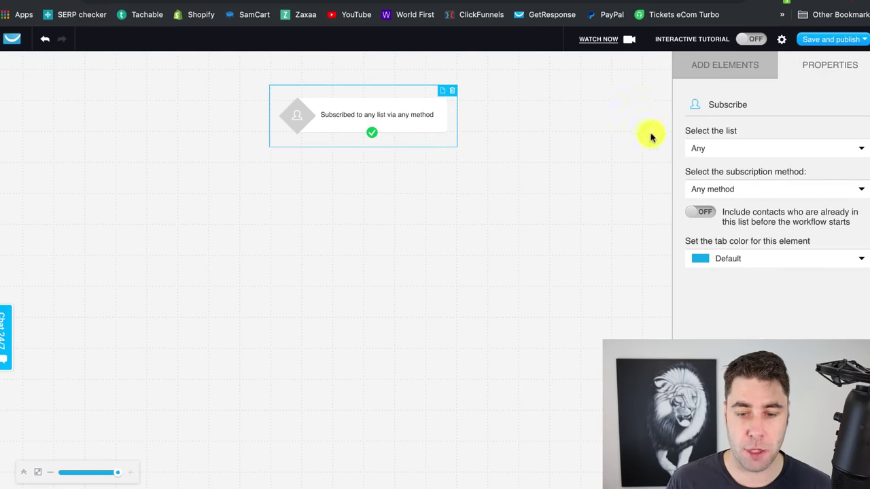
{"action": "left_click", "coordinate": [731, 151]}
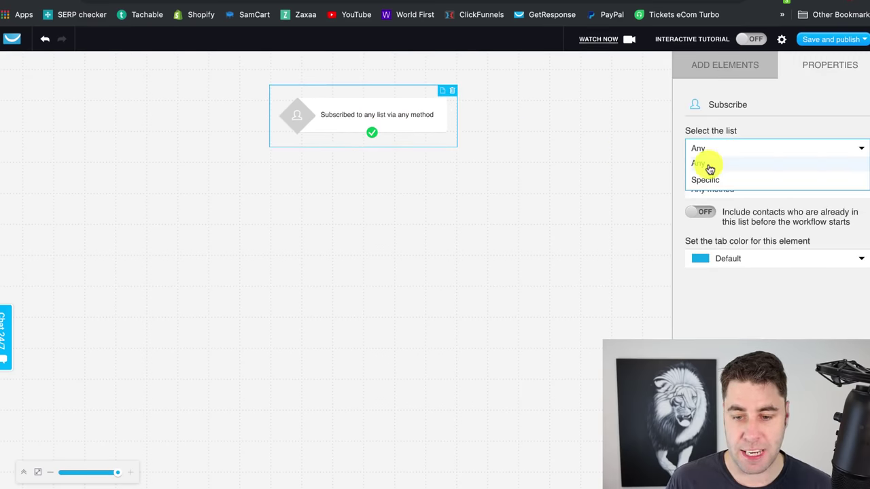
{"action": "left_click", "coordinate": [703, 165]}
{"action": "left_click", "coordinate": [725, 146]}
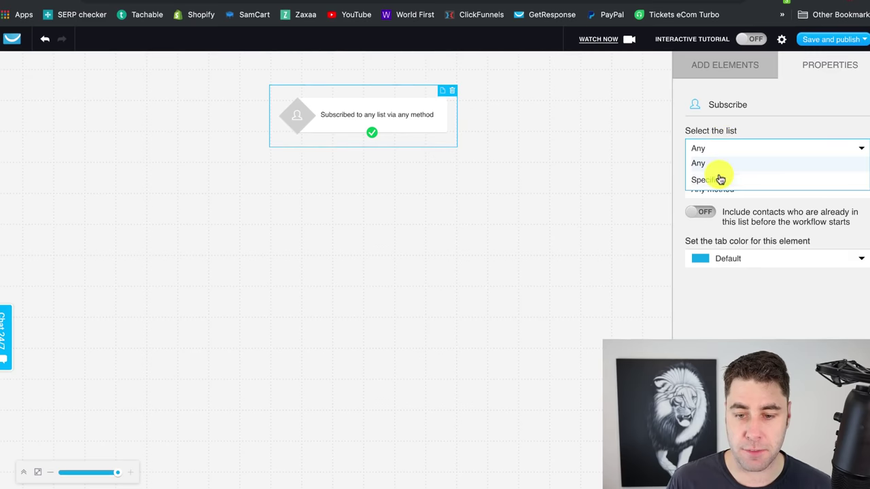
{"action": "left_click", "coordinate": [720, 179]}
{"action": "left_click", "coordinate": [741, 183]}
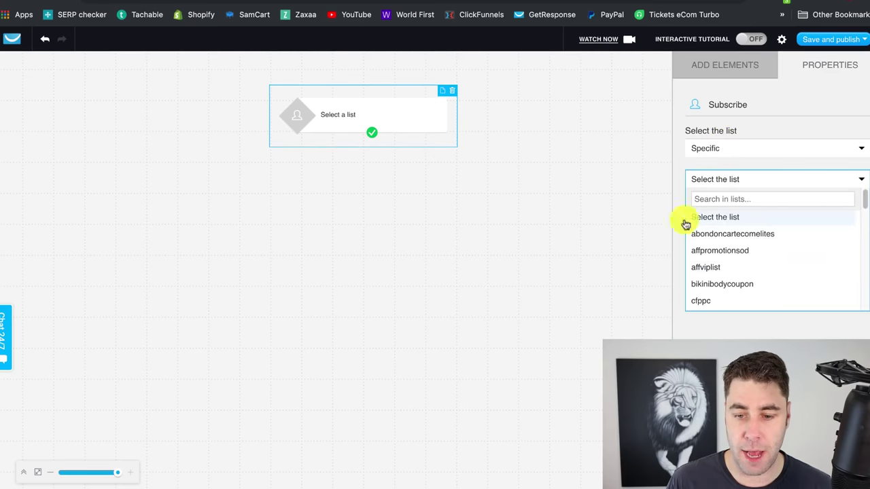
{"action": "scroll", "coordinate": [759, 231], "scroll_direction": "down", "scroll_amount": 3}
{"action": "scroll", "coordinate": [756, 230], "scroll_direction": "down", "scroll_amount": 10}
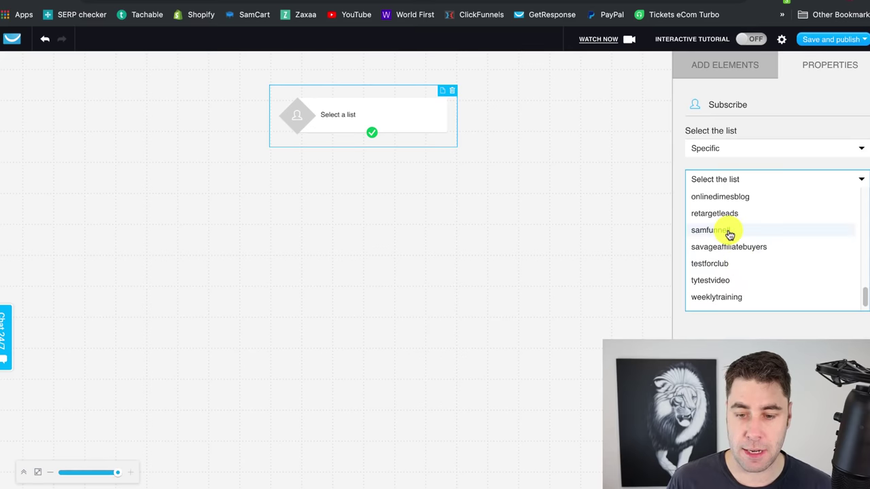
{"action": "left_click", "coordinate": [729, 234]}
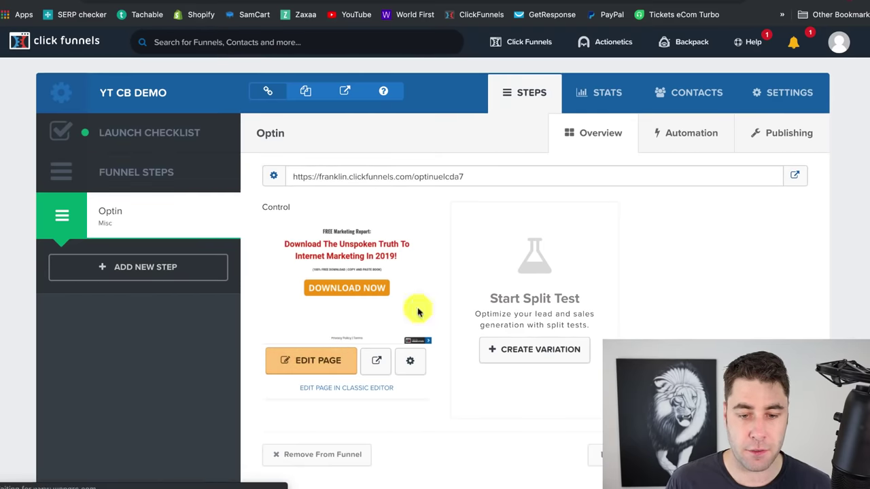
Verify the opt-in page's GetResponse Add To Campaign integration, then reposition the workflow trigger
{"action": "left_click", "coordinate": [169, 7]}
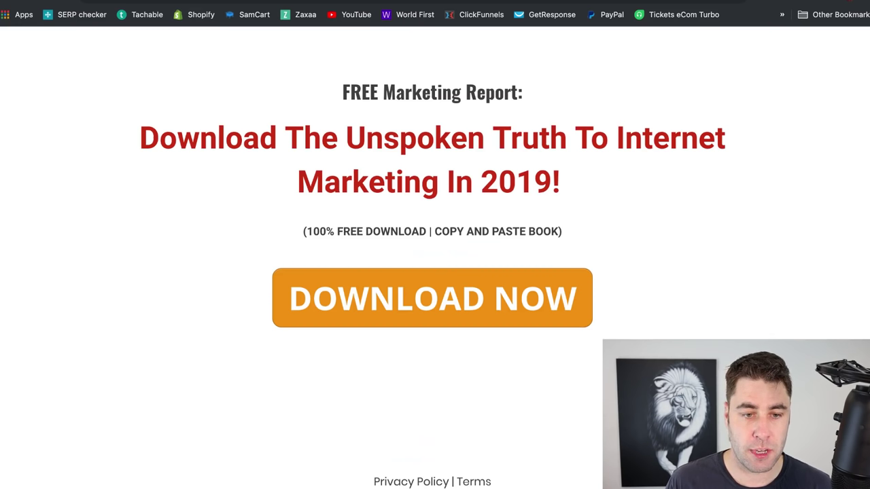
{"action": "key", "text": "ctrl+Tab"}
{"action": "key", "text": "ctrl+Tab"}
{"action": "key", "text": "ctrl+Tab"}
{"action": "key", "text": "ctrl+Tab"}
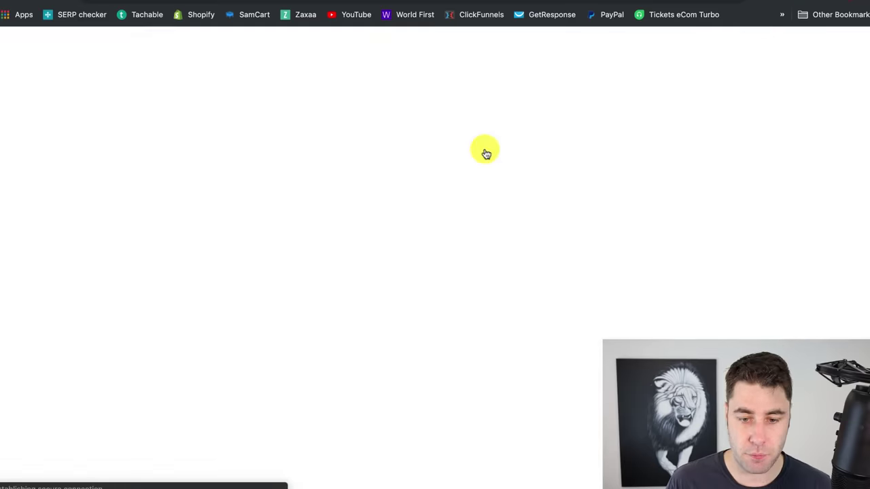
{"action": "mouse_move", "coordinate": [204, 45]}
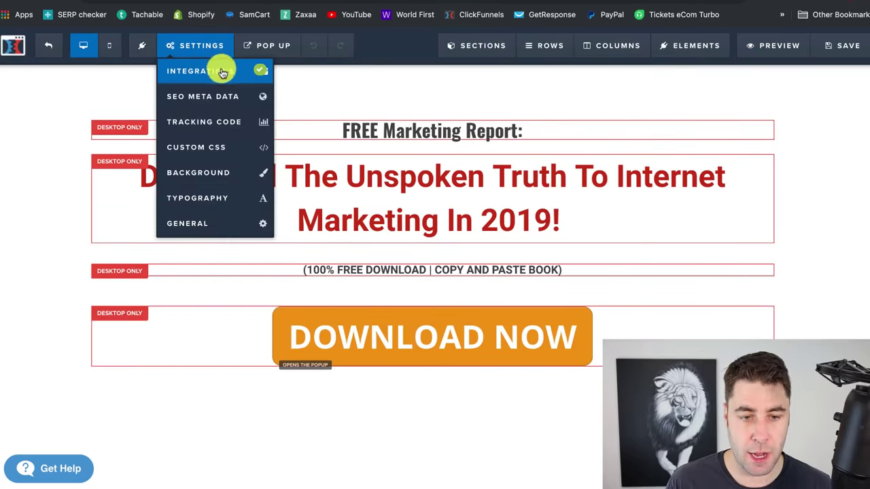
{"action": "left_click", "coordinate": [216, 69]}
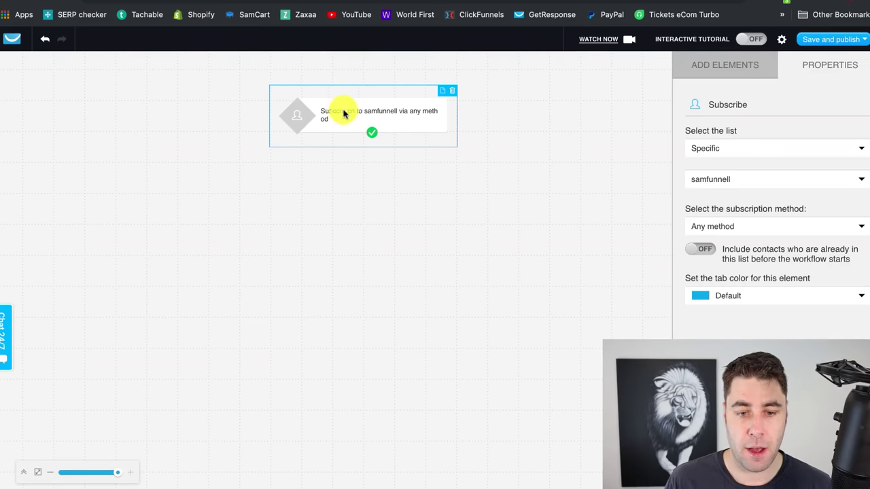
{"action": "left_click_drag", "start_coordinate": [346, 111], "coordinate": [359, 146]}
{"action": "left_click", "coordinate": [554, 117]}
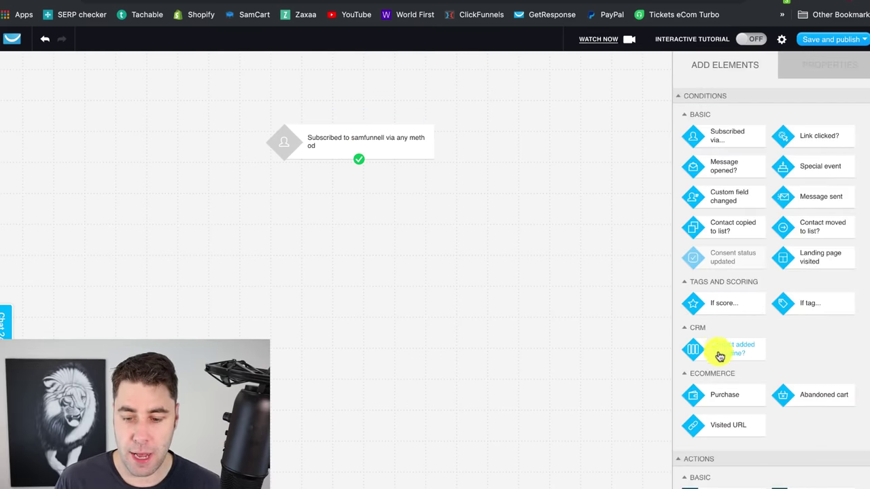
Link a Send message step under the trigger, using the YT Demo 1 draft as its layout
{"action": "scroll", "coordinate": [721, 380], "scroll_direction": "down", "scroll_amount": 2}
{"action": "left_click_drag", "start_coordinate": [722, 401], "coordinate": [355, 225]}
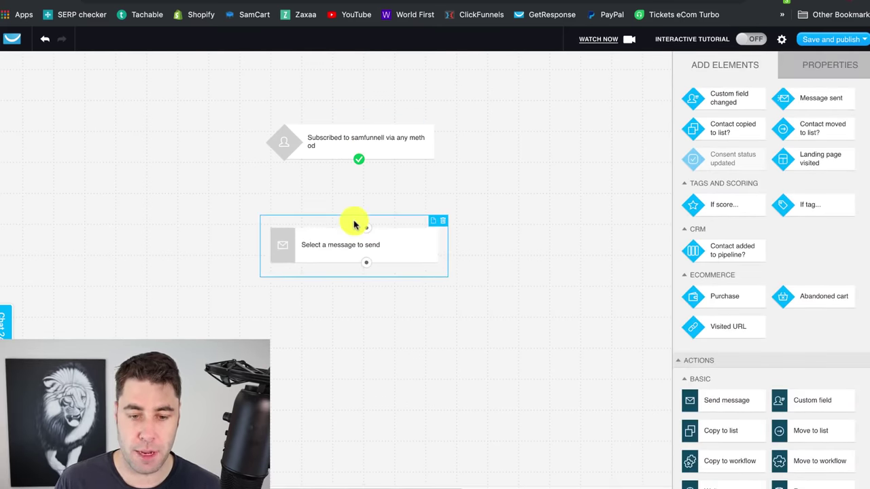
{"action": "left_click_drag", "start_coordinate": [359, 159], "coordinate": [368, 233]}
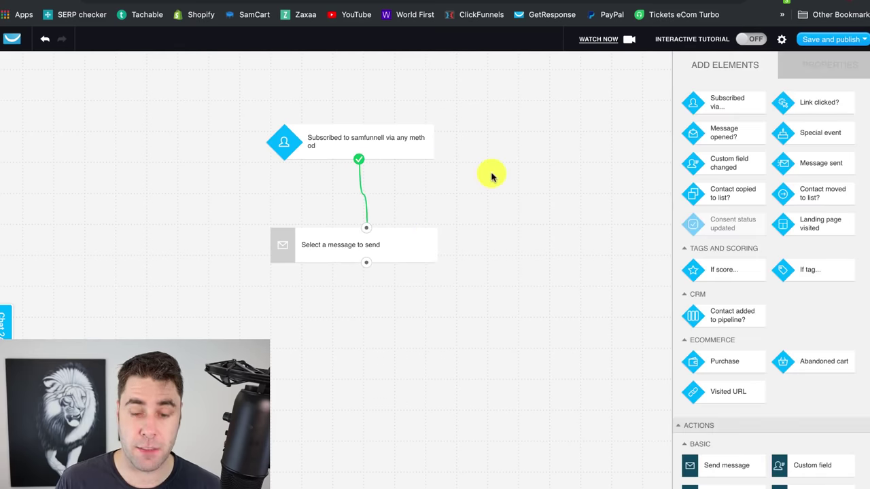
{"action": "left_click", "coordinate": [364, 250]}
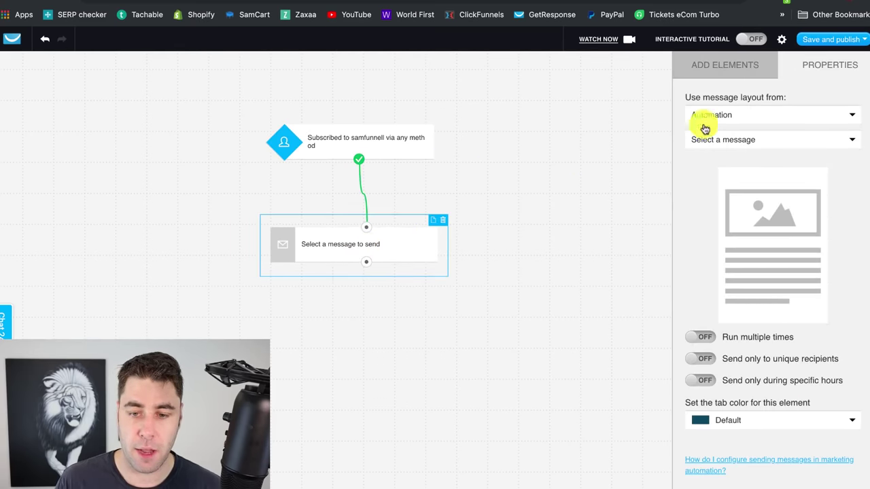
{"action": "left_click", "coordinate": [735, 116]}
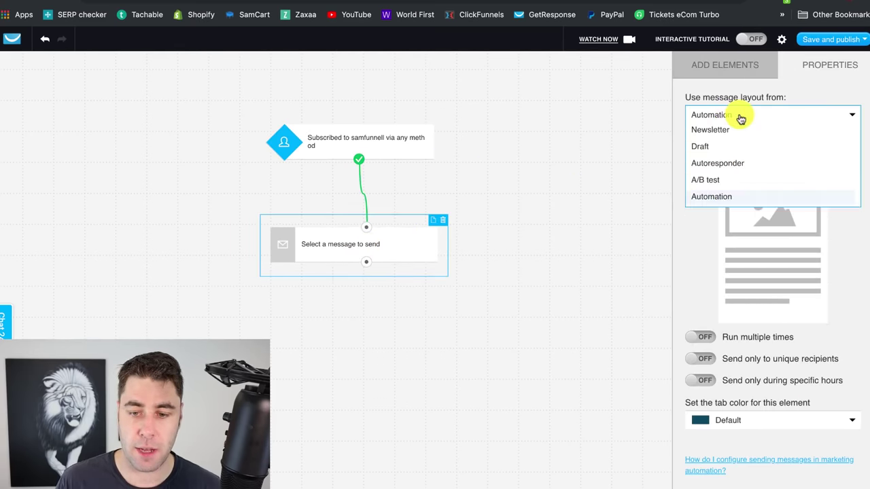
{"action": "left_click", "coordinate": [717, 151]}
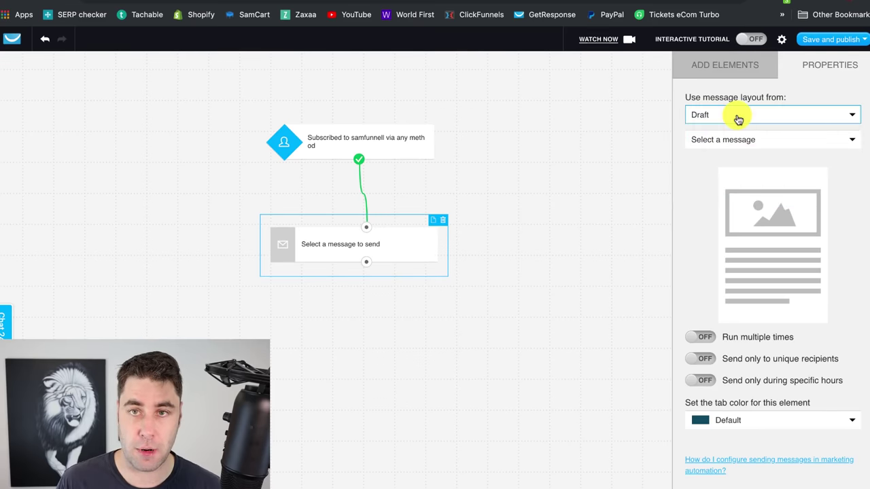
{"action": "left_click", "coordinate": [761, 140]}
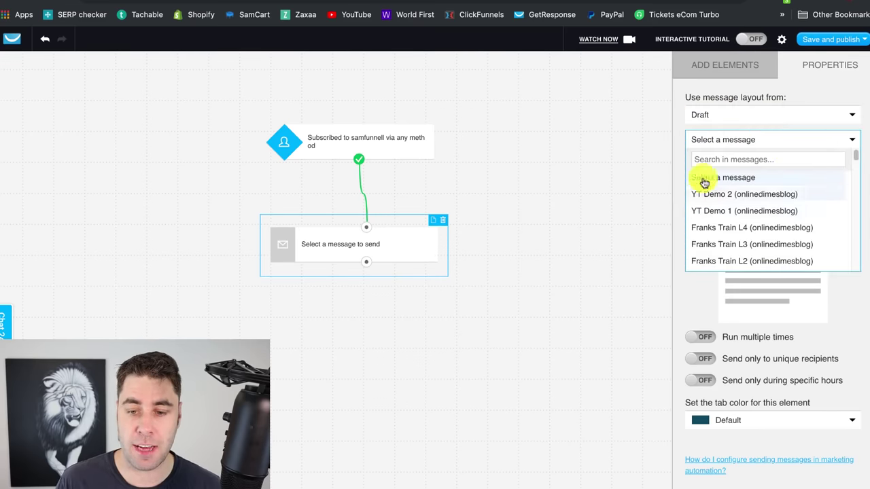
{"action": "left_click", "coordinate": [726, 217]}
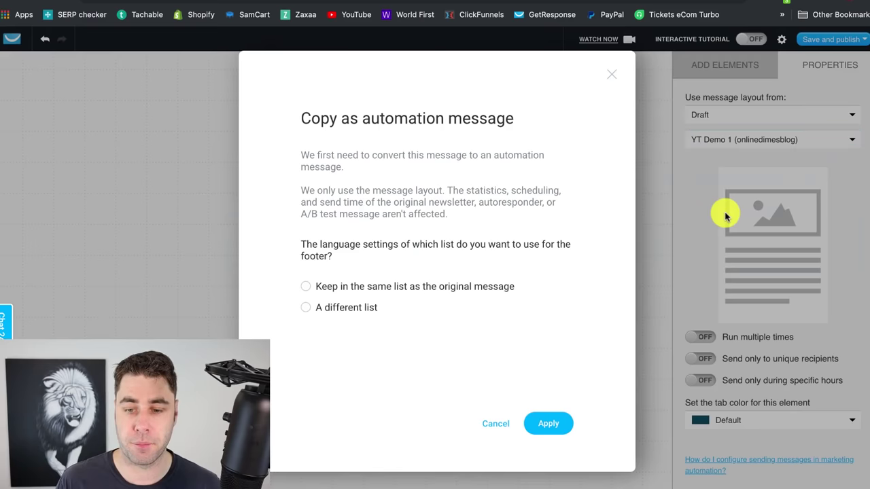
{"action": "left_click", "coordinate": [548, 423]}
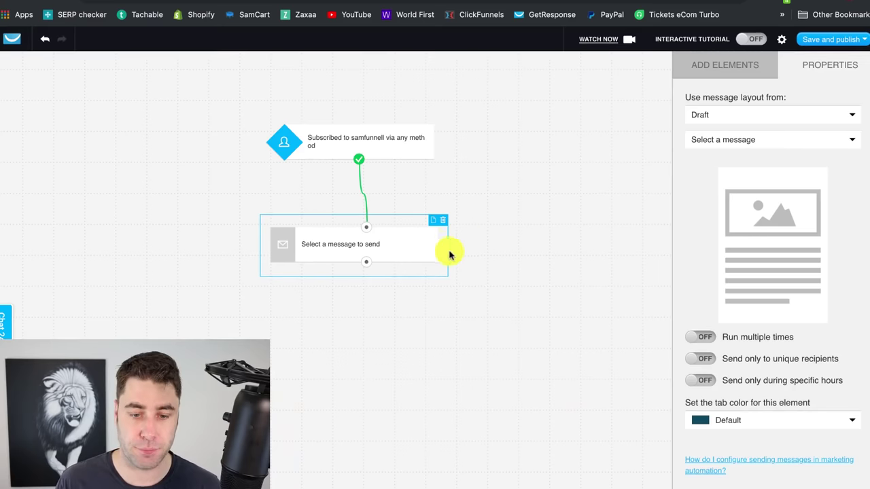
Link a Wait step under the YT Demo 1 email and check its 1-day delay
{"action": "left_click", "coordinate": [721, 75]}
{"action": "scroll", "coordinate": [742, 224], "scroll_direction": "down", "scroll_amount": 5}
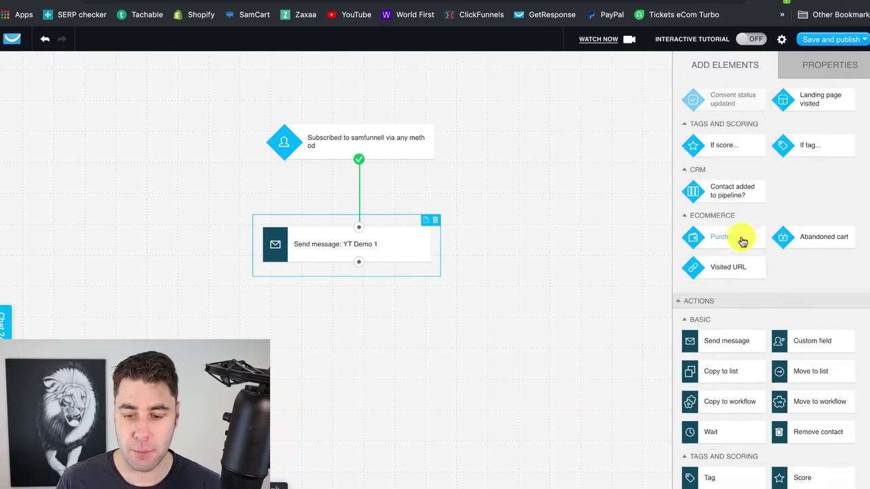
{"action": "scroll", "coordinate": [742, 287], "scroll_direction": "up", "scroll_amount": 3}
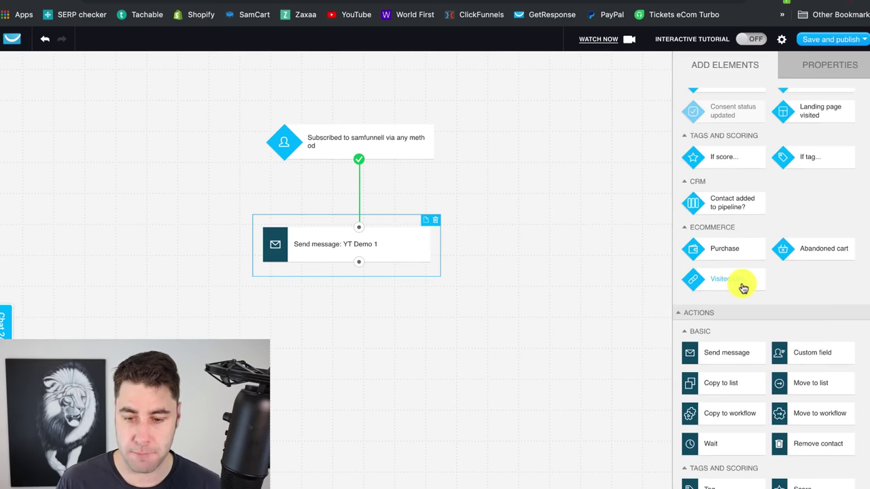
{"action": "left_click_drag", "start_coordinate": [707, 423], "coordinate": [340, 320]}
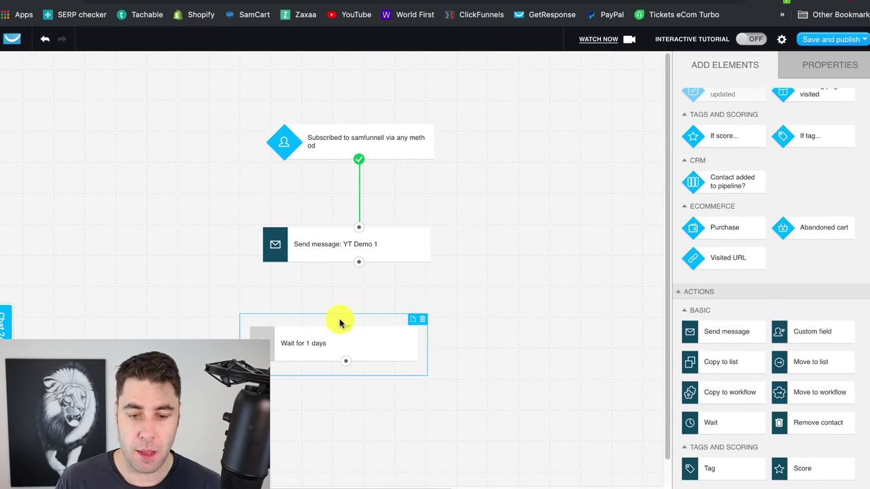
{"action": "left_click", "coordinate": [359, 330]}
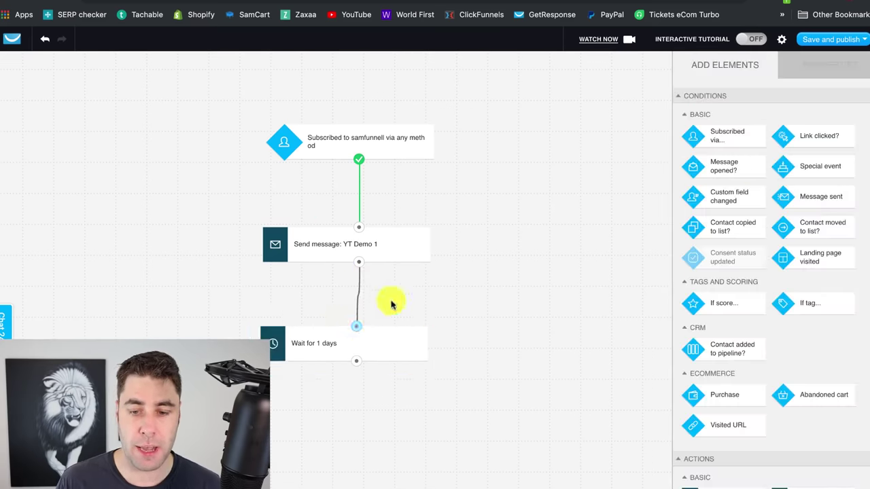
{"action": "left_click", "coordinate": [382, 346]}
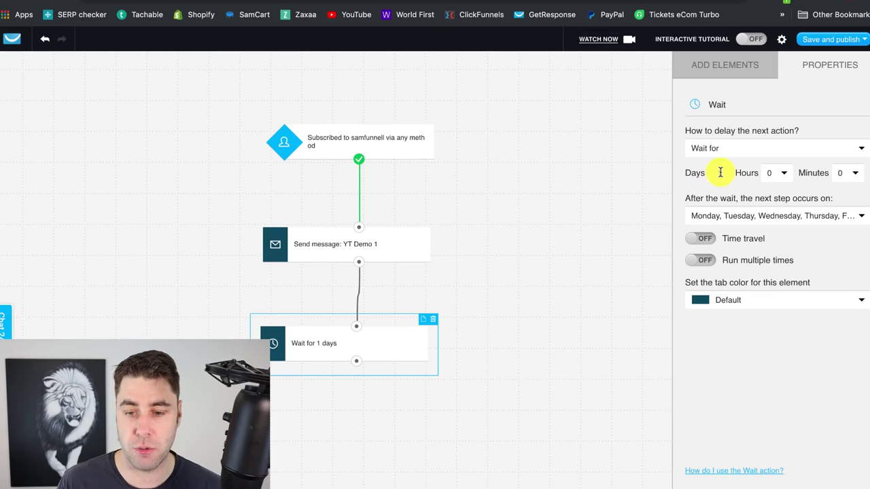
Link a second Send message step after the wait, using the YT Demo 2 draft
{"action": "left_click", "coordinate": [748, 63]}
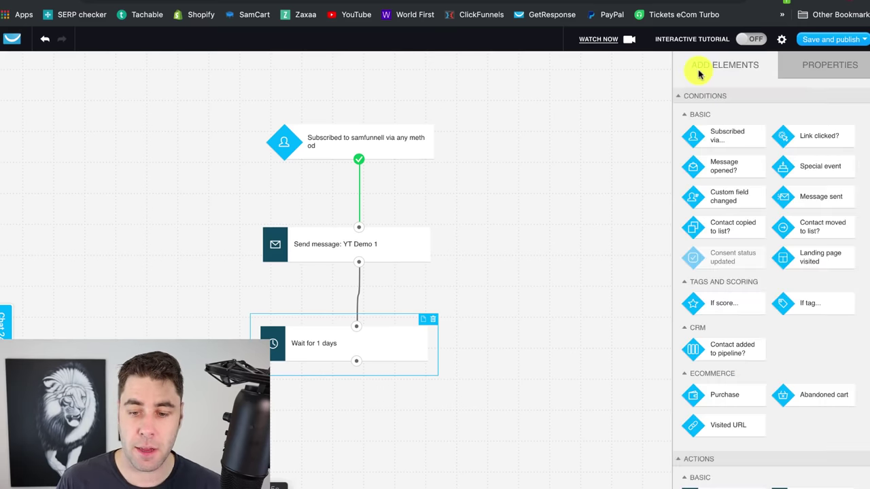
{"action": "scroll", "coordinate": [721, 281], "scroll_direction": "down", "scroll_amount": 3}
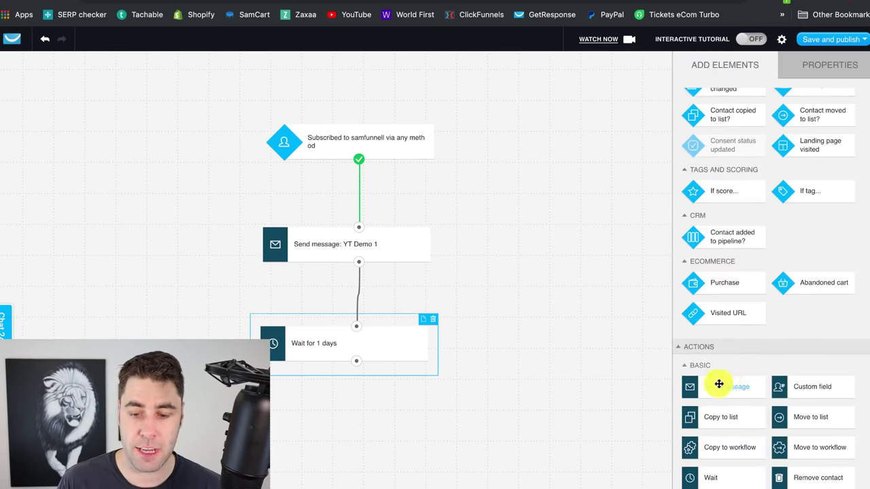
{"action": "left_click_drag", "start_coordinate": [719, 386], "coordinate": [353, 407]}
{"action": "left_click_drag", "start_coordinate": [356, 361], "coordinate": [360, 417]}
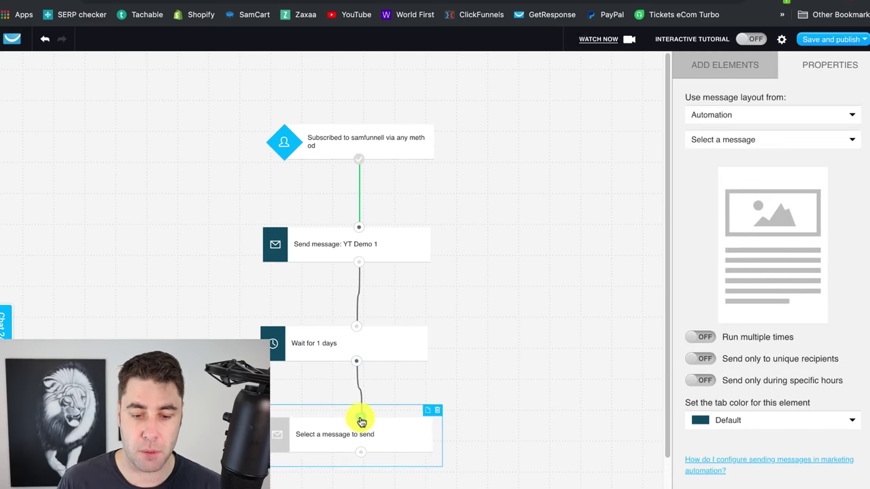
{"action": "left_click", "coordinate": [399, 434]}
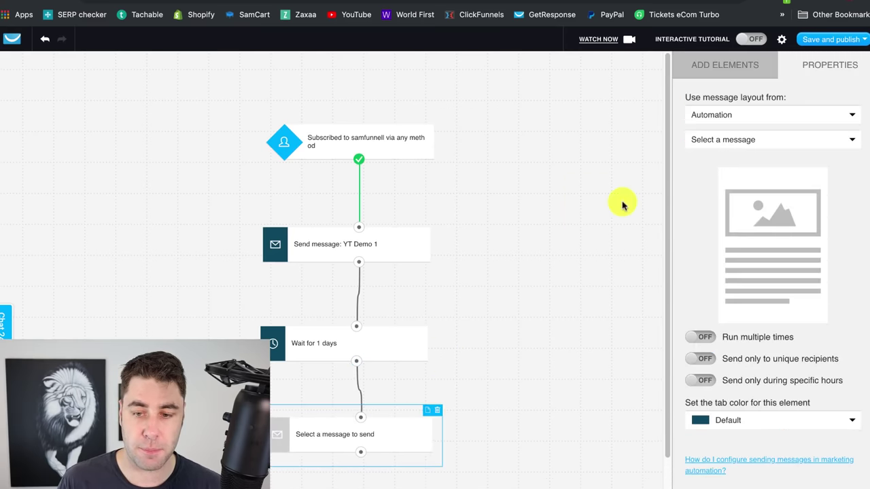
{"action": "left_click", "coordinate": [725, 116]}
{"action": "left_click", "coordinate": [707, 146]}
{"action": "left_click", "coordinate": [756, 147]}
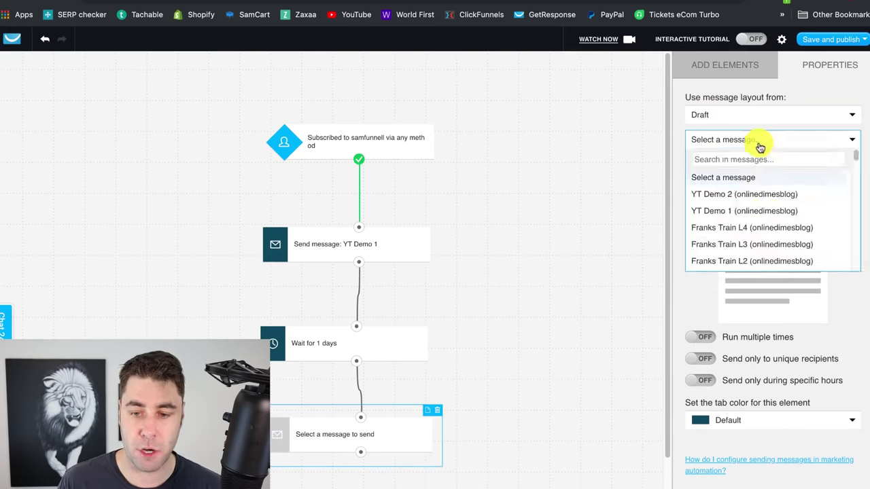
{"action": "left_click", "coordinate": [722, 201]}
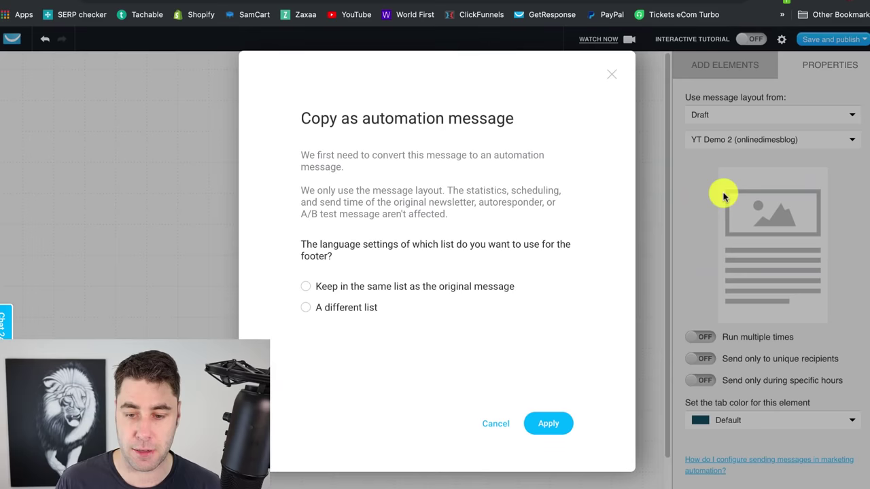
{"action": "left_click", "coordinate": [549, 421]}
Bring up the workflow's Save and publish options
{"action": "scroll", "coordinate": [556, 181], "scroll_direction": "down", "scroll_amount": 2}
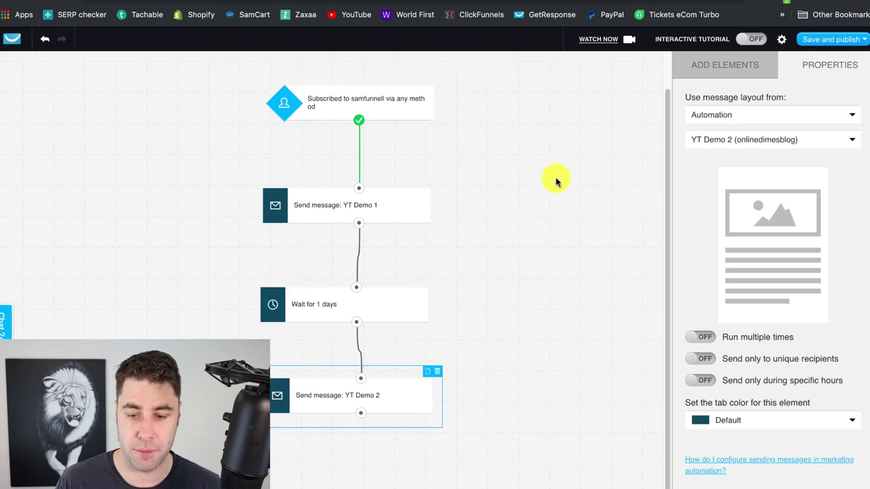
{"action": "left_click_drag", "start_coordinate": [385, 396], "coordinate": [379, 395]}
{"action": "left_click", "coordinate": [865, 39]}
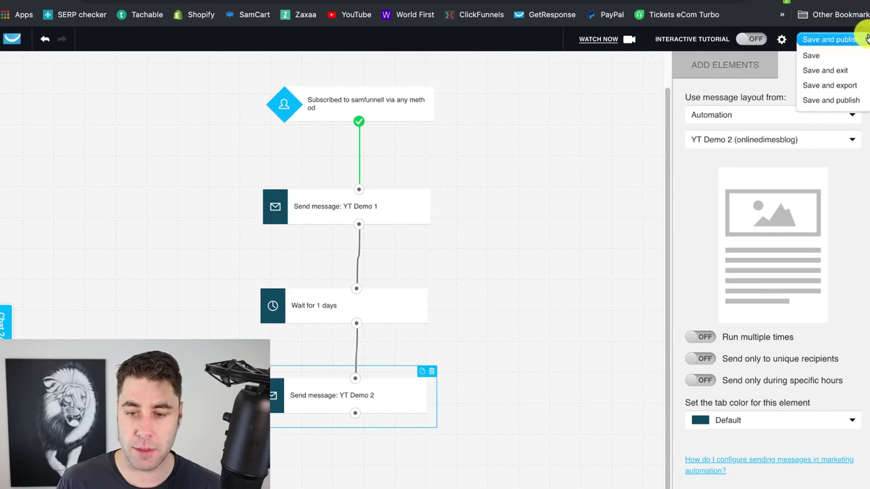
Save and publish the workflow, then confirm it appears on Manage workflows
{"action": "left_click", "coordinate": [827, 101]}
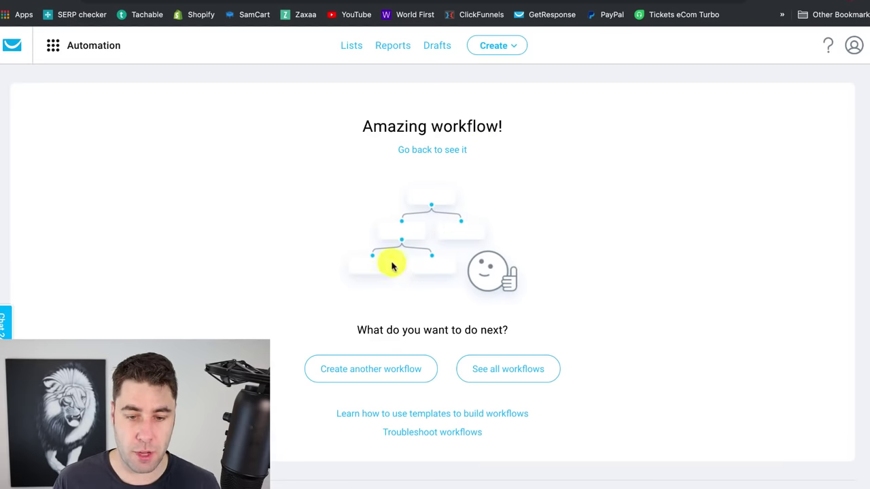
{"action": "left_click", "coordinate": [52, 46]}
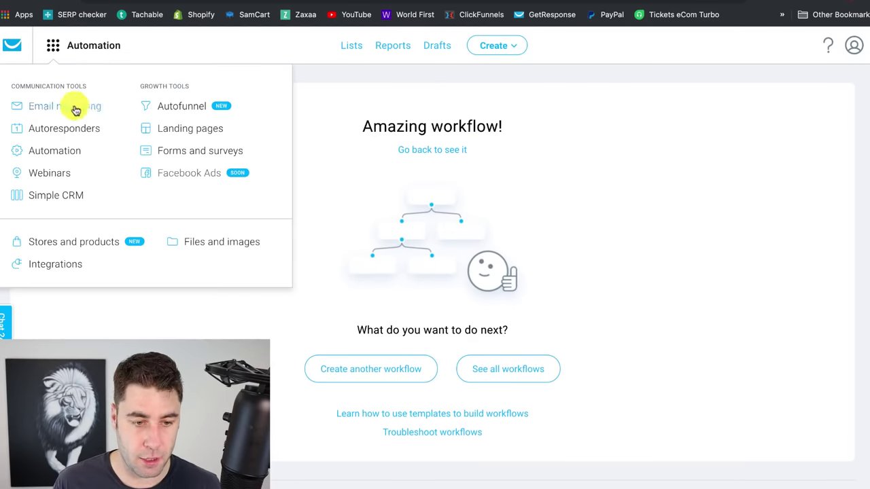
{"action": "left_click", "coordinate": [62, 152]}
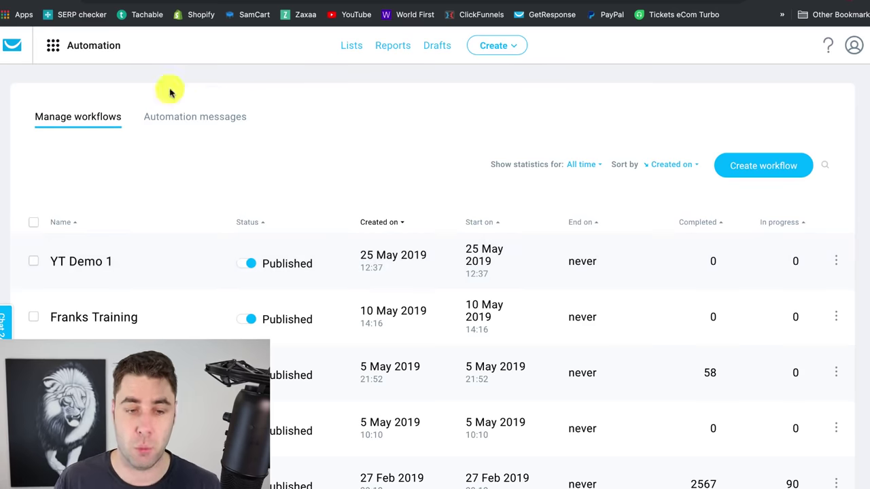
{"action": "left_click", "coordinate": [93, 1]}
Submit a test email through the DOWNLOAD NOW opt-in popup on the live page
{"action": "left_click", "coordinate": [780, 49]}
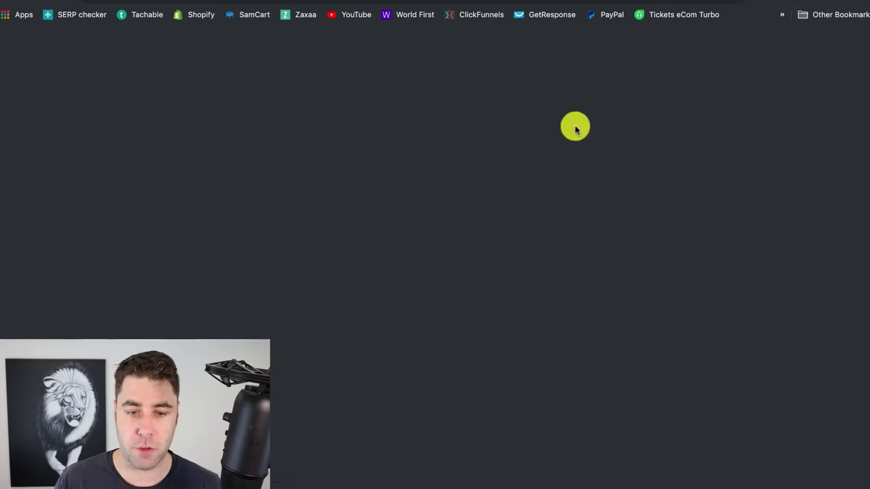
{"action": "left_click", "coordinate": [391, 278]}
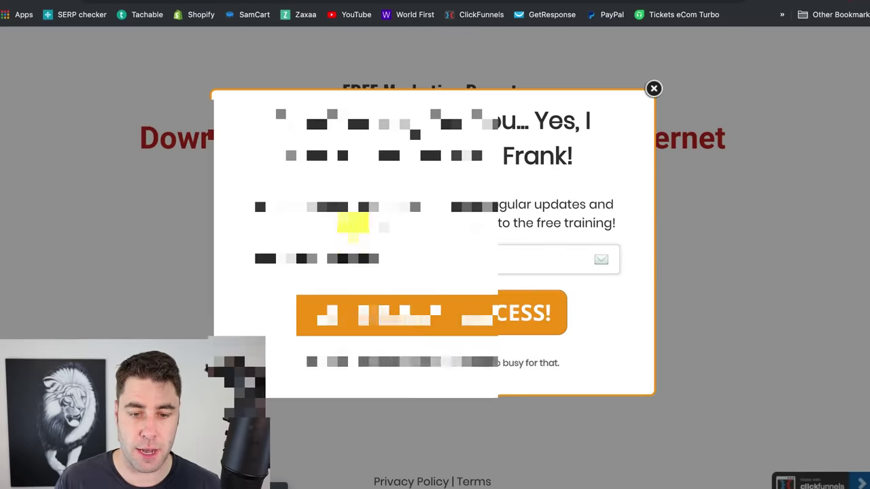
{"action": "left_click", "coordinate": [404, 257]}
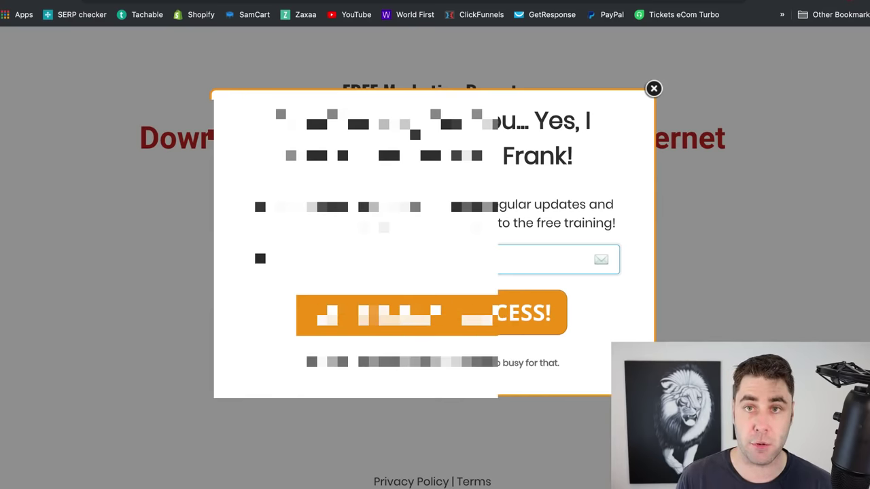
{"action": "key", "text": "Return"}
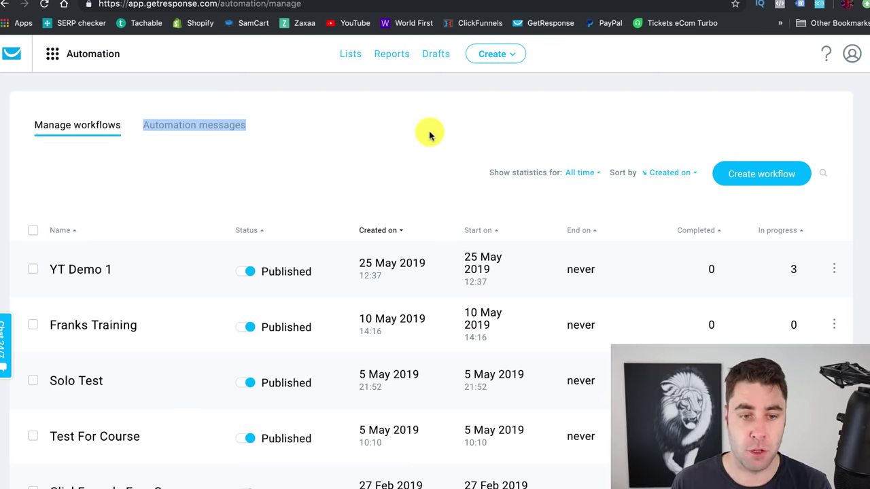
{"action": "left_click", "coordinate": [72, 3]}
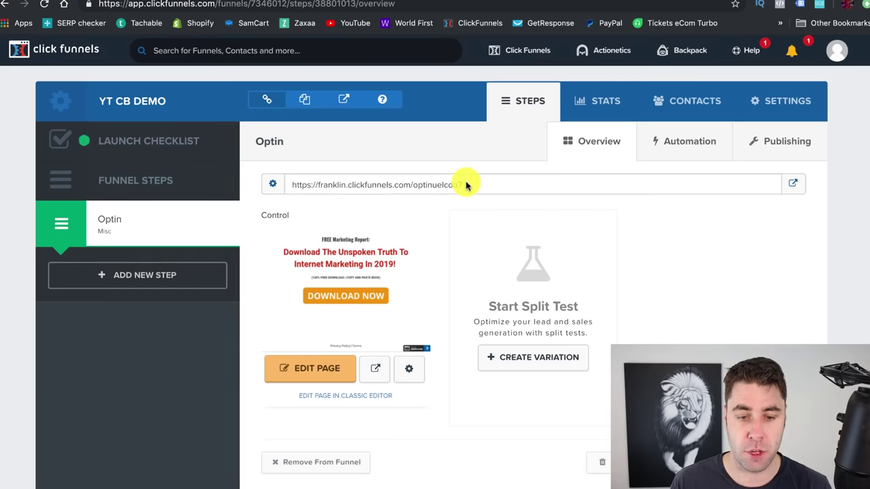
Copy the Optin step's page URL, then opt in on the live page with the prefilled email
{"action": "left_click_drag", "start_coordinate": [465, 185], "coordinate": [292, 189]}
{"action": "right_click", "coordinate": [304, 187]}
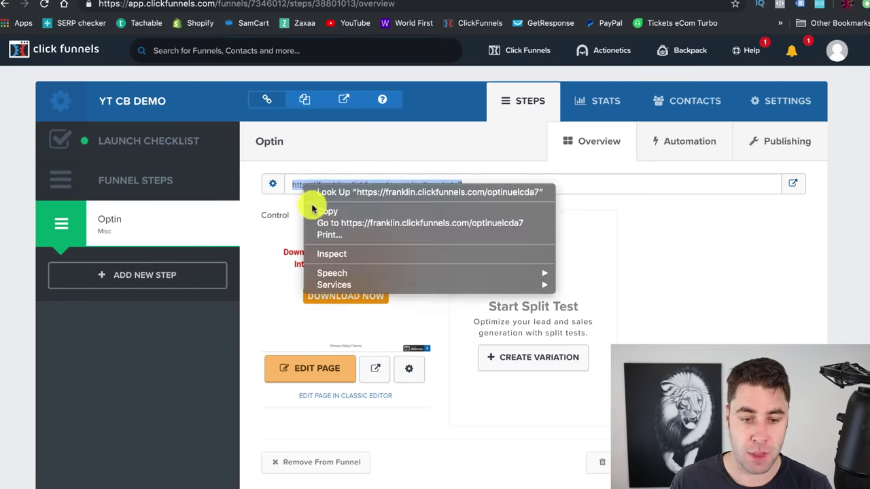
{"action": "left_click", "coordinate": [328, 211]}
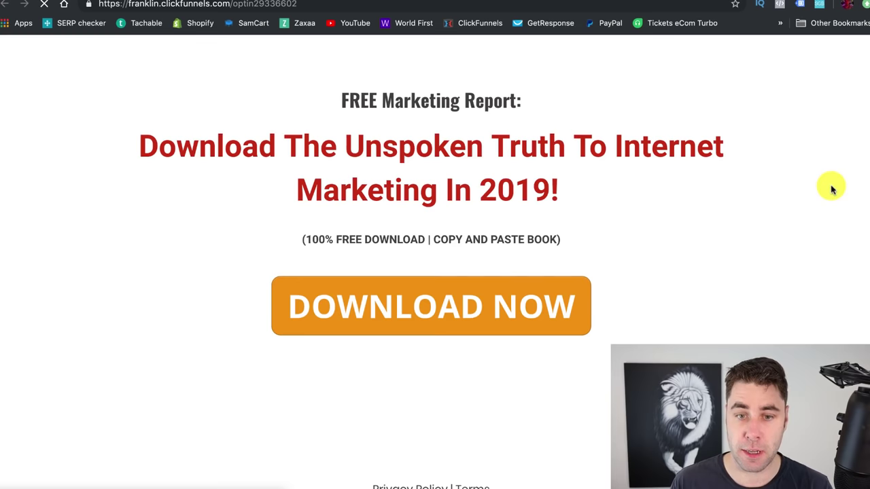
{"action": "left_click", "coordinate": [461, 293]}
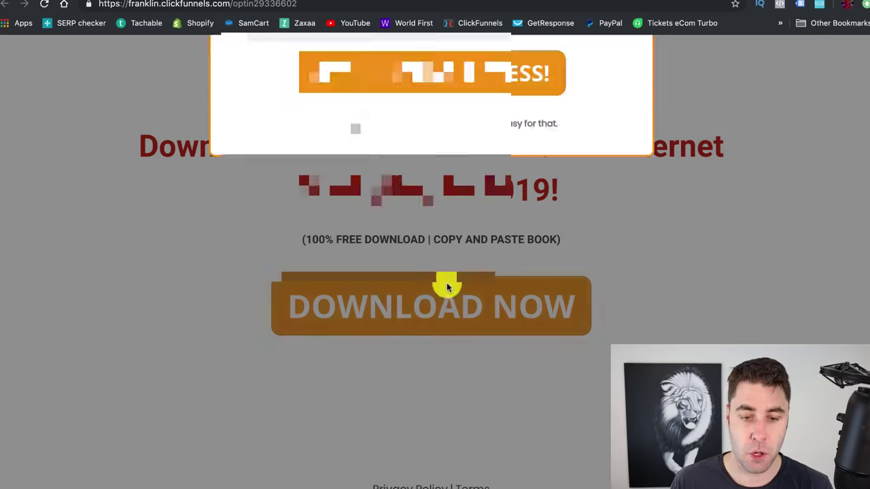
{"action": "key", "text": "Return"}
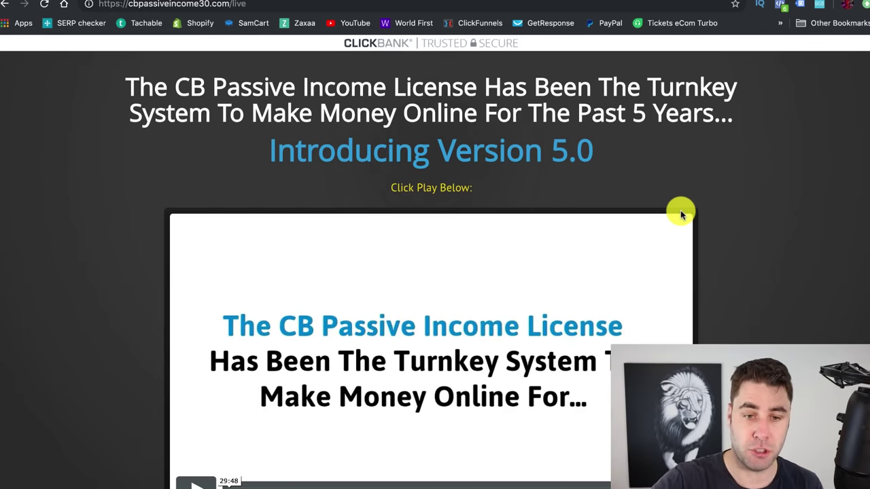
Trigger the offer page's exit popup, then switch back to ClickFunnels
{"action": "mouse_move", "coordinate": [354, 16]}
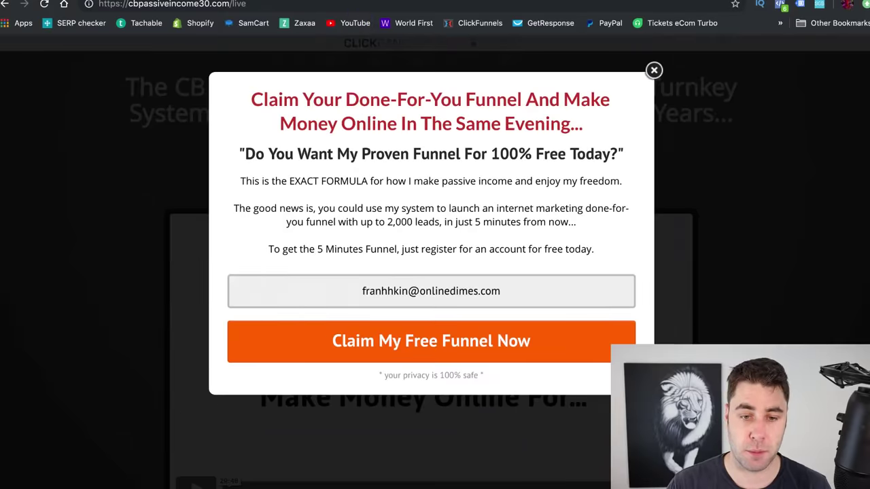
{"action": "key", "text": "ctrl+Tab"}
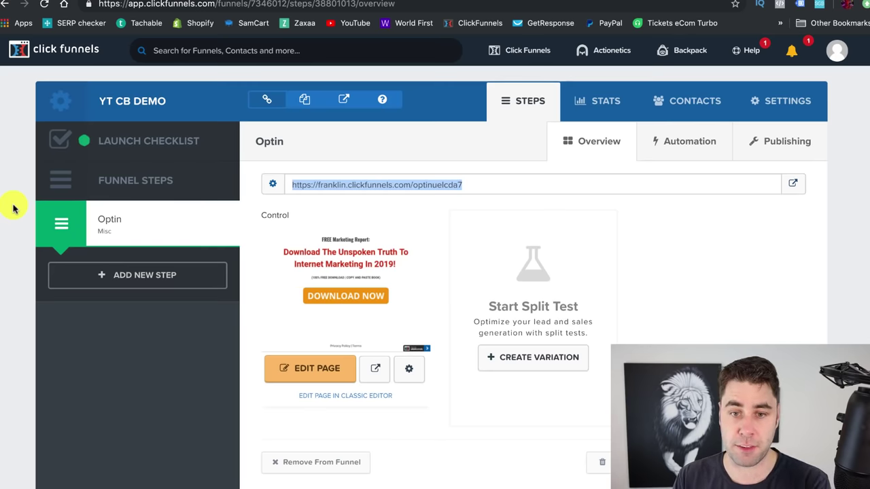
Select and copy the Optin step's full page URL for use in Udimi
{"action": "left_click", "coordinate": [426, 184]}
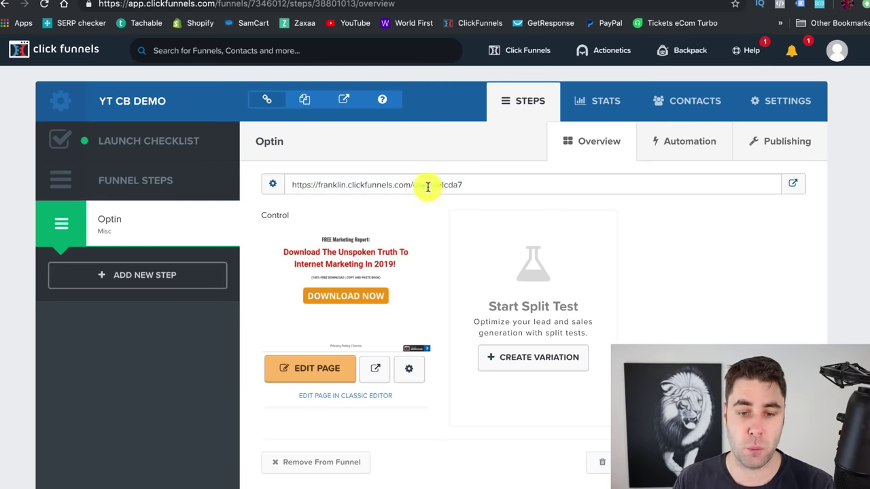
{"action": "left_click_drag", "start_coordinate": [476, 185], "coordinate": [294, 185]}
{"action": "key", "text": "super+c"}
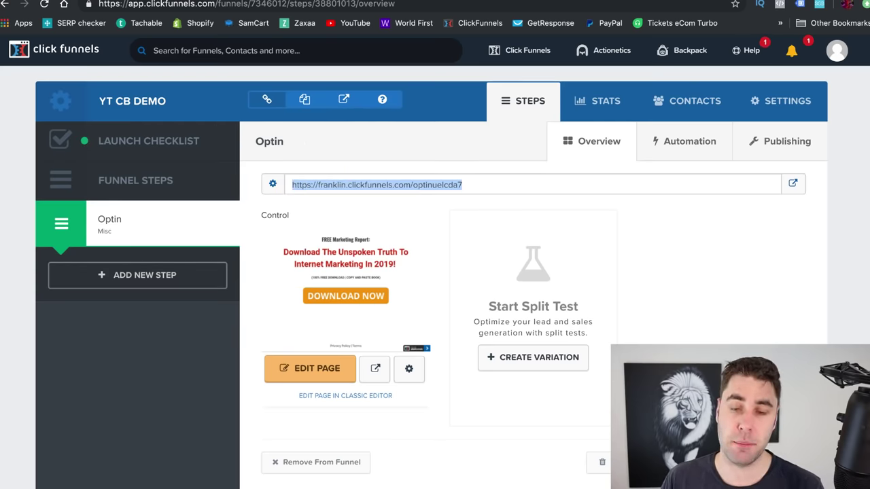
{"action": "key", "text": "ctrl+Tab"}
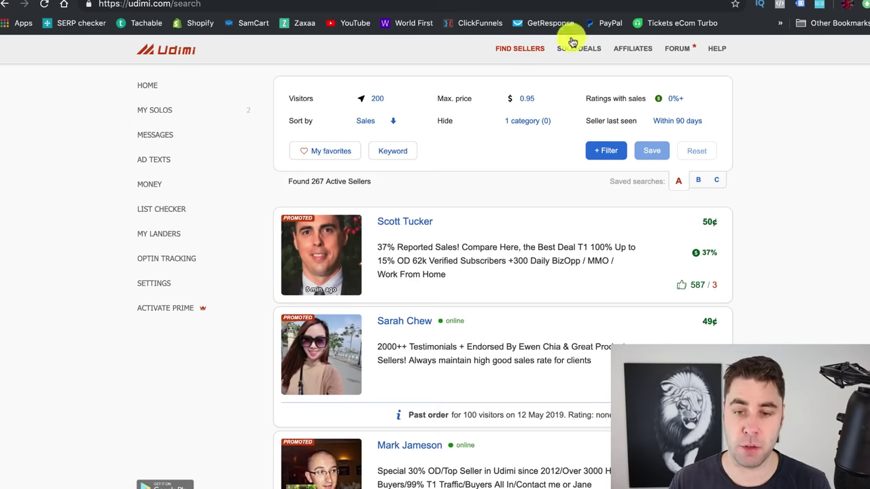
Return to the Udimi seller search list and open the first listed seller's page
{"action": "left_click", "coordinate": [693, 1]}
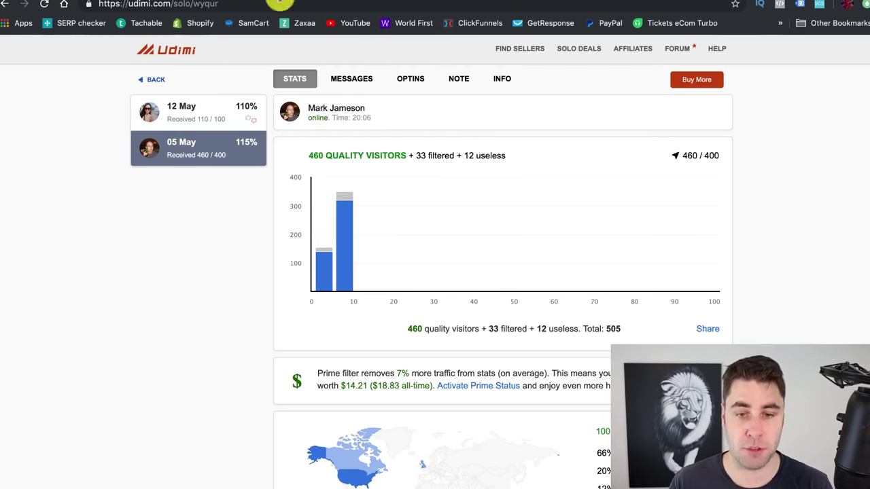
{"action": "left_click", "coordinate": [520, 48]}
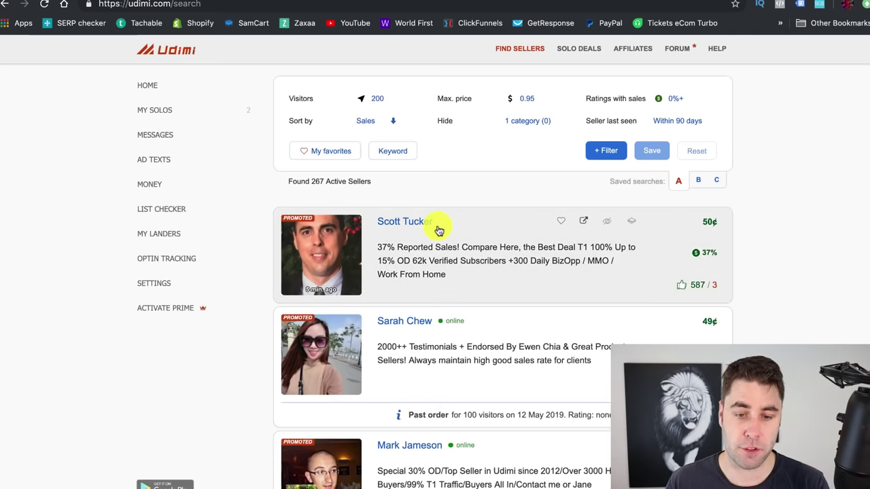
{"action": "left_click", "coordinate": [435, 228]}
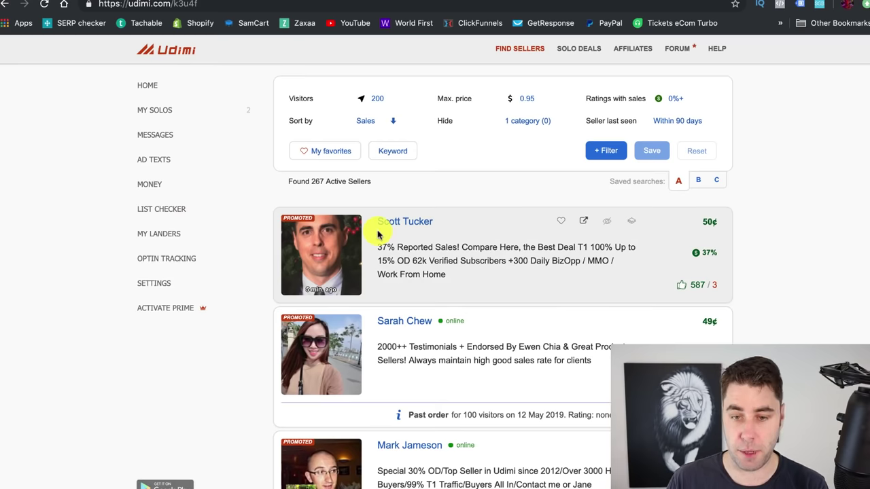
Paste the ClickFunnels opt-in link as the destination and set the order to 100 visitors for $53.00
{"action": "scroll", "coordinate": [379, 233], "scroll_direction": "down", "scroll_amount": 2}
{"action": "left_click_drag", "start_coordinate": [482, 259], "coordinate": [297, 262]}
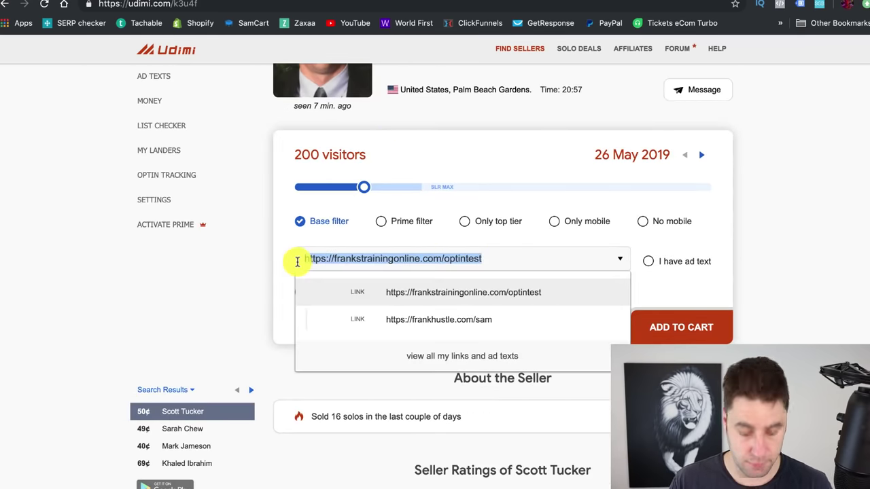
{"action": "key", "text": "super+v"}
{"action": "left_click", "coordinate": [243, 286]}
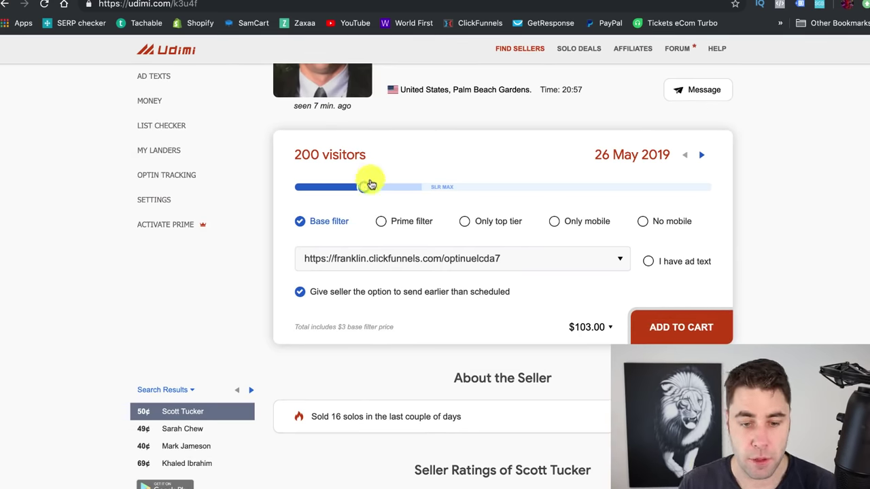
{"action": "left_click_drag", "start_coordinate": [366, 185], "coordinate": [288, 188]}
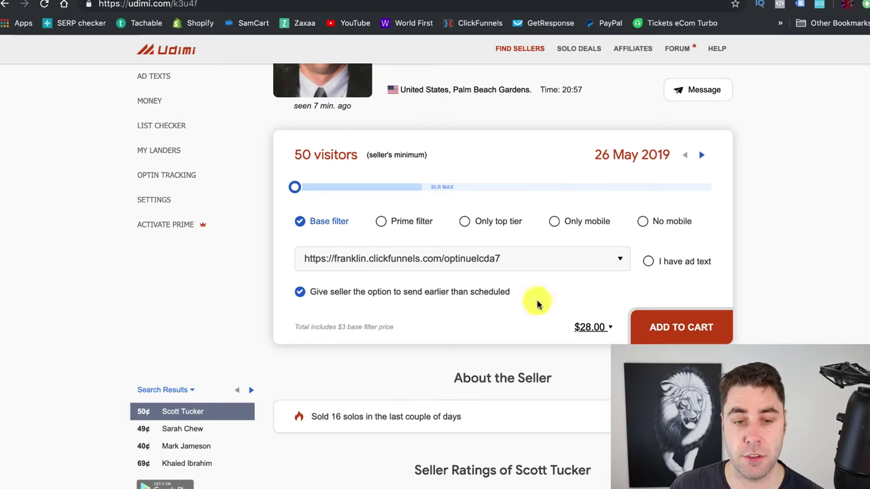
{"action": "left_click_drag", "start_coordinate": [296, 186], "coordinate": [313, 187]}
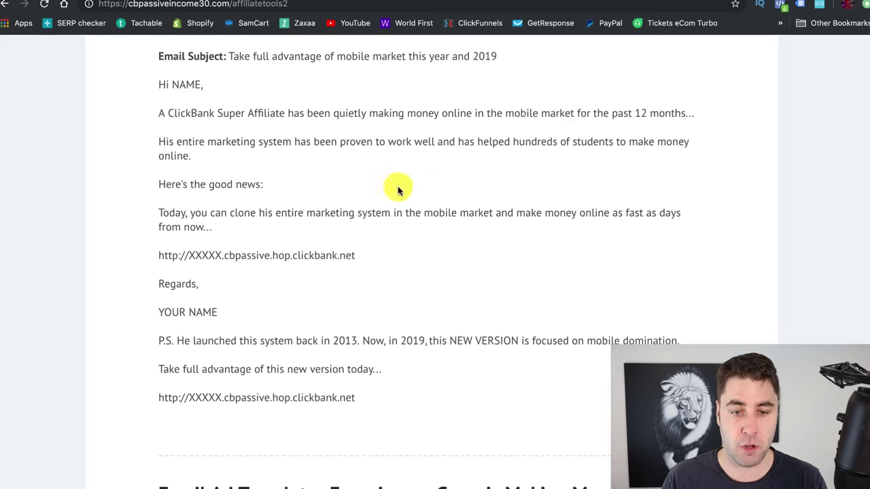
{"action": "scroll", "coordinate": [398, 189], "scroll_direction": "down", "scroll_amount": 10}
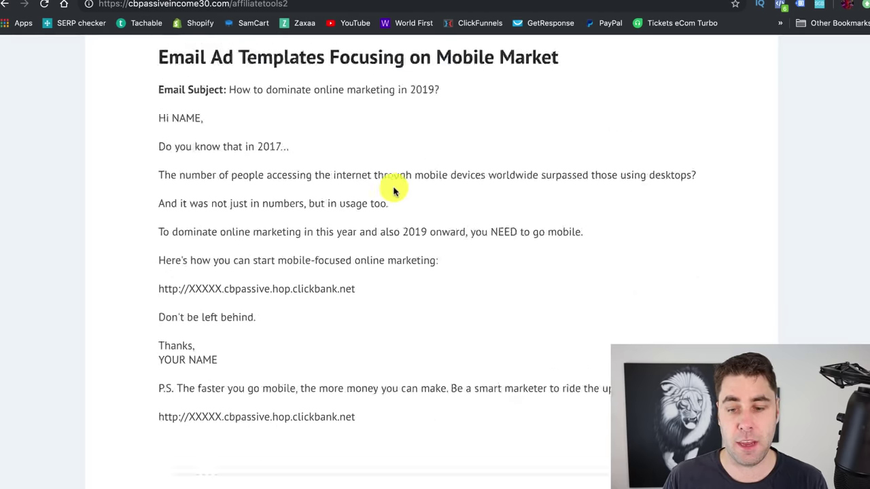
Scroll back up the email ad templates and switch to the 'Make $15 Every 10 Mins' YouTube video
{"action": "scroll", "coordinate": [374, 270], "scroll_direction": "up", "scroll_amount": 15}
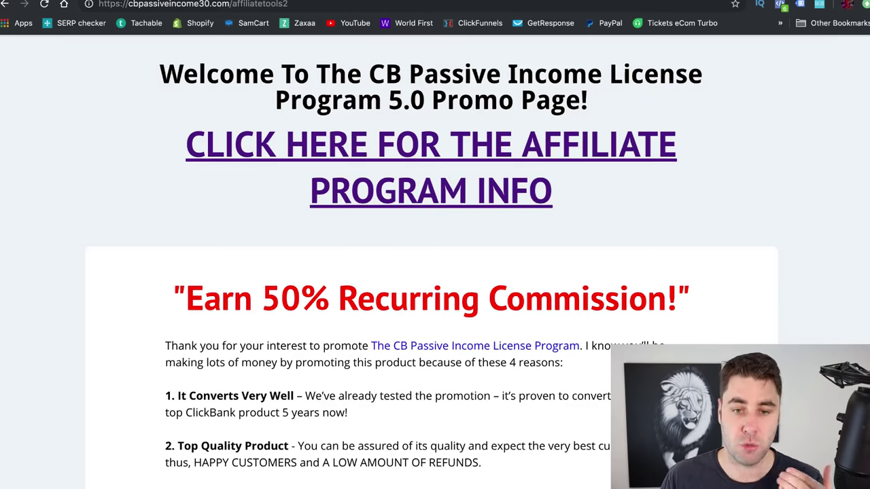
{"action": "left_click", "coordinate": [513, 2]}
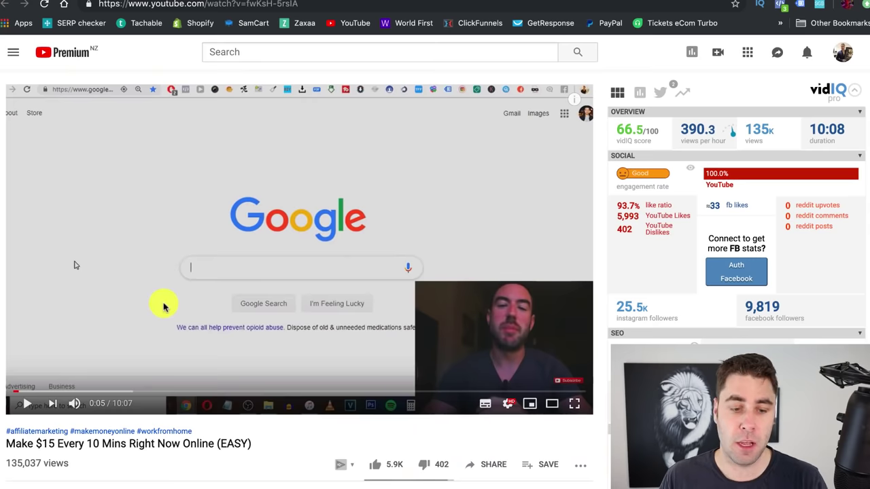
Scroll down the YouTube video page before returning to the YT CB DEMO Optin step
{"action": "scroll", "coordinate": [164, 307], "scroll_direction": "down", "scroll_amount": 2}
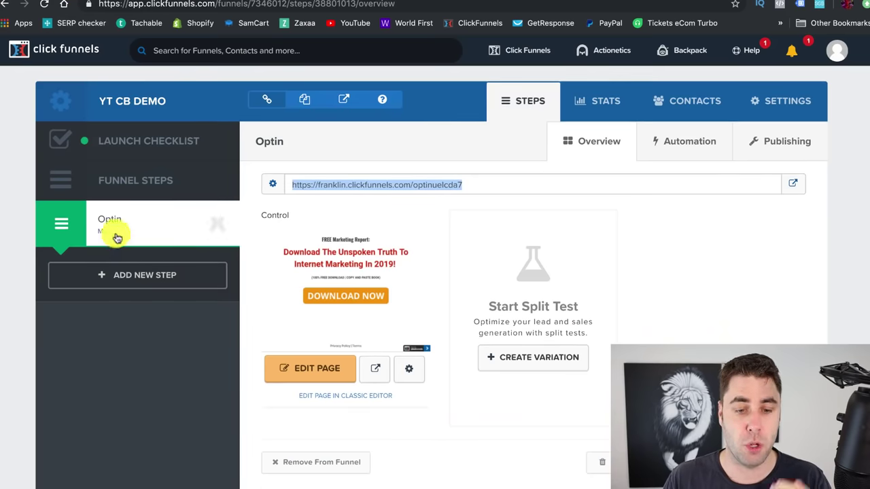
Open the Optin page editor and cut the subheadline to '(100% FREE DOWNLOAD)', dropping 'COPY AND PASTE BOOK'
{"action": "left_click", "coordinate": [318, 358]}
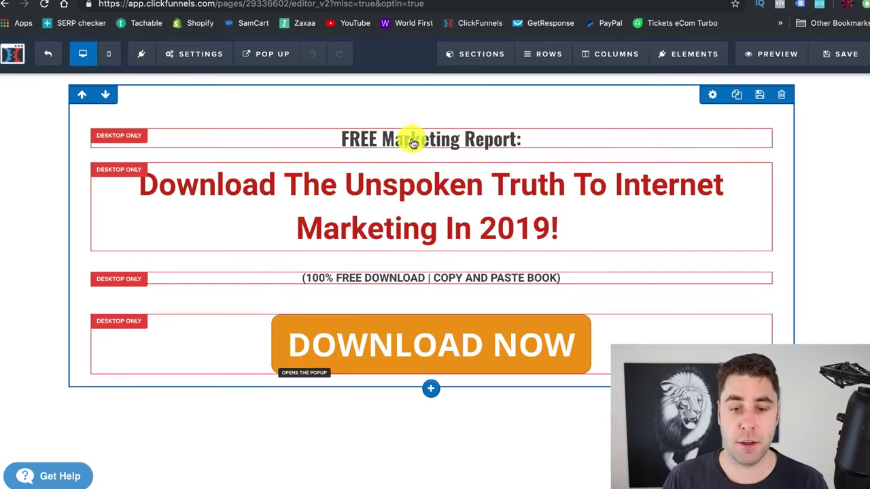
{"action": "left_click", "coordinate": [465, 178]}
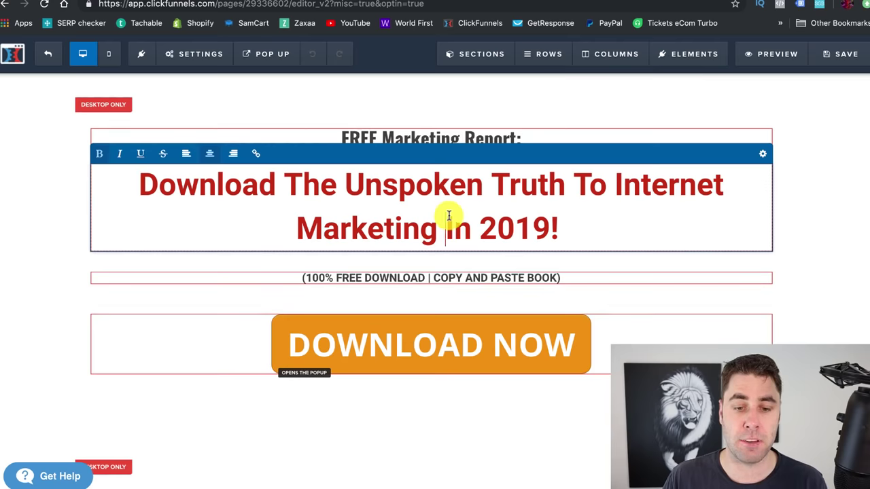
{"action": "left_click", "coordinate": [435, 278]}
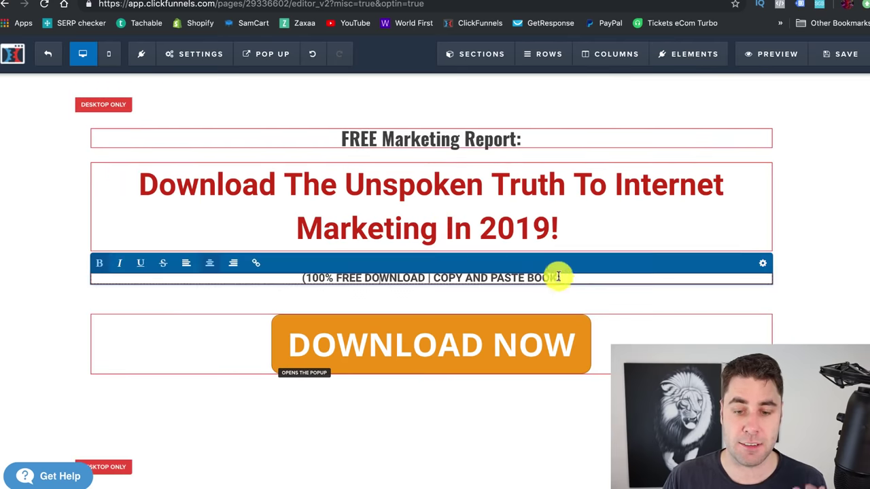
{"action": "left_click_drag", "start_coordinate": [559, 278], "coordinate": [478, 275]}
{"action": "key", "text": "BackSpace"}
{"action": "key", "text": "BackSpace"}
{"action": "key", "text": "BackSpace"}
{"action": "key", "text": "BackSpace"}
{"action": "key", "text": "BackSpace"}
{"action": "key", "text": "BackSpace"}
{"action": "key", "text": "BackSpace"}
{"action": "key", "text": "BackSpace"}
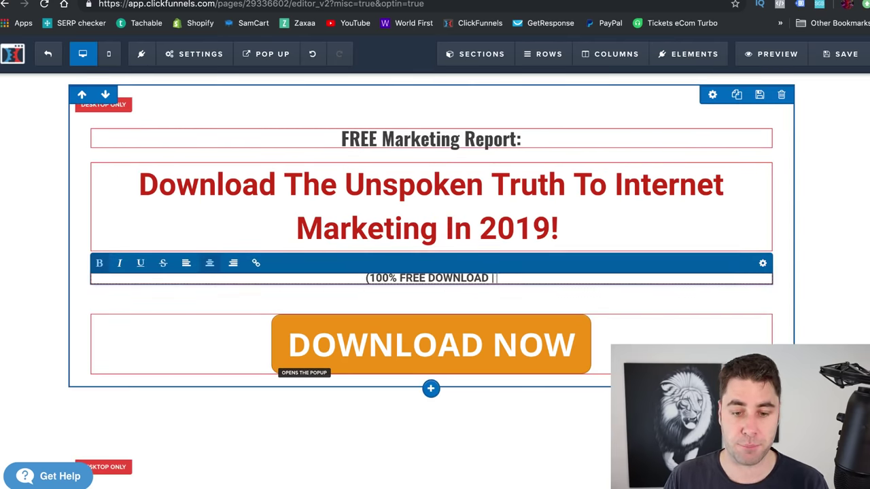
{"action": "key", "text": "BackSpace"}
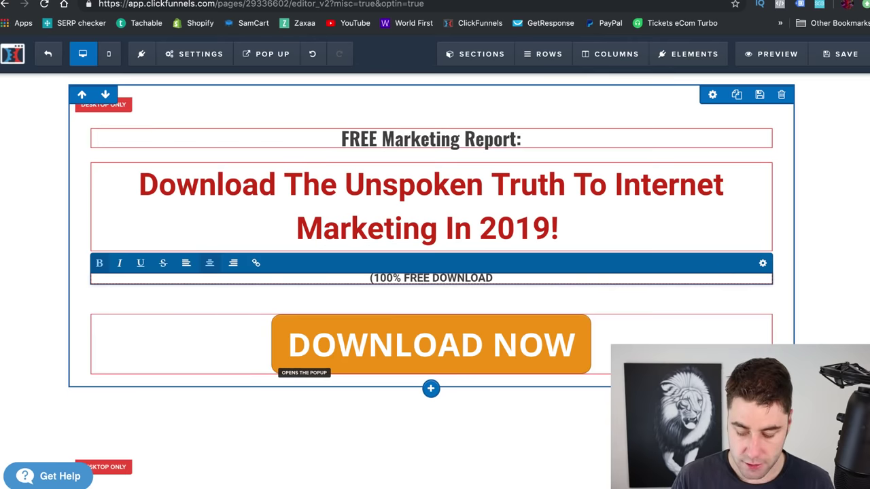
{"action": "type", "text": ")"}
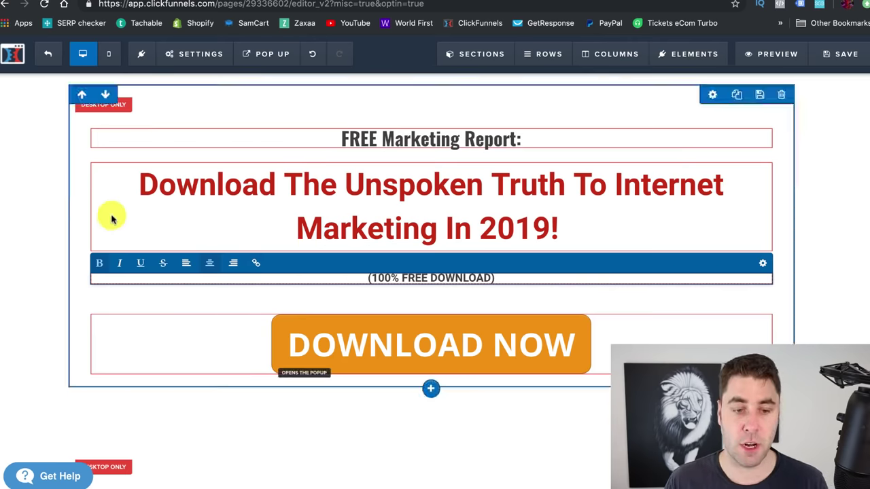